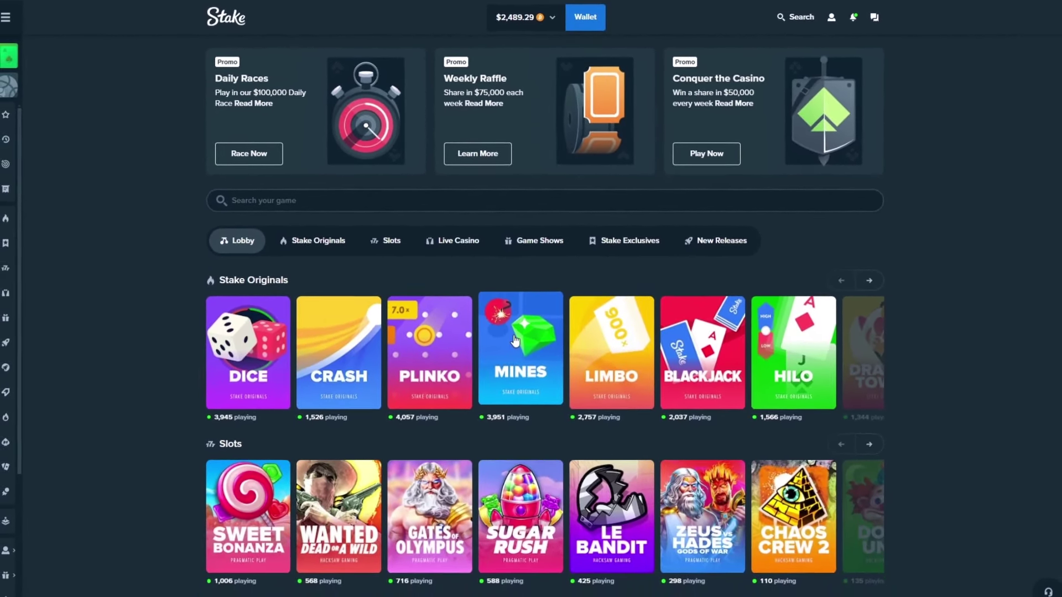
# Open the Mines game and set a 100.00 bet with 1 mine
pyautogui.click(515, 340)
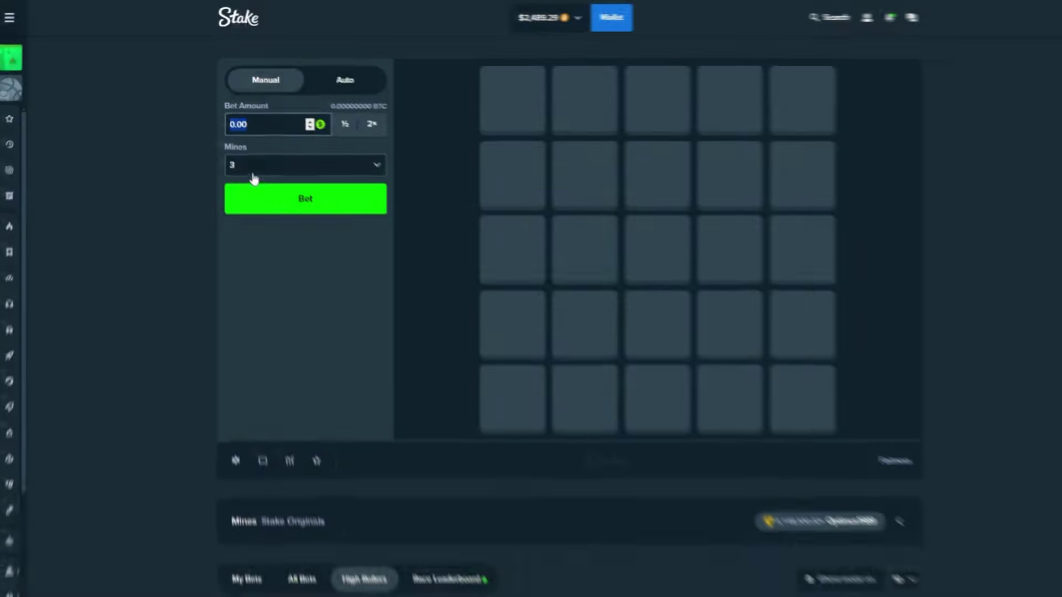
pyautogui.write('1')
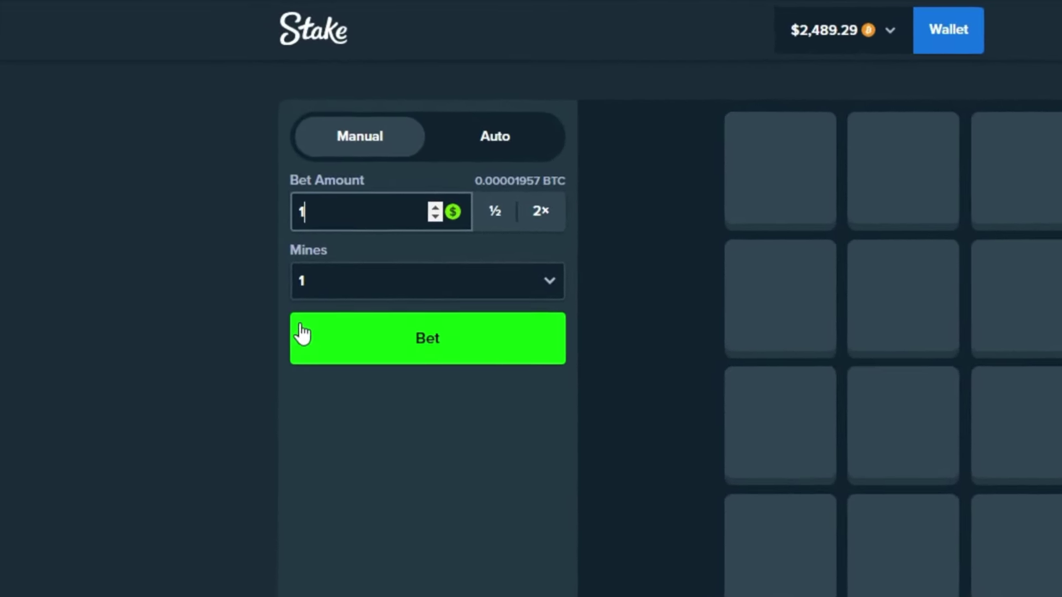
pyautogui.write('00')
pyautogui.click(333, 399)
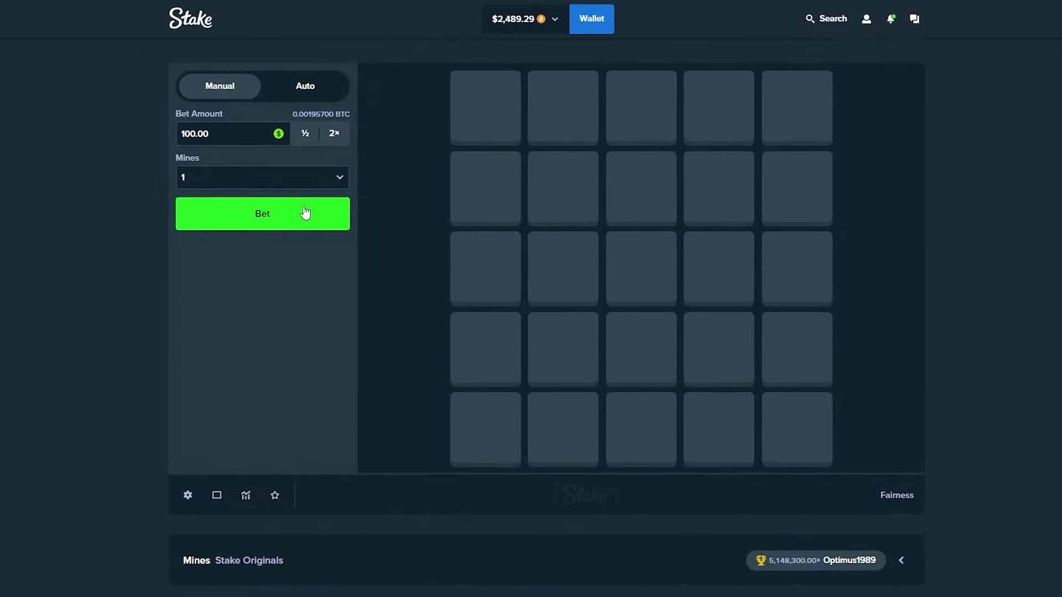
# Place the $100 bet and uncover gems along the bottom row and right column
pyautogui.click(283, 219)
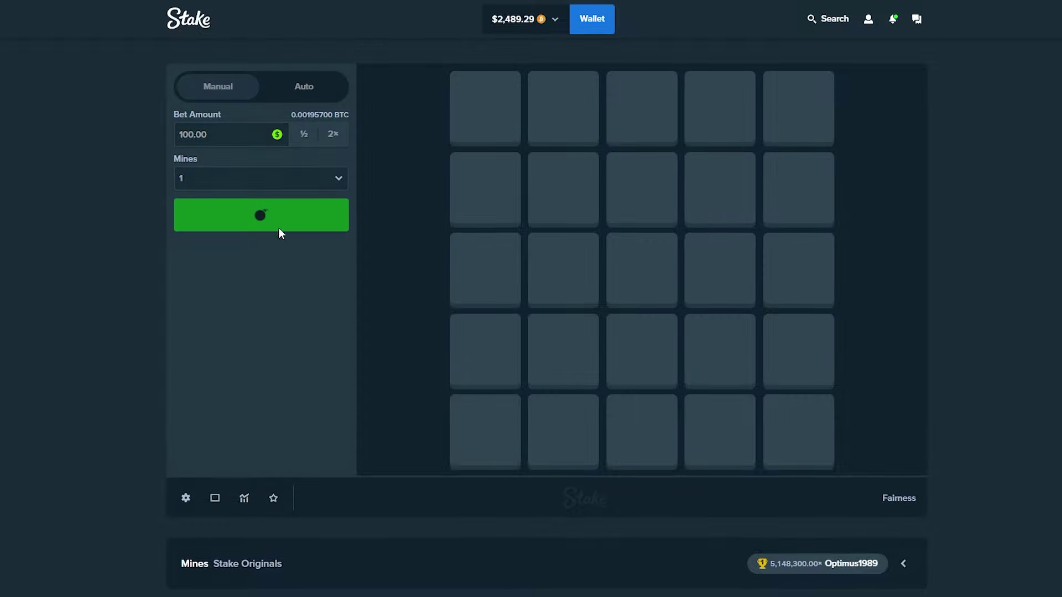
pyautogui.click(486, 419)
pyautogui.click(498, 349)
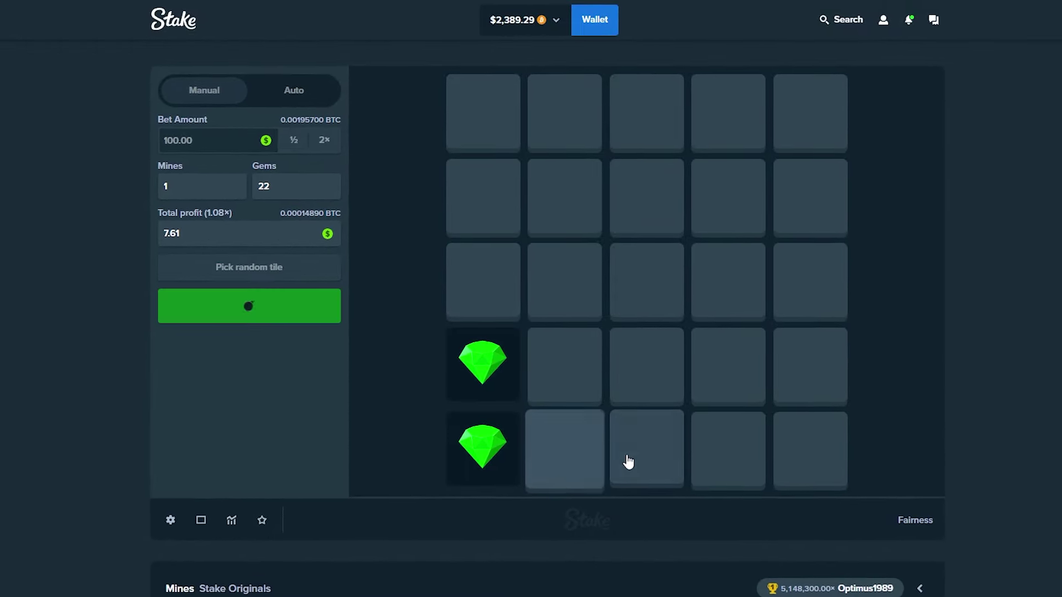
pyautogui.click(628, 462)
pyautogui.click(742, 460)
pyautogui.click(811, 436)
pyautogui.click(813, 373)
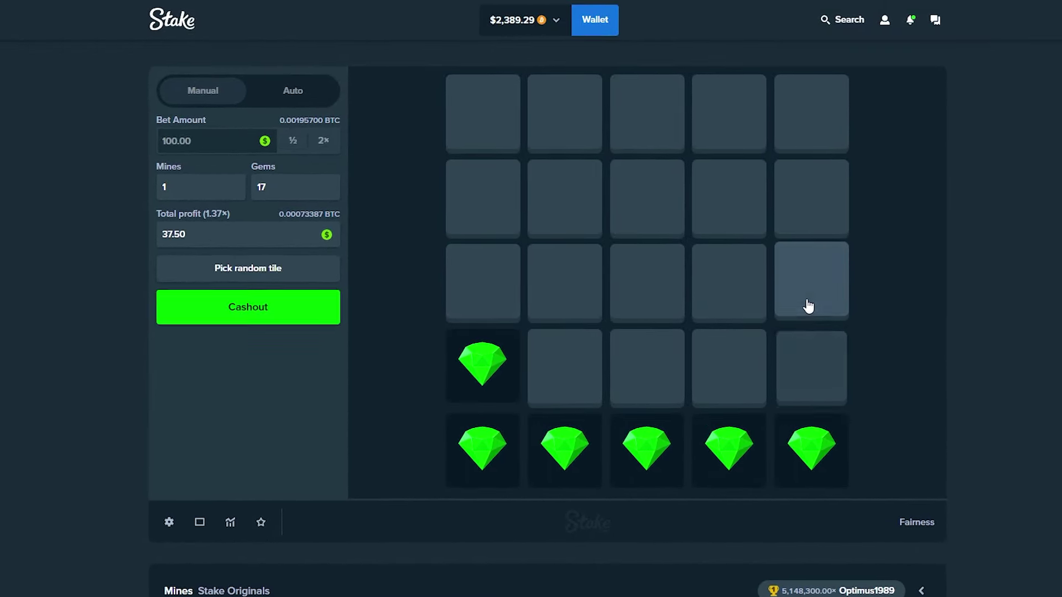
pyautogui.click(809, 306)
# Uncover top-row and first-column gems, then cash out at 3.09× for $309.37
pyautogui.click(818, 199)
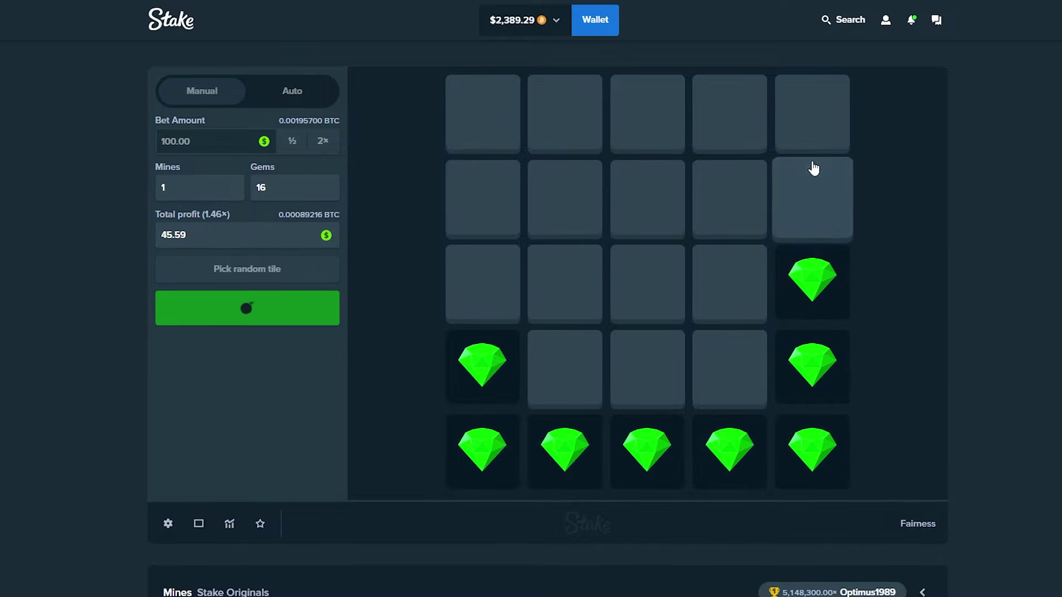
pyautogui.click(800, 129)
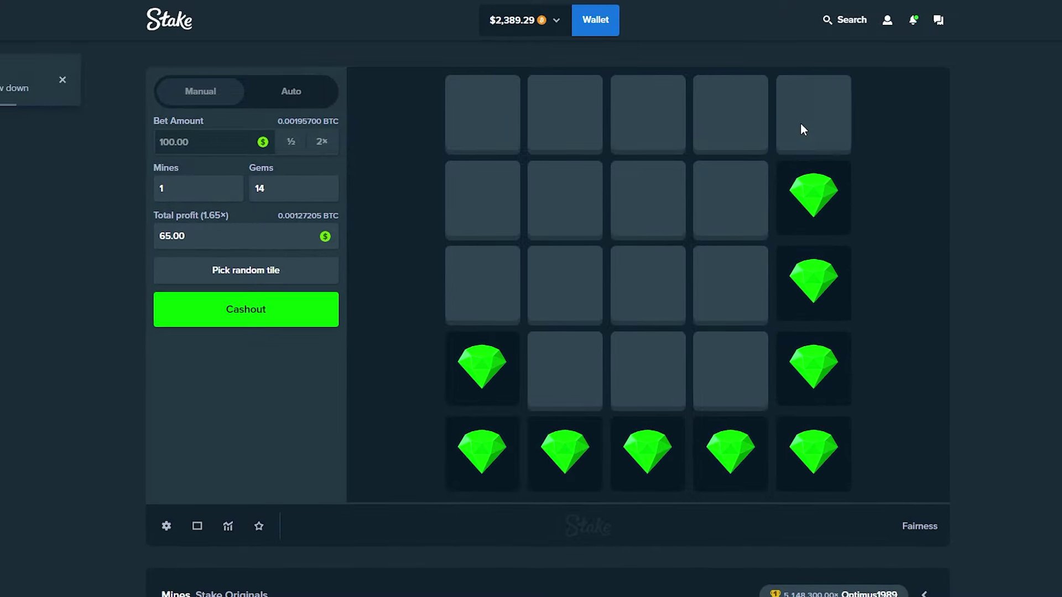
pyautogui.click(736, 133)
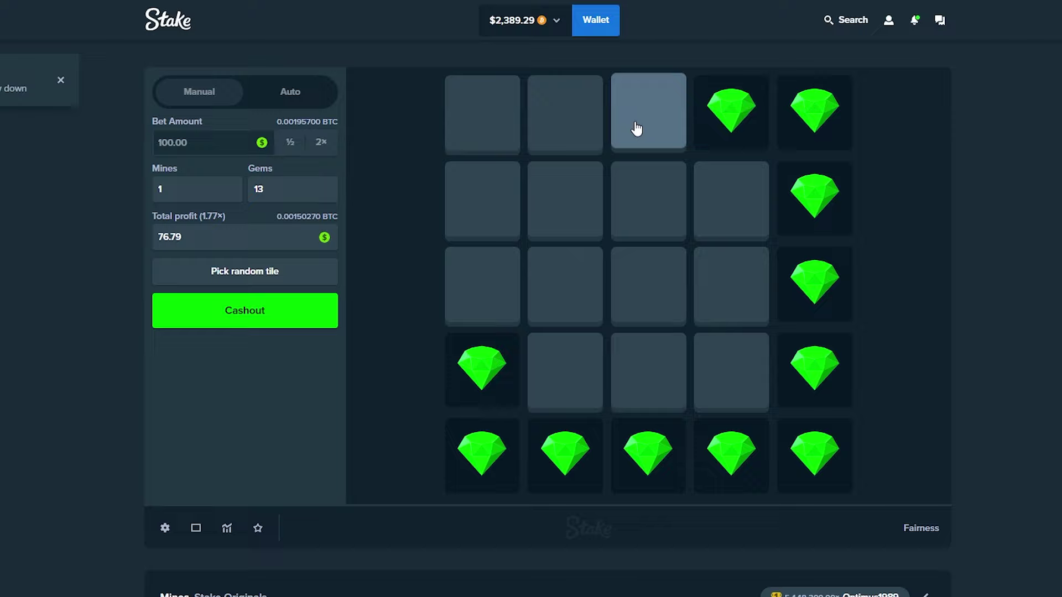
pyautogui.click(616, 130)
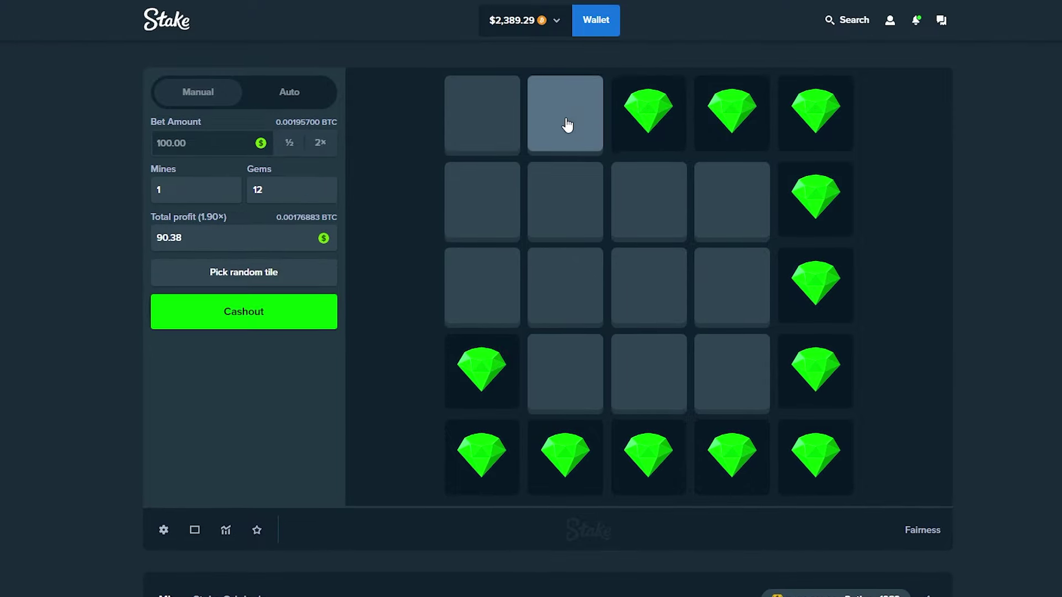
pyautogui.click(565, 125)
pyautogui.click(501, 129)
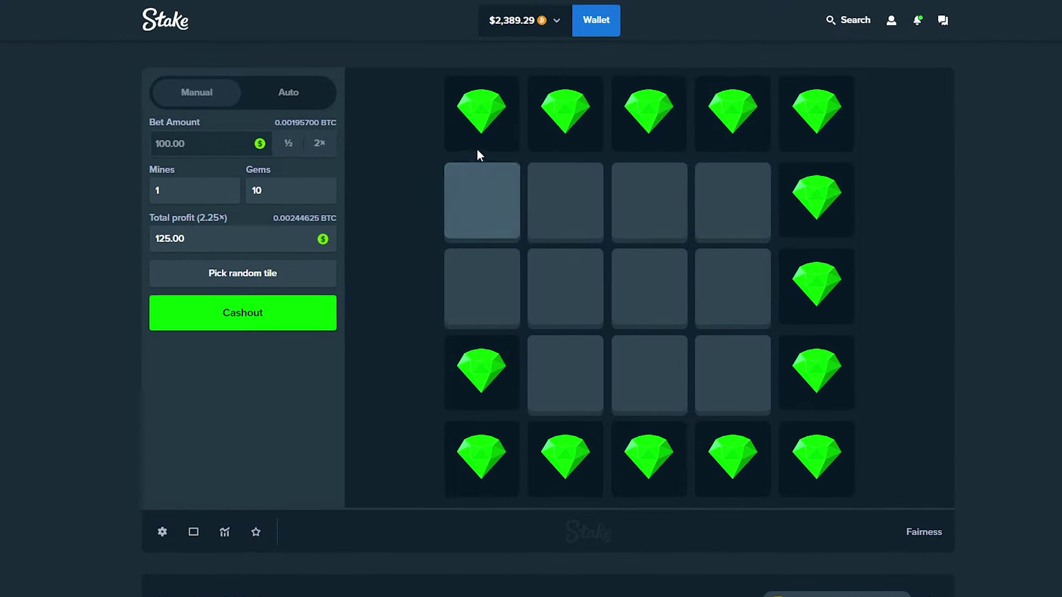
pyautogui.click(478, 203)
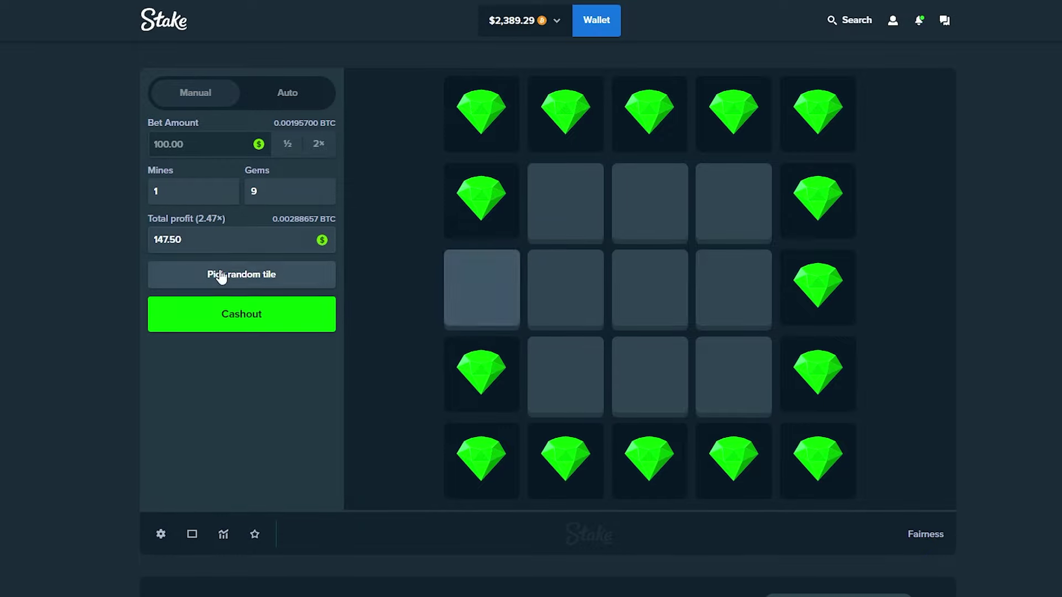
pyautogui.click(470, 292)
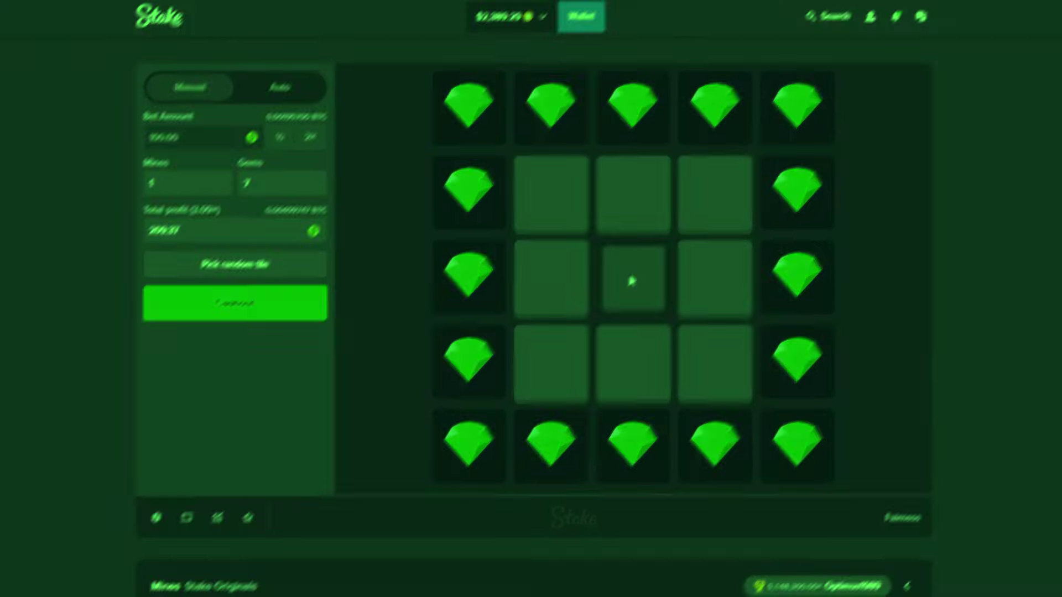
pyautogui.click(246, 305)
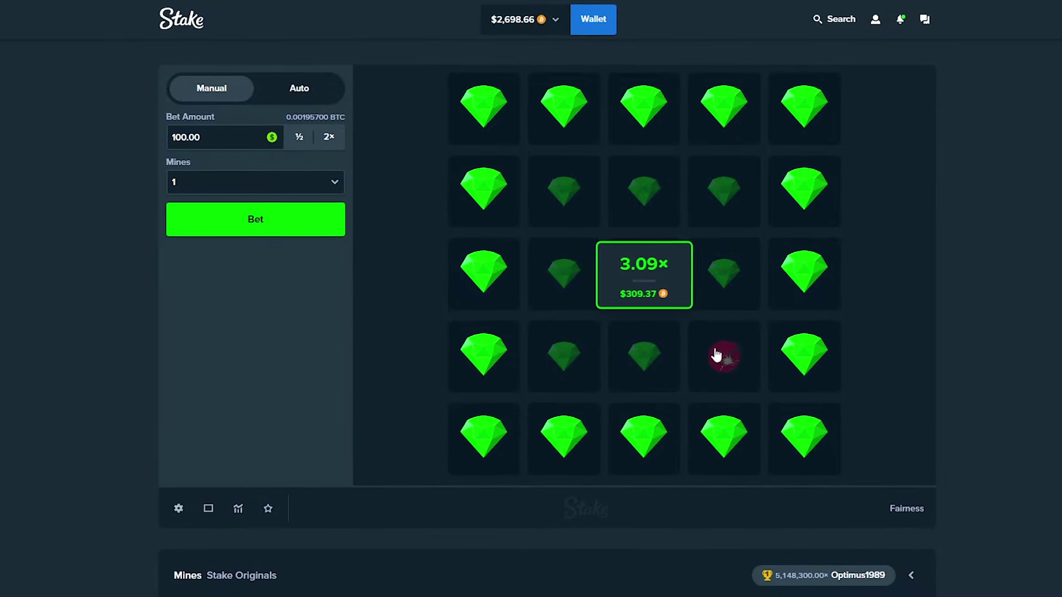
# Bet $100 and uncover first-column tiles until a top-row tile hits the mine
pyautogui.press('space')
pyautogui.click(489, 353)
pyautogui.click(485, 439)
pyautogui.click(585, 439)
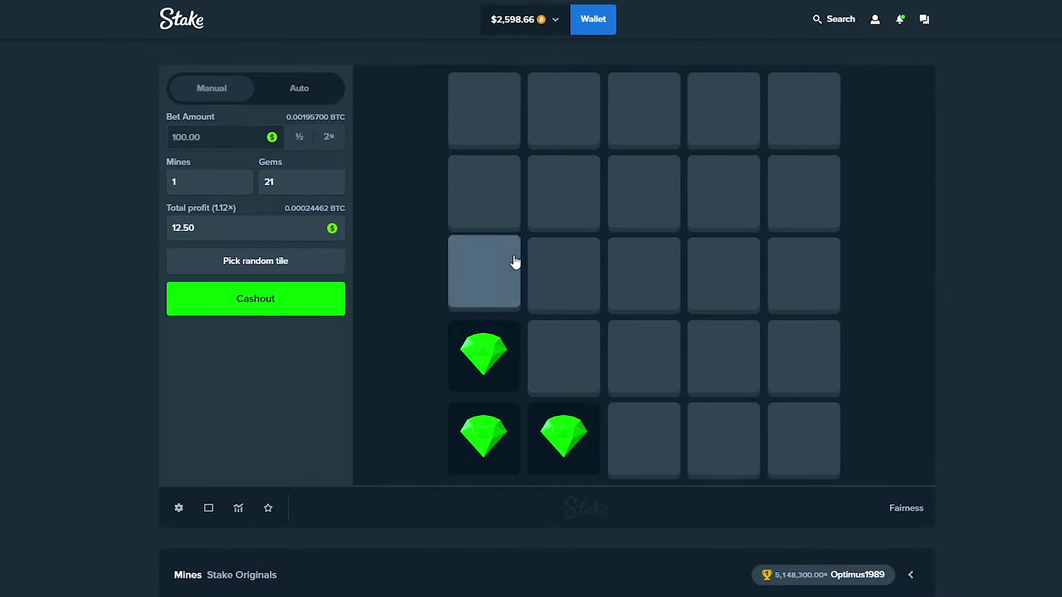
pyautogui.click(514, 262)
pyautogui.click(490, 192)
pyautogui.click(481, 112)
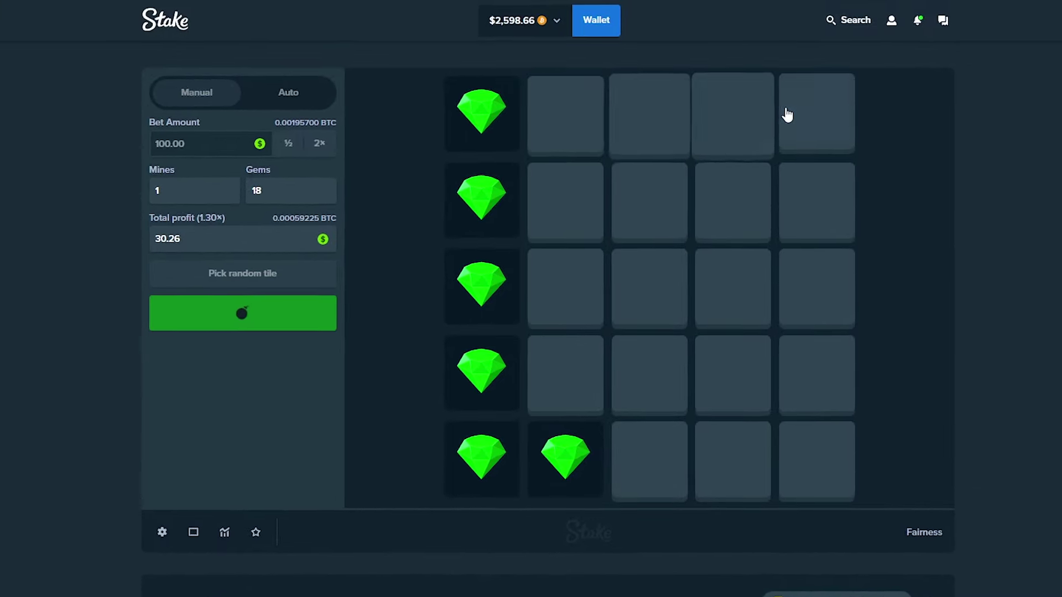
pyautogui.click(801, 111)
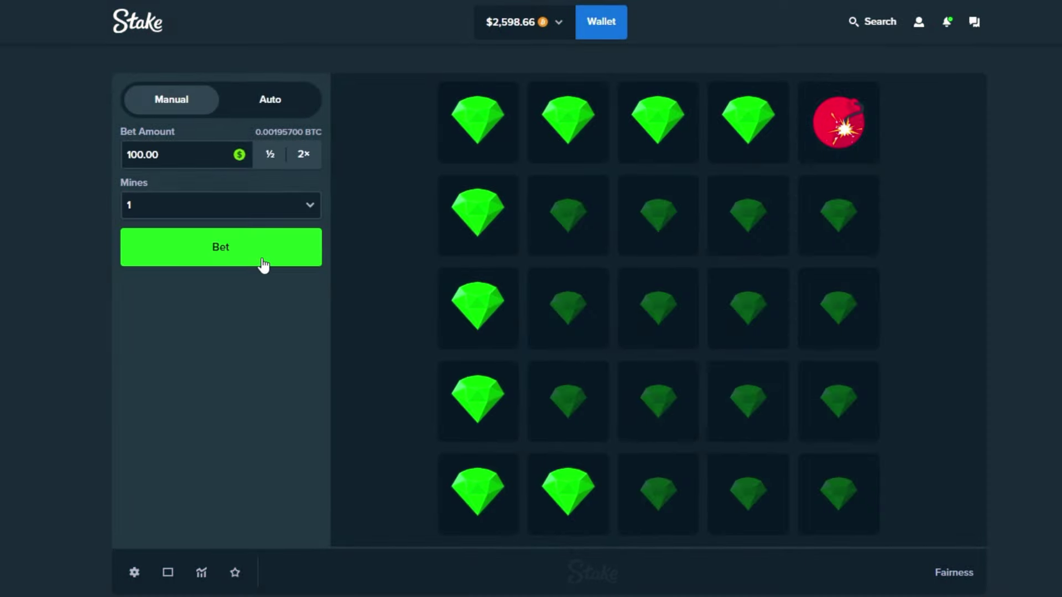
# Start a second $100 round, uncovering bottom-right, right-column and top-row tiles
pyautogui.click(262, 264)
pyautogui.click(822, 491)
pyautogui.click(837, 399)
pyautogui.click(744, 499)
pyautogui.click(834, 306)
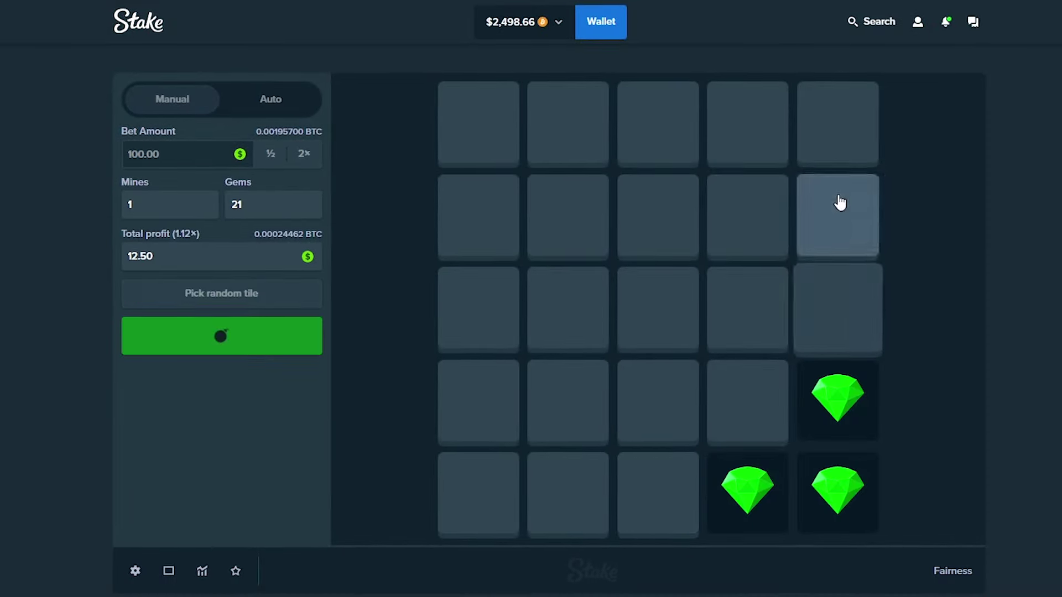
pyautogui.click(838, 207)
pyautogui.click(838, 120)
pyautogui.click(746, 120)
pyautogui.click(660, 124)
# Uncover more top-row, first-column and bottom tiles until a centre tile hits the mine
pyautogui.click(569, 125)
pyautogui.click(498, 133)
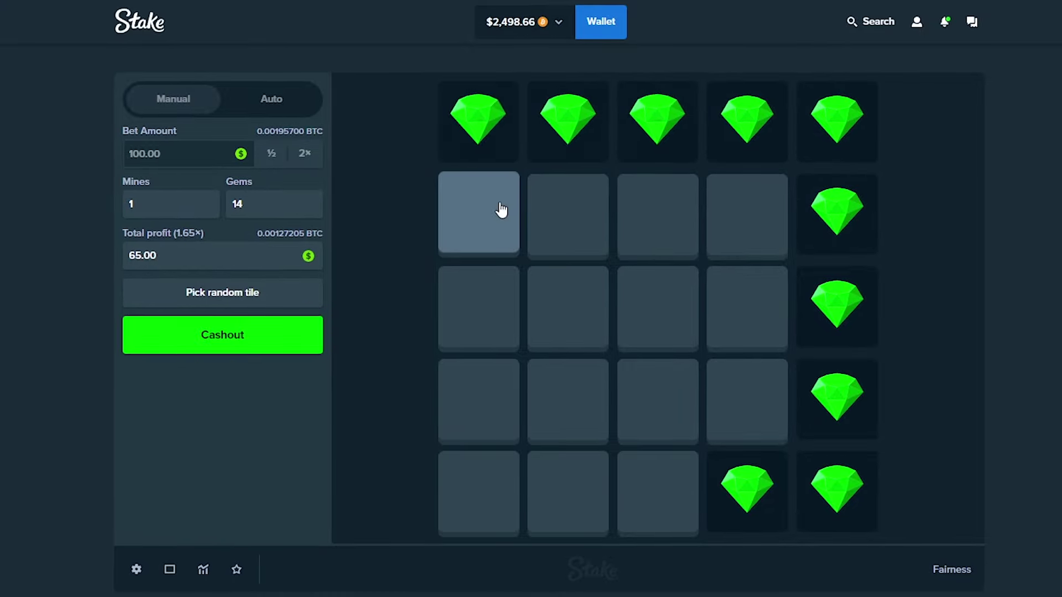
pyautogui.click(501, 210)
pyautogui.click(490, 332)
pyautogui.click(486, 406)
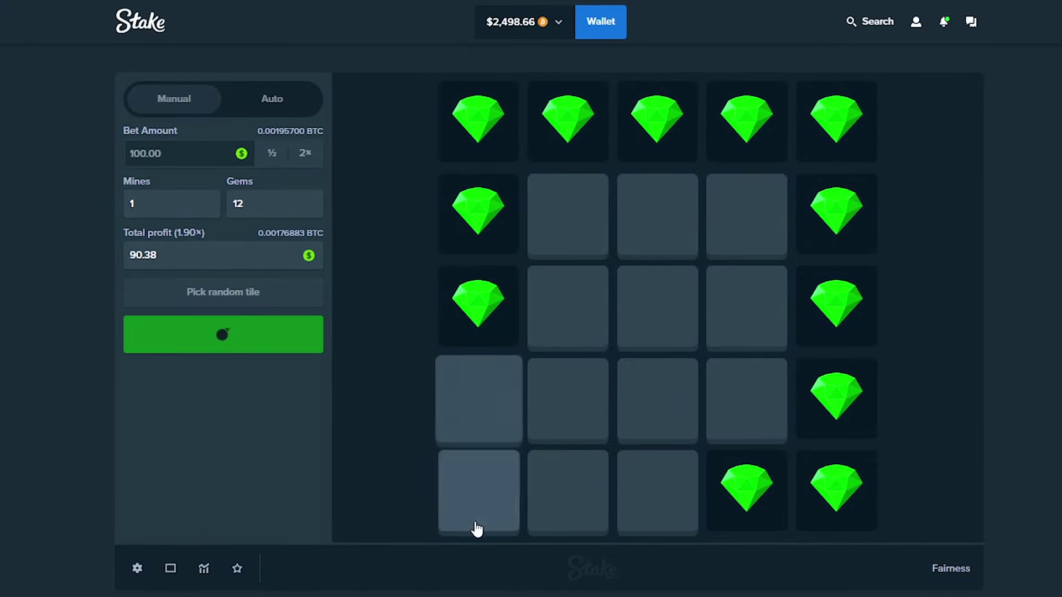
pyautogui.click(681, 527)
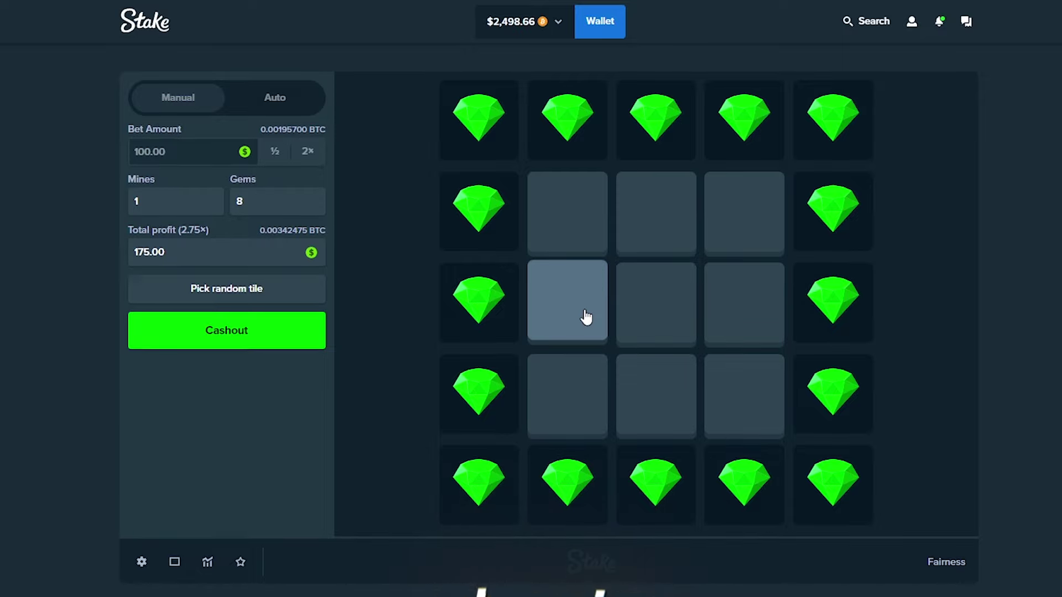
pyautogui.click(583, 313)
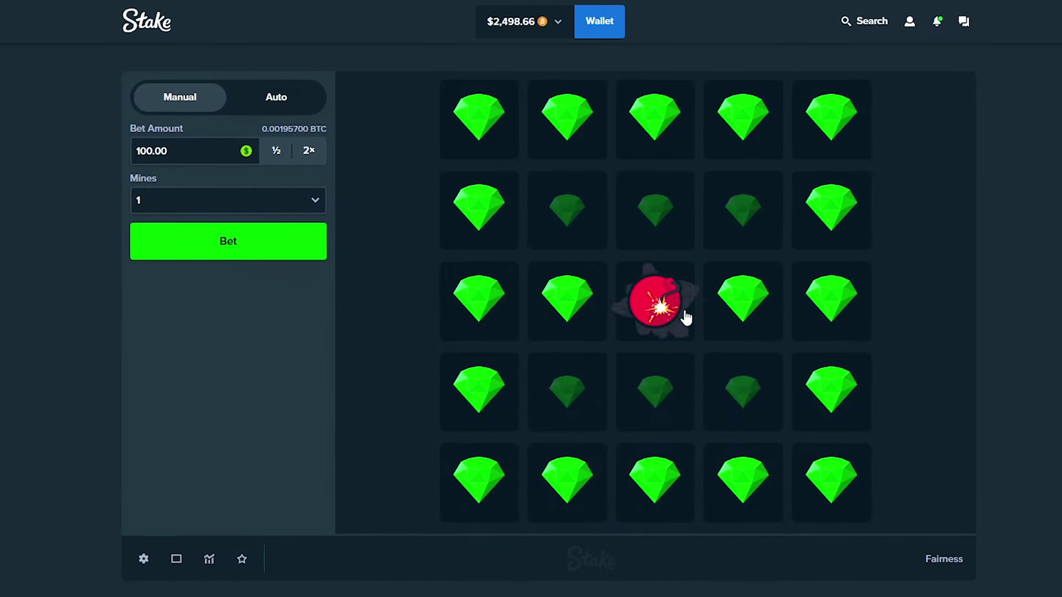
# Bet $100 and uncover bottom-left, first-column and top-row tiles
pyautogui.click(269, 244)
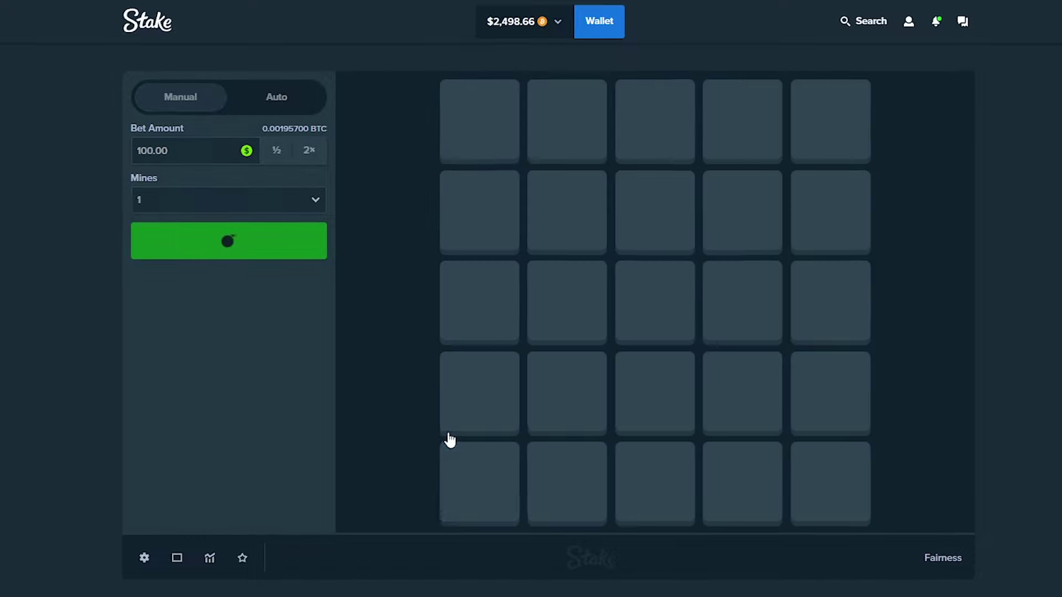
pyautogui.click(486, 477)
pyautogui.click(479, 389)
pyautogui.click(567, 480)
pyautogui.click(501, 305)
pyautogui.click(485, 211)
pyautogui.click(567, 120)
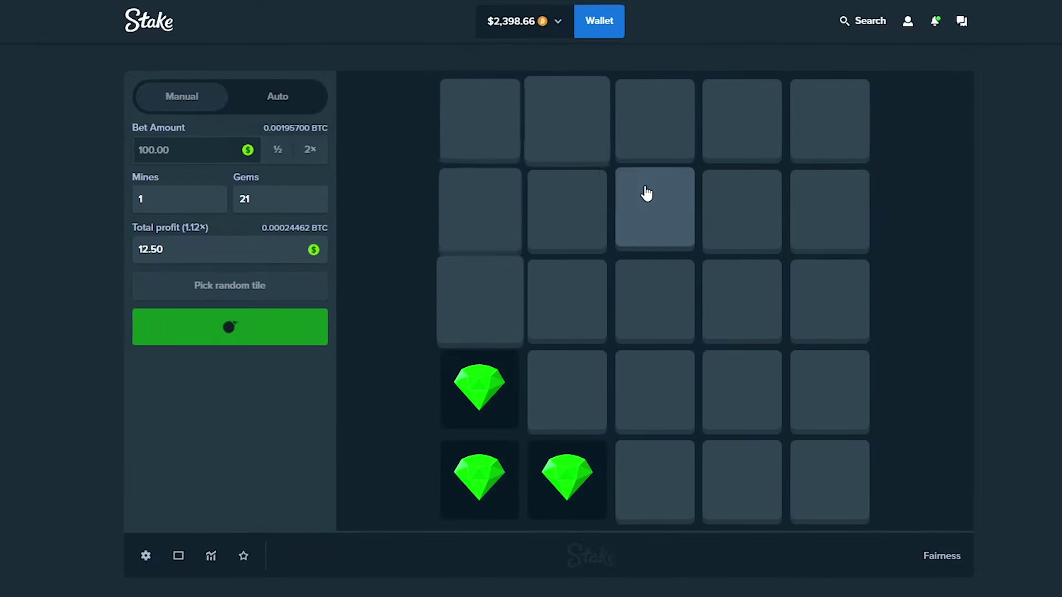
pyautogui.click(651, 125)
pyautogui.click(735, 133)
# Uncover right-column and bottom-row tiles until the round hits the mine
pyautogui.click(829, 149)
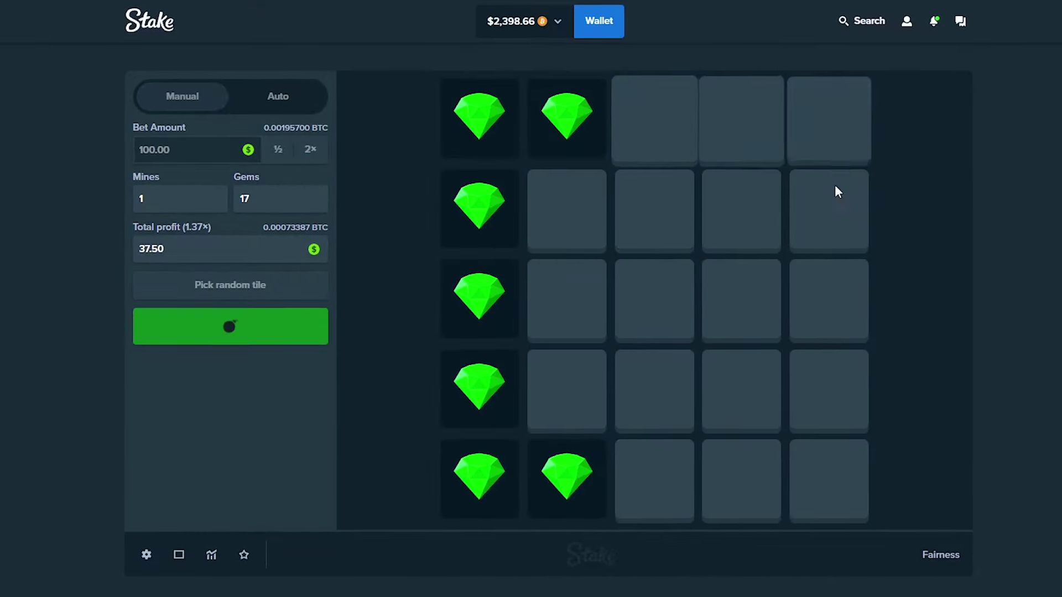
pyautogui.click(819, 231)
pyautogui.click(820, 300)
pyautogui.click(819, 391)
pyautogui.click(820, 467)
pyautogui.click(741, 477)
pyautogui.click(656, 480)
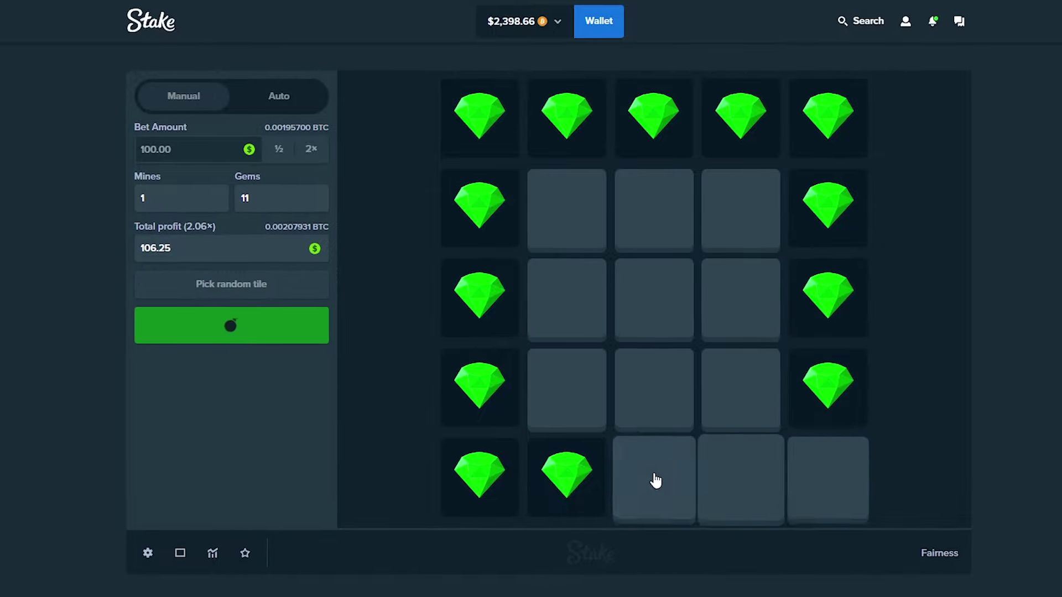
pyautogui.click(288, 249)
# Play a quick round on bottom-row tiles that also ends on a mine
pyautogui.click(670, 490)
pyautogui.click(566, 480)
pyautogui.click(479, 473)
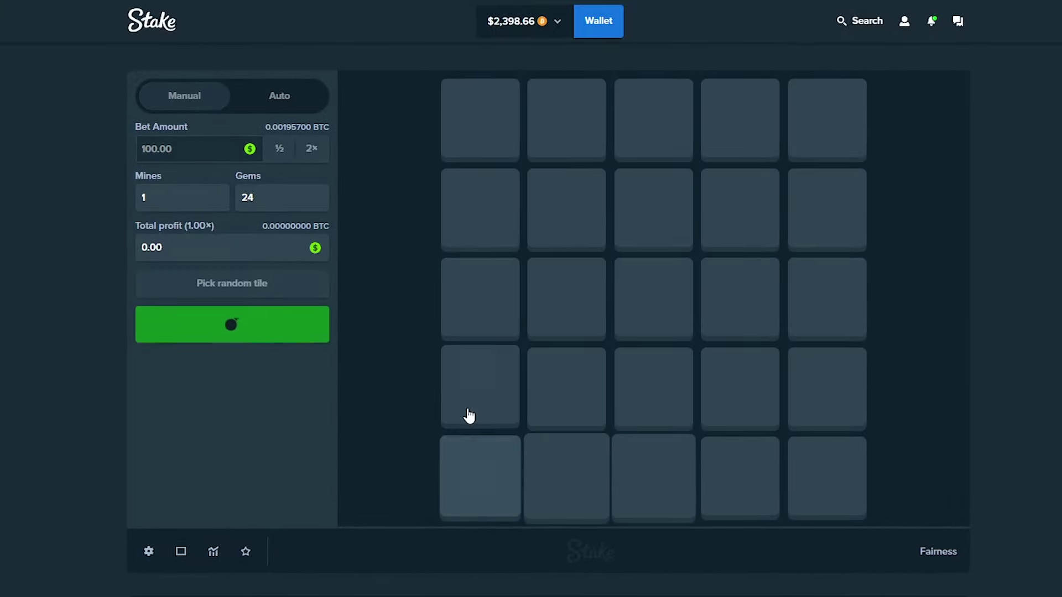
pyautogui.click(740, 477)
# Start another $100 round and uncover middle-row and column-3 tiles
pyautogui.click(232, 239)
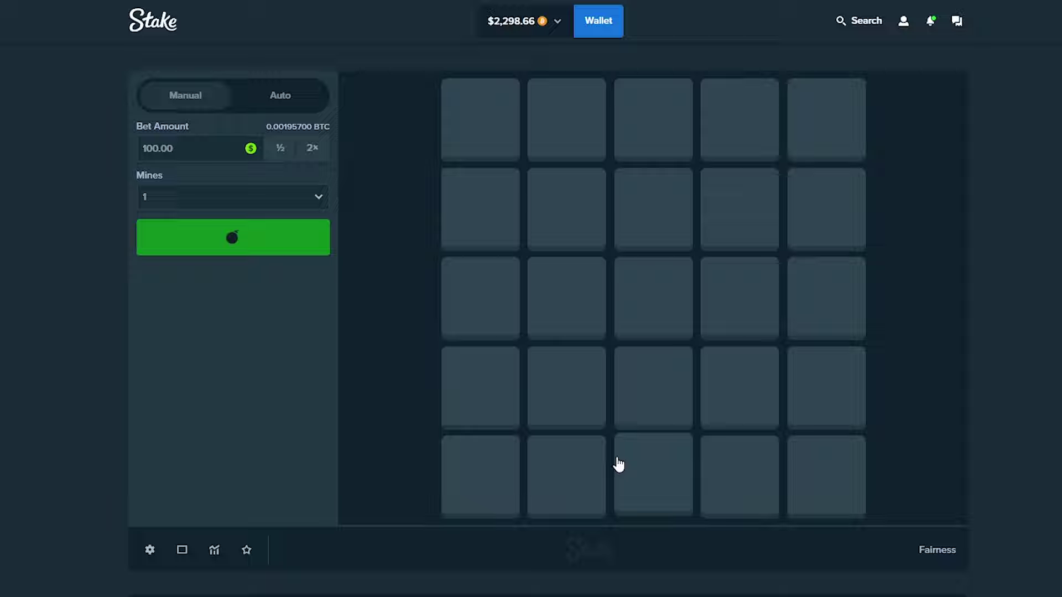
pyautogui.click(652, 296)
pyautogui.click(652, 386)
pyautogui.click(739, 299)
pyautogui.click(841, 315)
pyautogui.click(560, 315)
pyautogui.click(652, 208)
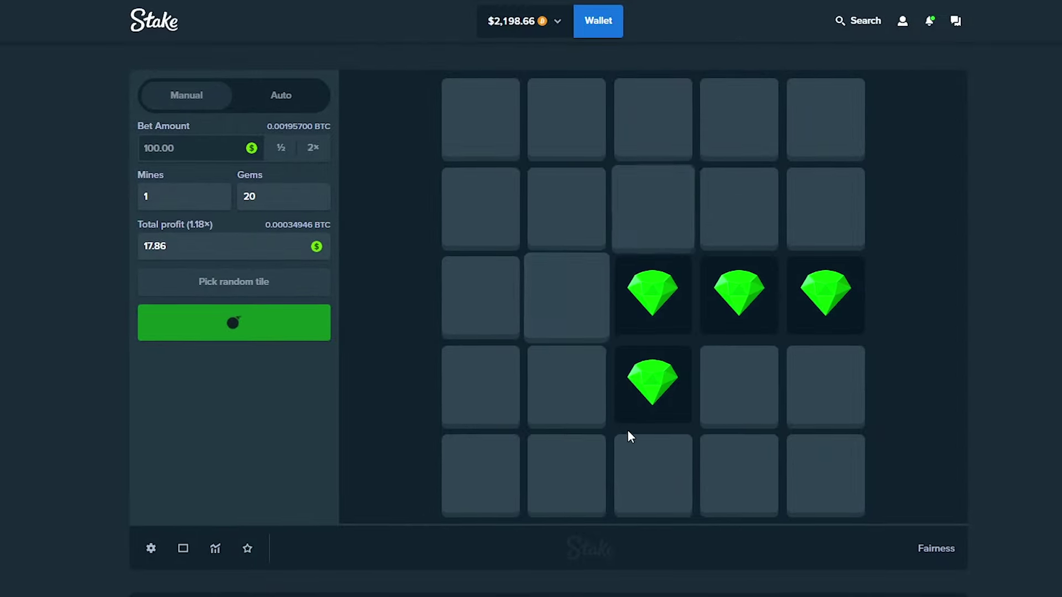
pyautogui.click(656, 153)
# Uncover more gems in column 3, the bottom row and the top left
pyautogui.click(652, 473)
pyautogui.click(481, 297)
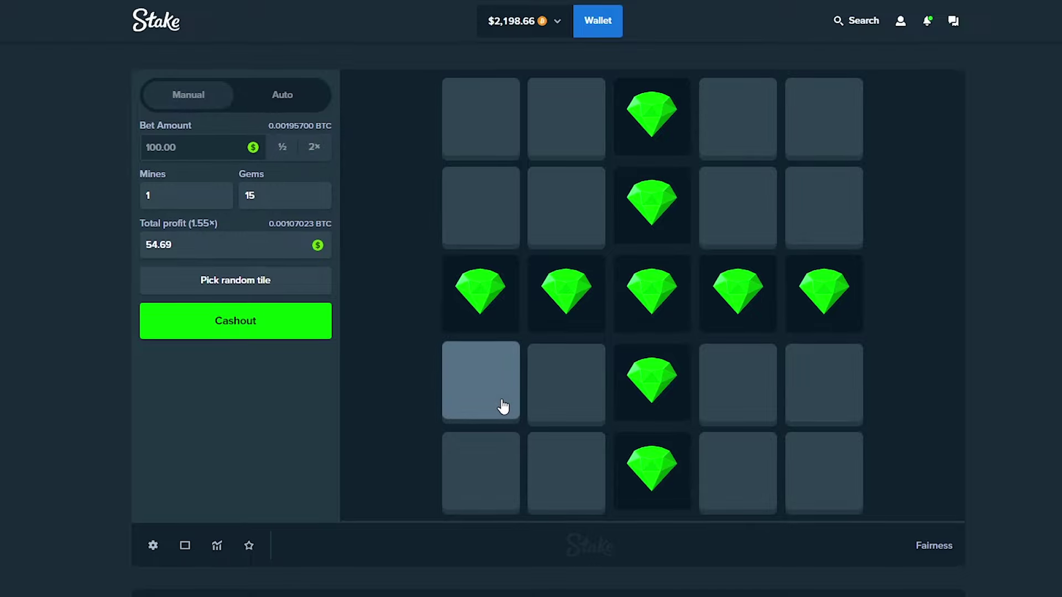
pyautogui.click(554, 485)
pyautogui.click(732, 480)
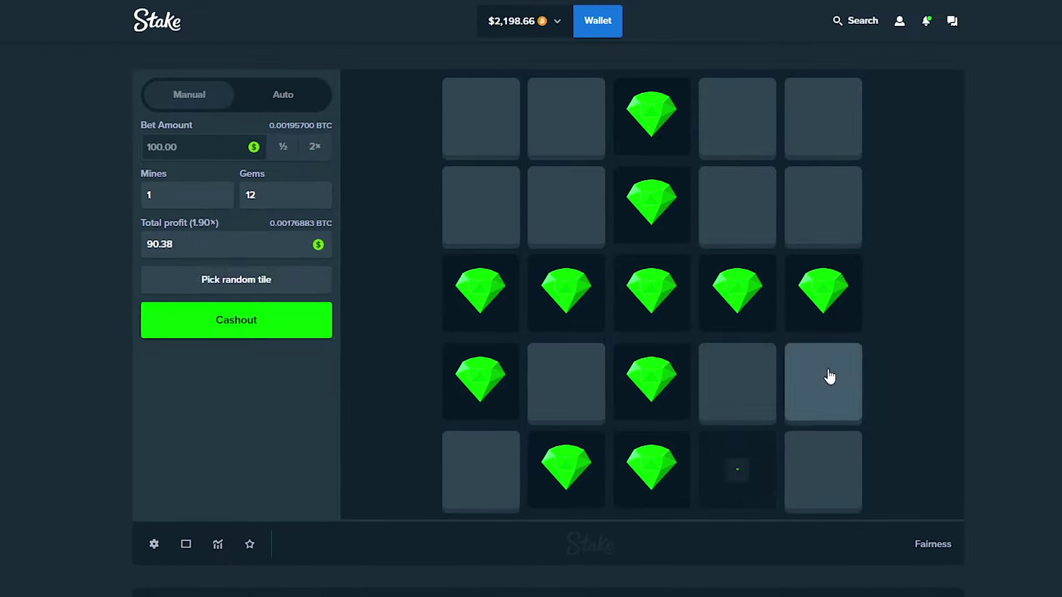
pyautogui.click(827, 374)
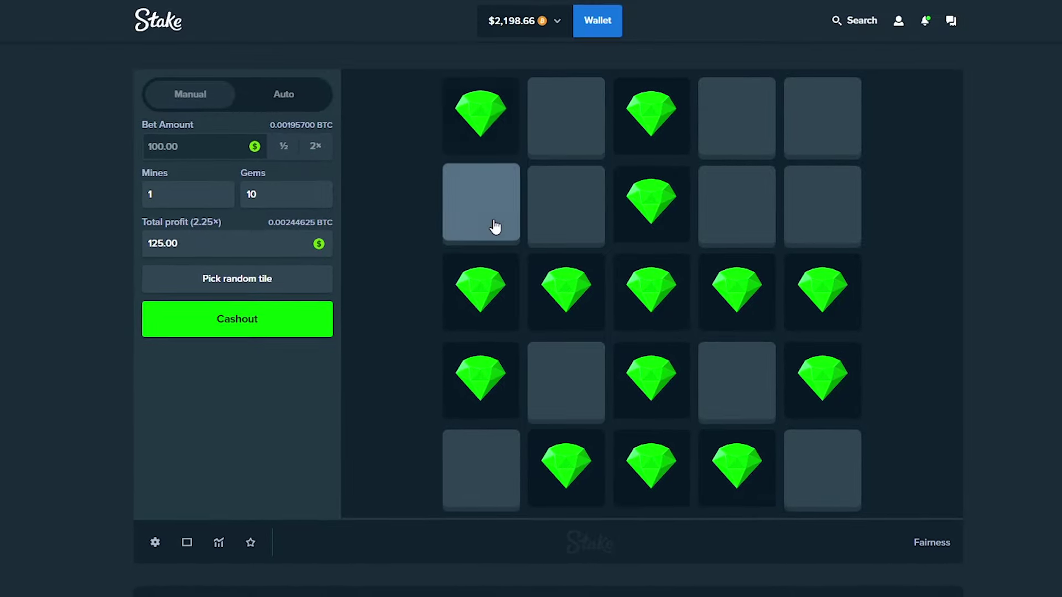
pyautogui.click(553, 213)
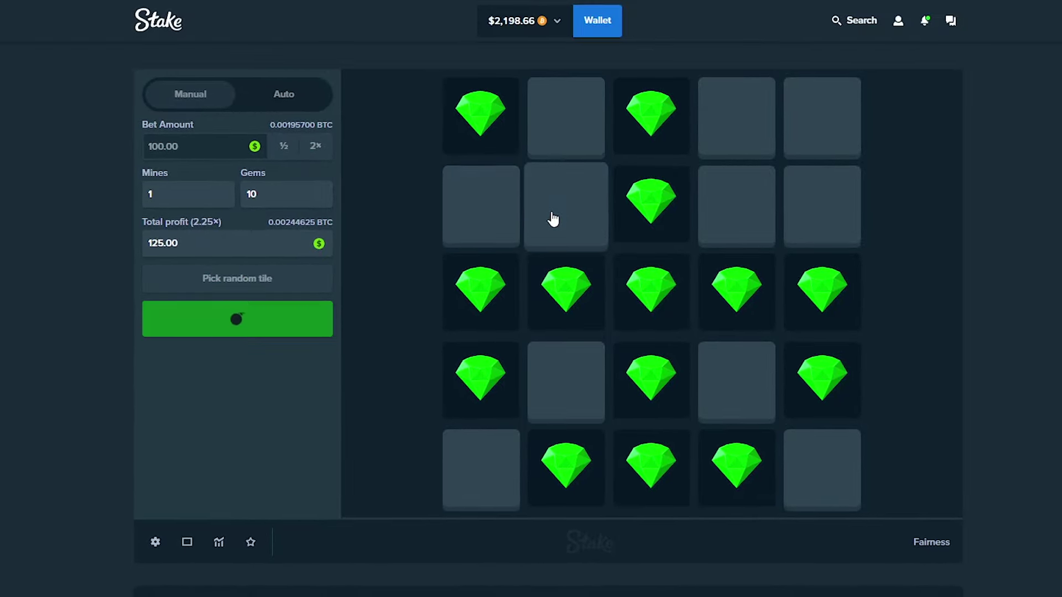
# Uncover the last tiles until the bottom-right mine ends the 3.54x round, then show live statistics
pyautogui.click(716, 203)
pyautogui.press('w')
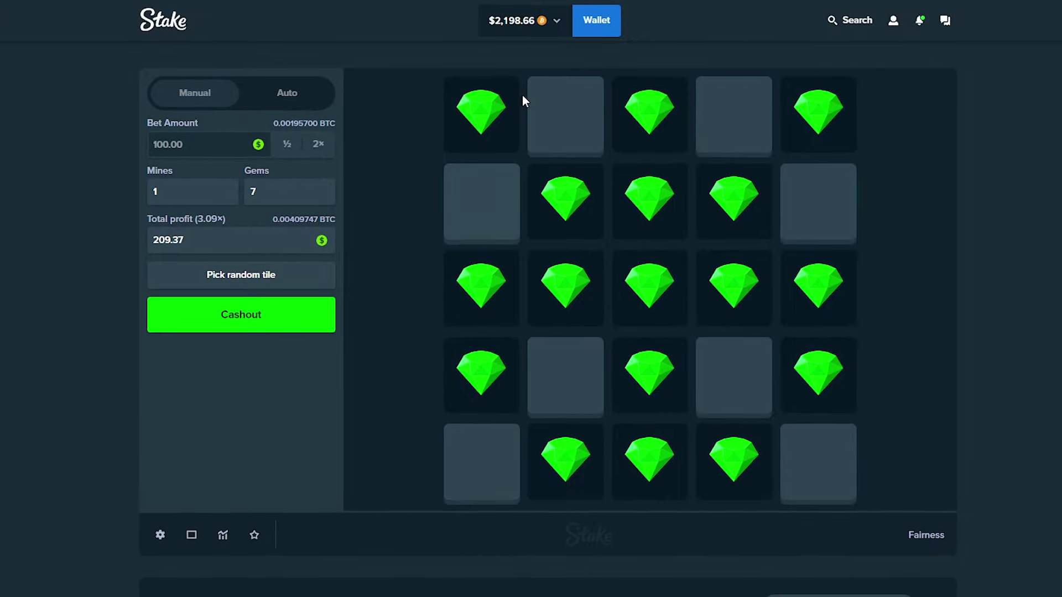
pyautogui.click(481, 461)
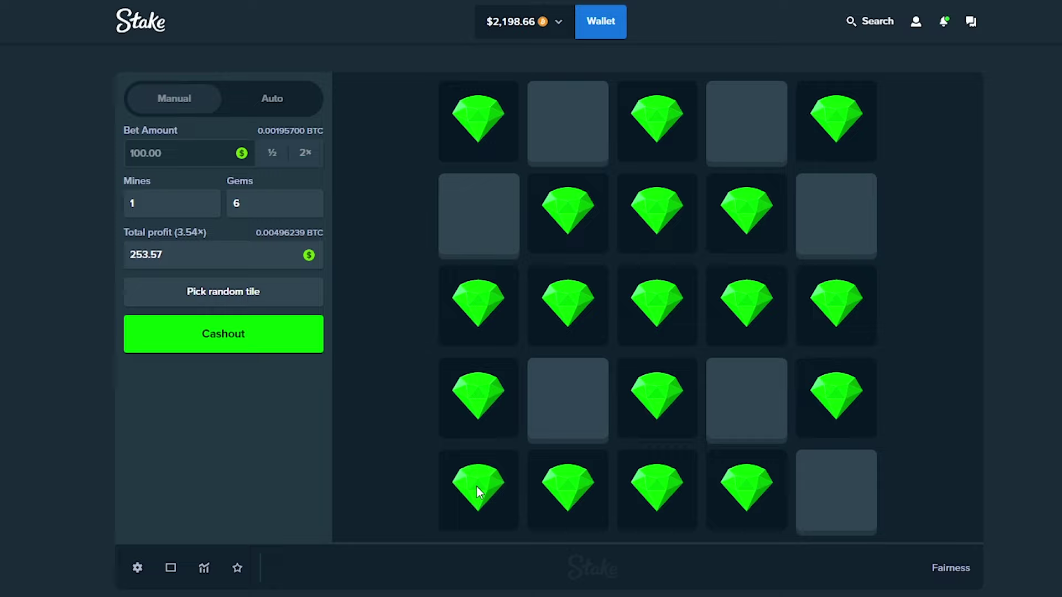
pyautogui.click(816, 463)
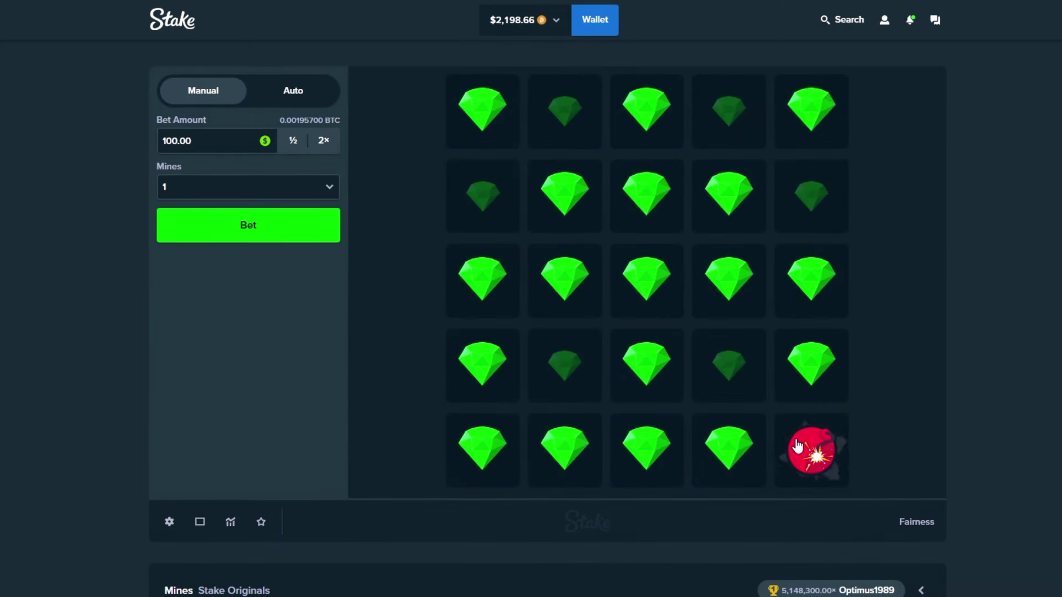
pyautogui.click(229, 523)
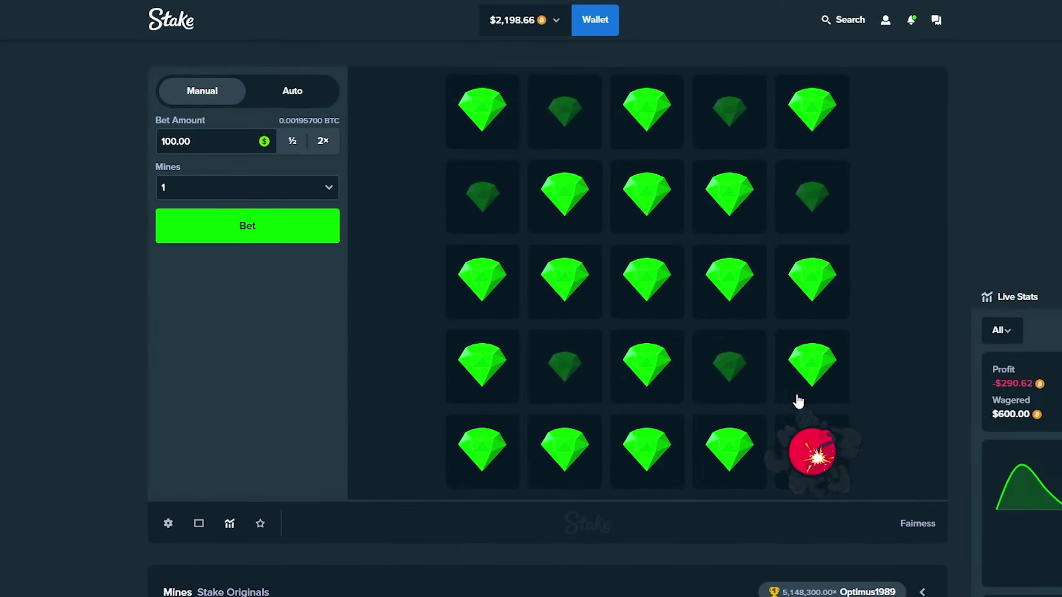
# Move the live statistics panel up, bet $100 and uncover bottom-row gems
pyautogui.moveTo(1033, 297)
pyautogui.mouseDown()
pyautogui.moveTo(1026, 225)
pyautogui.moveTo(1061, 222)
pyautogui.mouseUp()
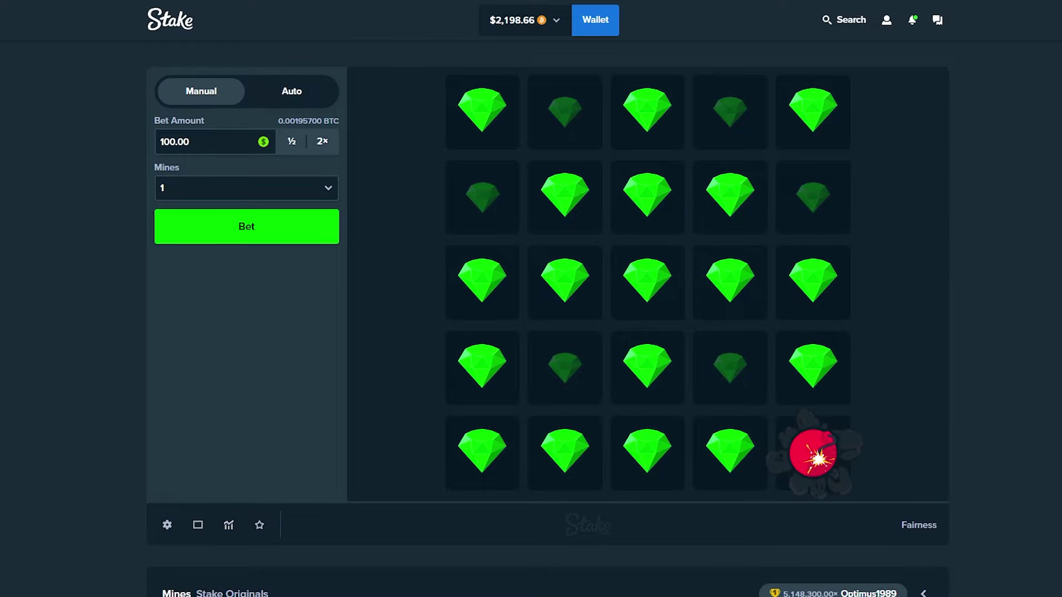
pyautogui.click(246, 227)
pyautogui.click(573, 439)
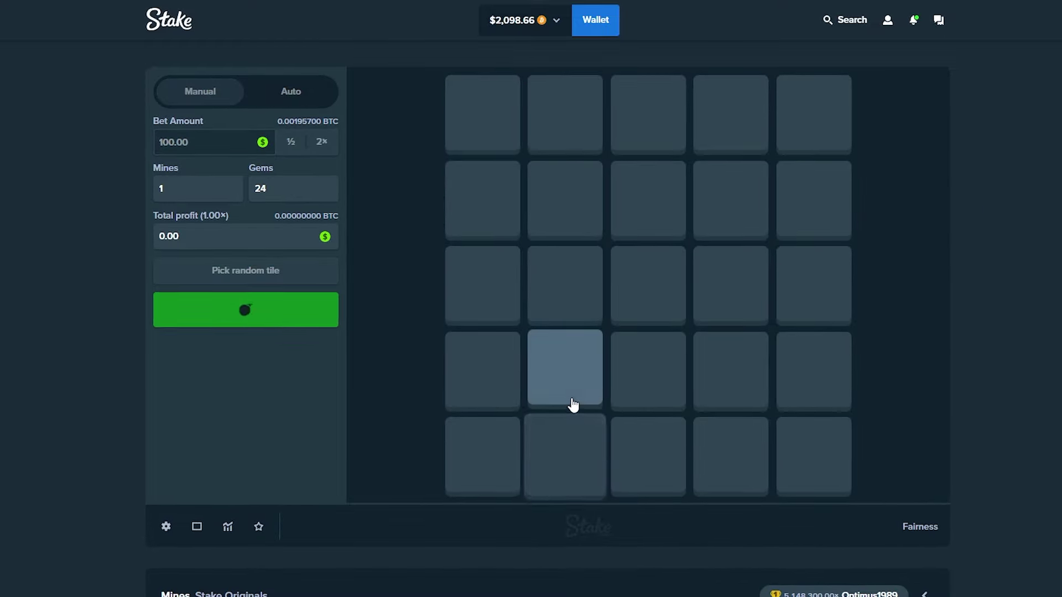
pyautogui.click(571, 405)
pyautogui.click(482, 369)
pyautogui.click(481, 455)
pyautogui.click(730, 455)
pyautogui.click(729, 370)
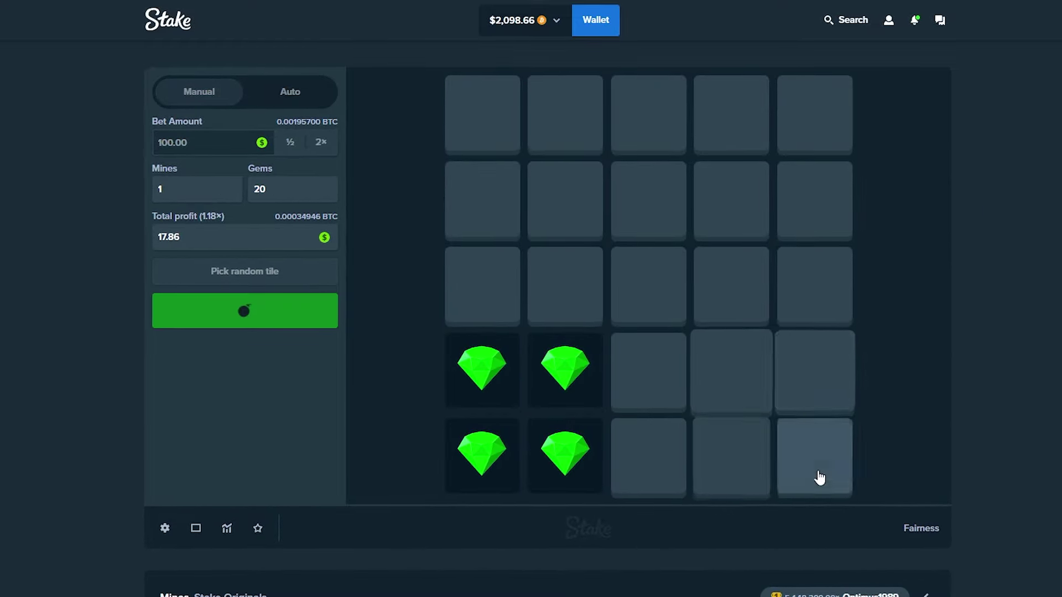
pyautogui.click(800, 452)
# Uncover top-right, top-left and middle-column gems until profit shows 395.00 at 4.95x
pyautogui.click(801, 112)
pyautogui.click(814, 199)
pyautogui.click(732, 114)
pyautogui.click(746, 181)
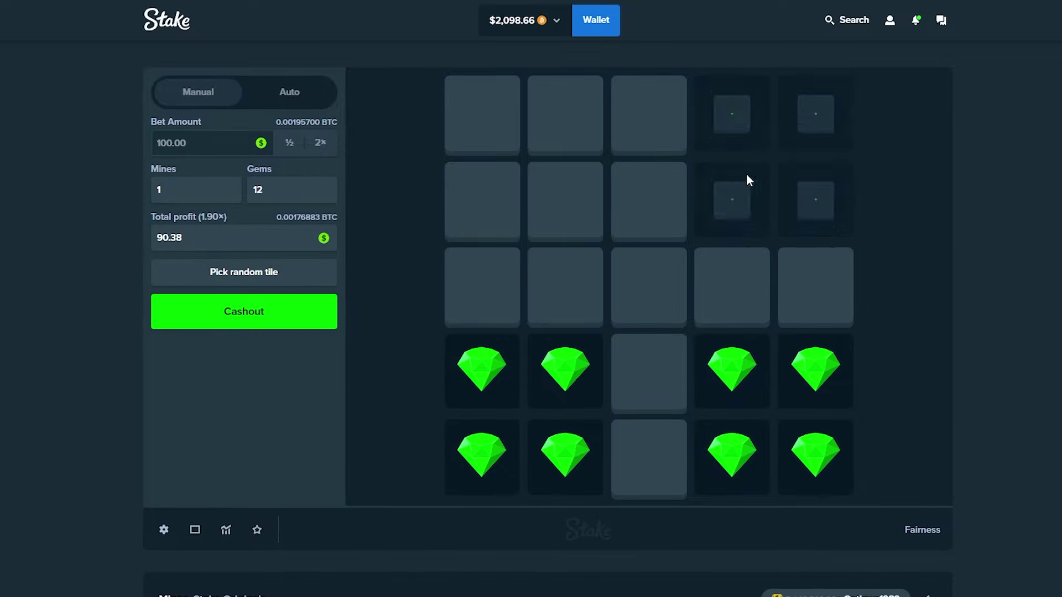
pyautogui.click(548, 156)
pyautogui.click(547, 208)
pyautogui.click(483, 116)
pyautogui.click(498, 200)
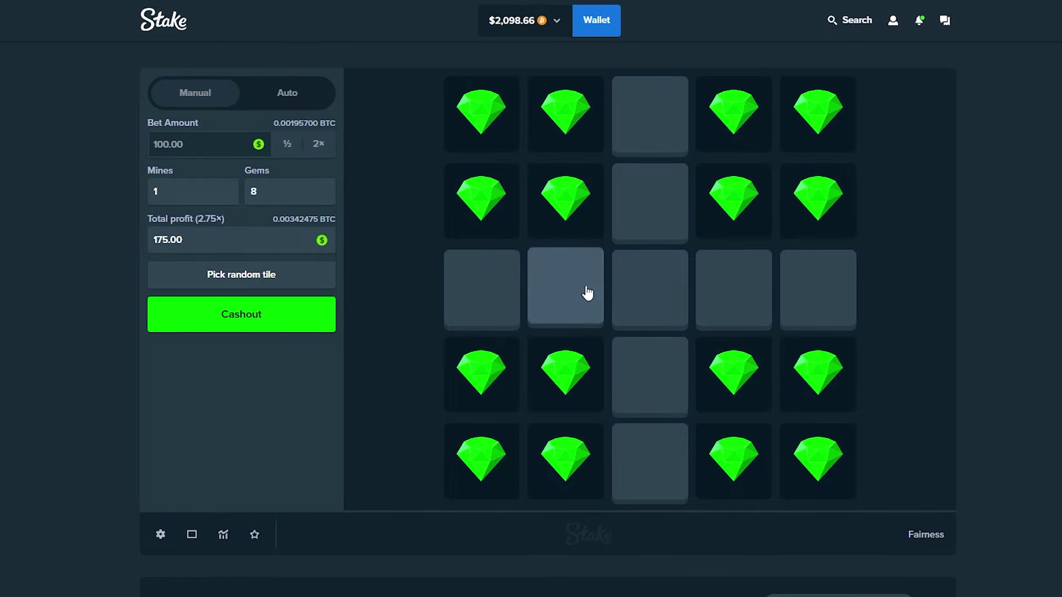
pyautogui.click(644, 208)
pyautogui.click(640, 303)
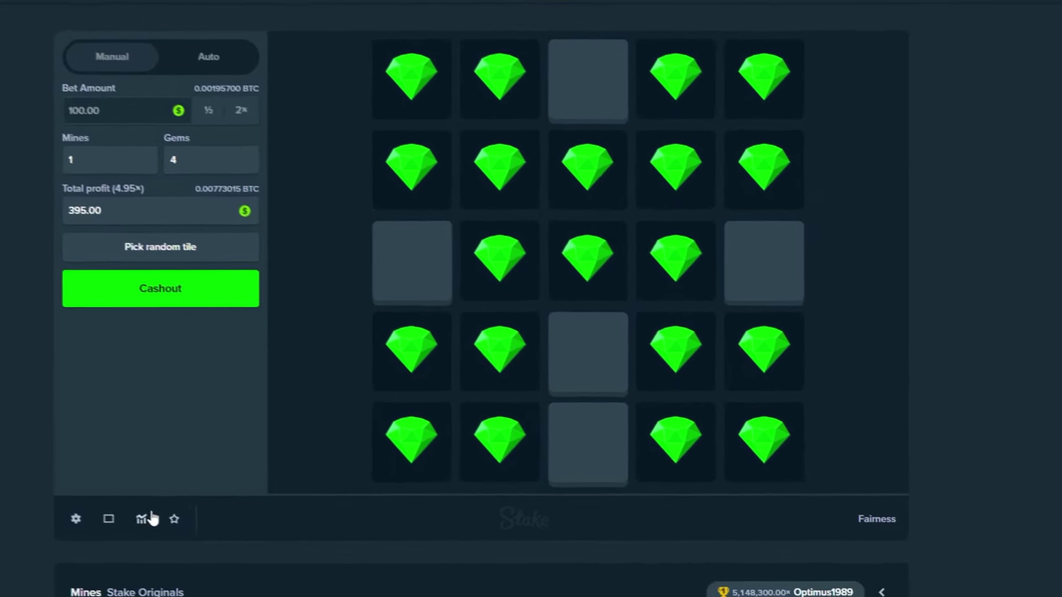
# Uncover the middle row-4 gem, cash out at 8.25× for $825.00, and toggle live statistics
pyautogui.click(220, 539)
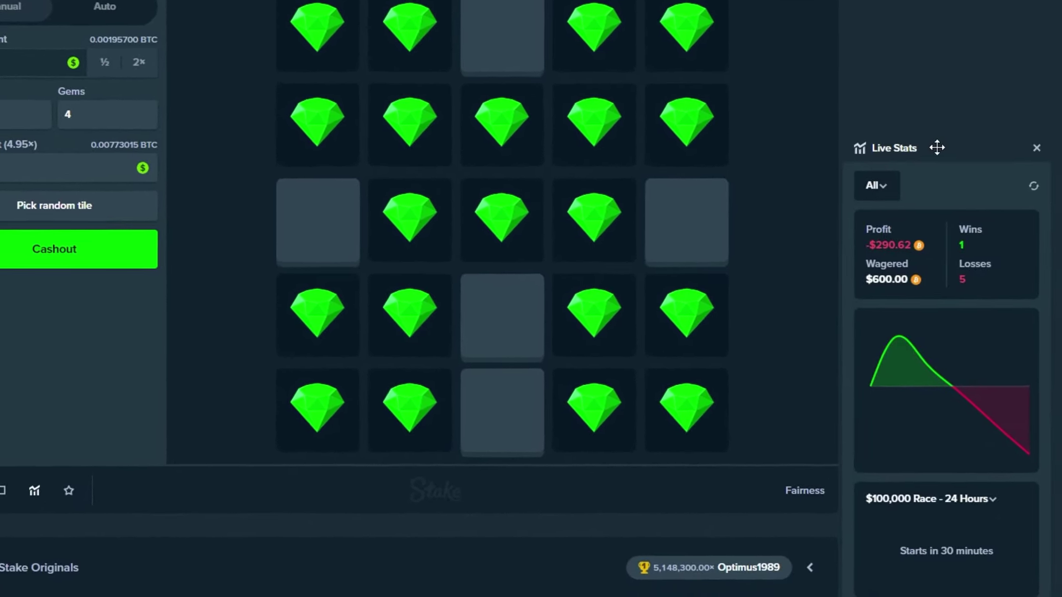
pyautogui.click(1036, 148)
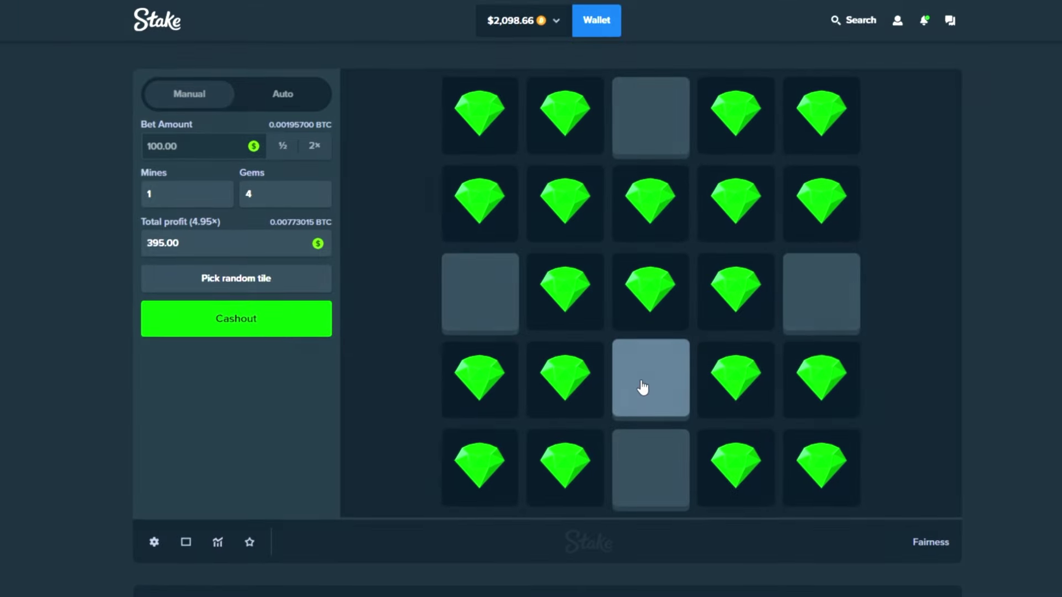
pyautogui.click(643, 387)
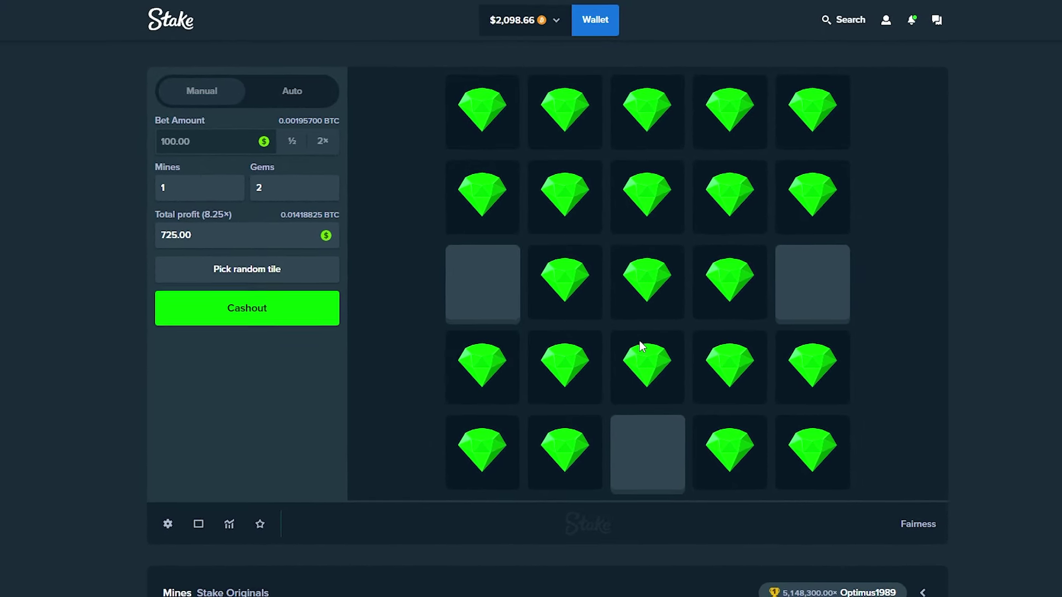
pyautogui.click(232, 523)
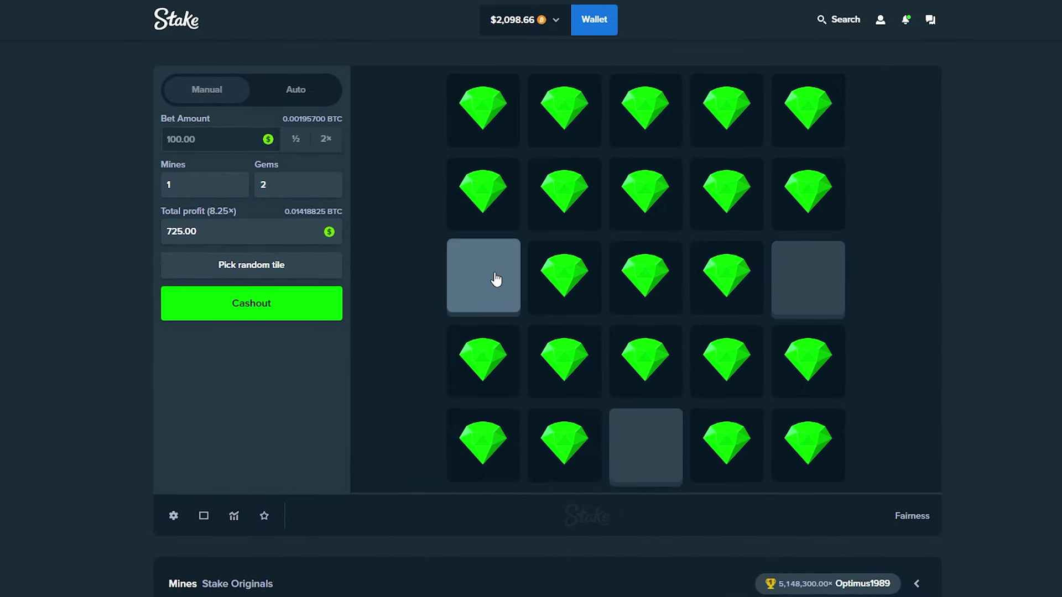
pyautogui.press('space')
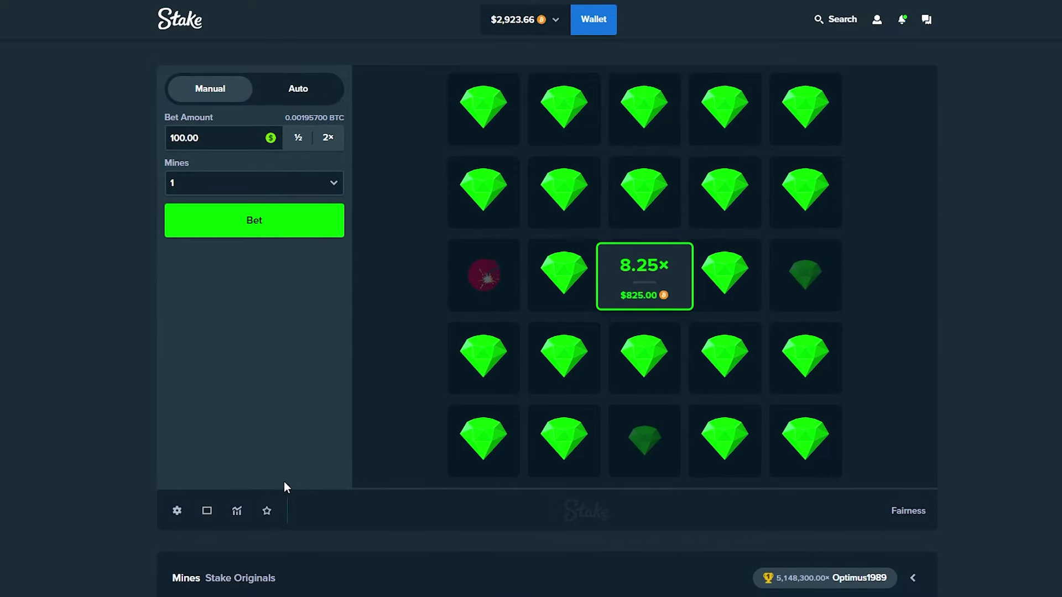
pyautogui.click(236, 509)
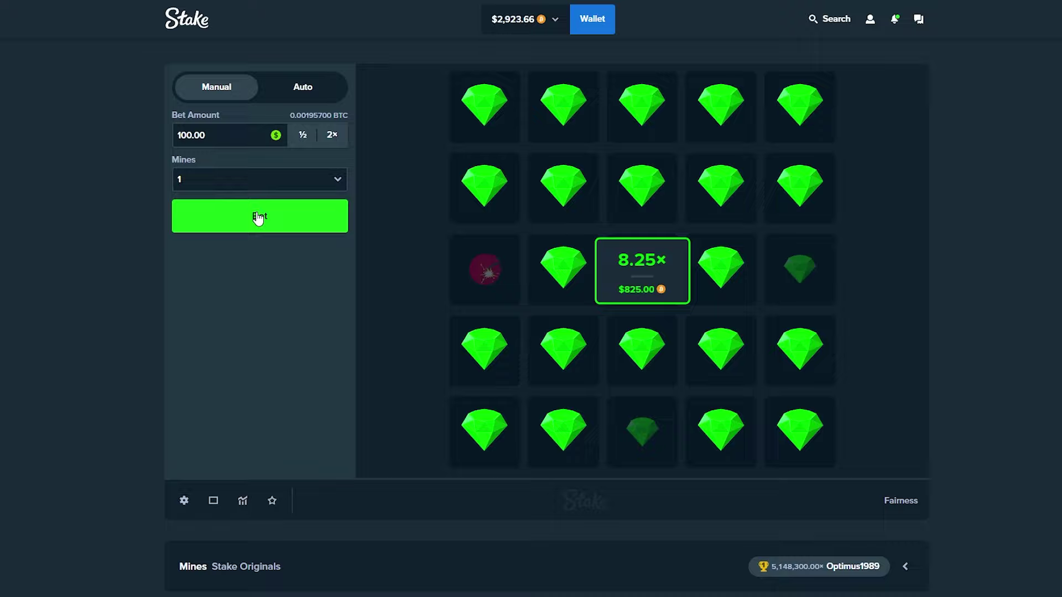
# Bet $100 and uncover gems across the left column, top row and right column
pyautogui.click(278, 228)
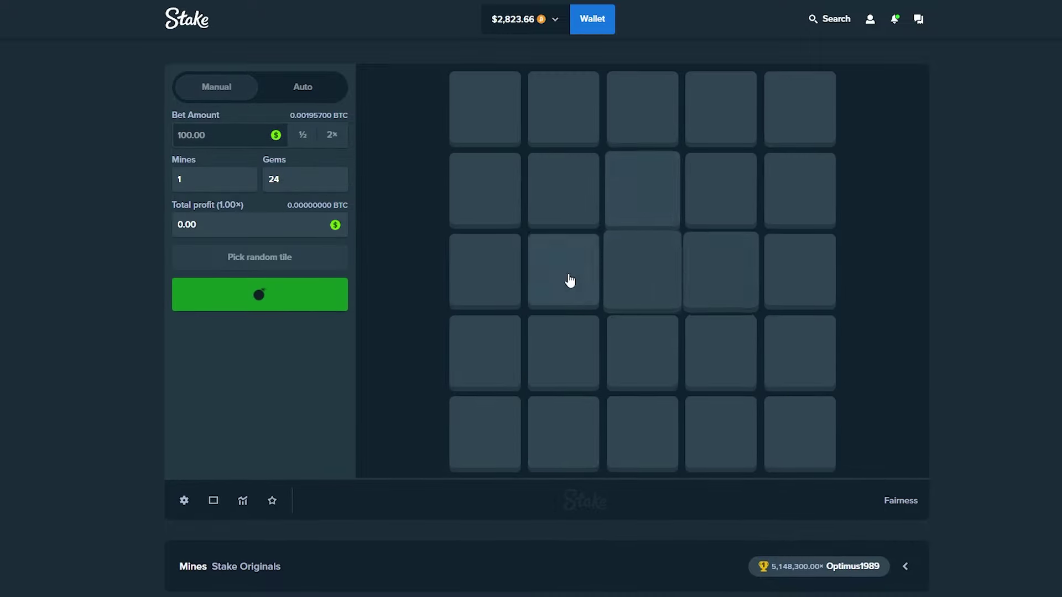
pyautogui.click(569, 280)
pyautogui.click(640, 351)
pyautogui.click(300, 286)
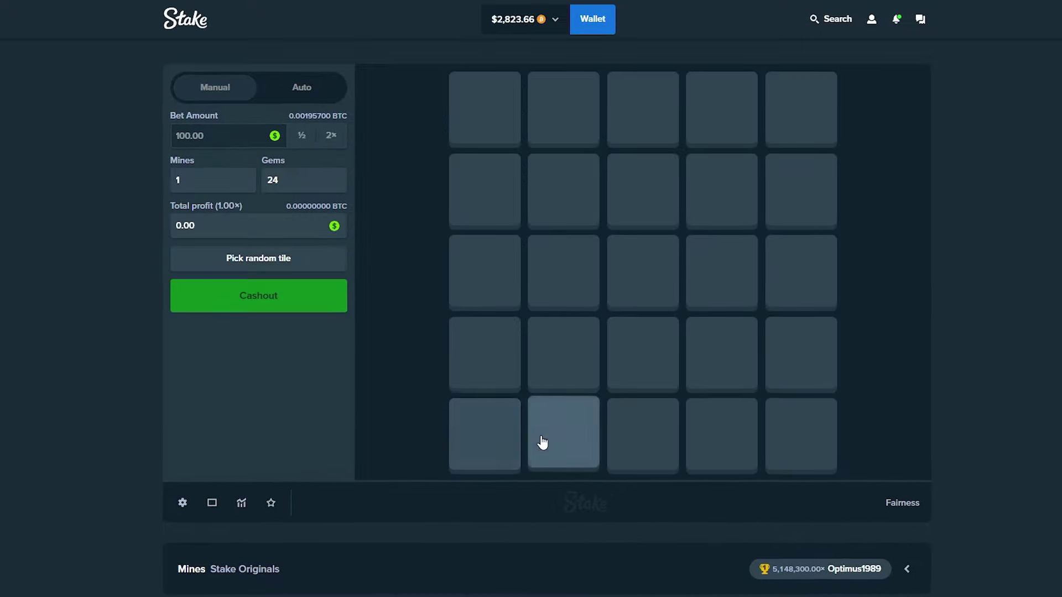
pyautogui.click(504, 123)
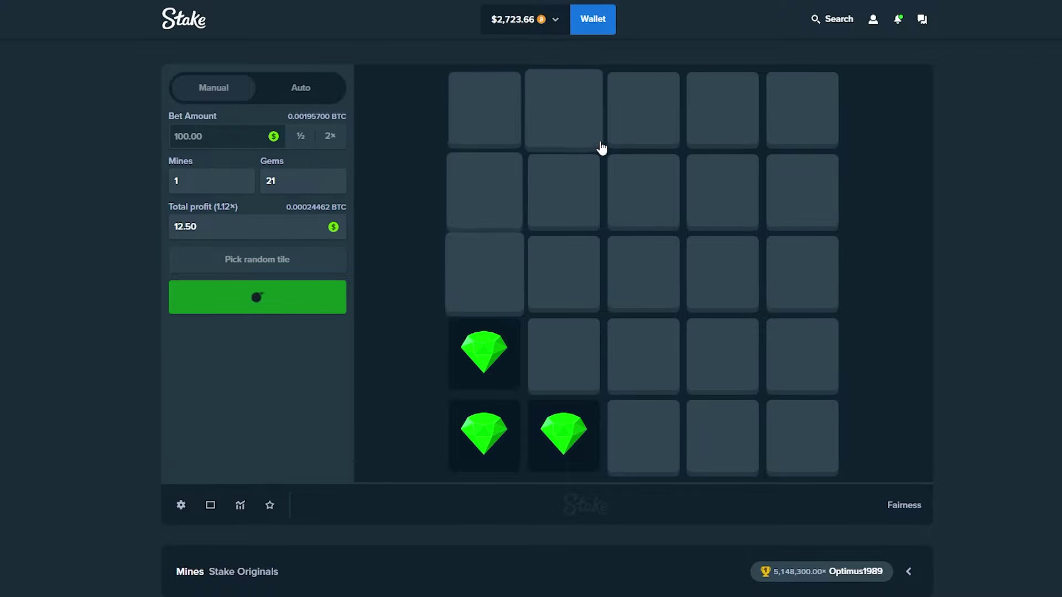
pyautogui.click(801, 203)
pyautogui.click(799, 422)
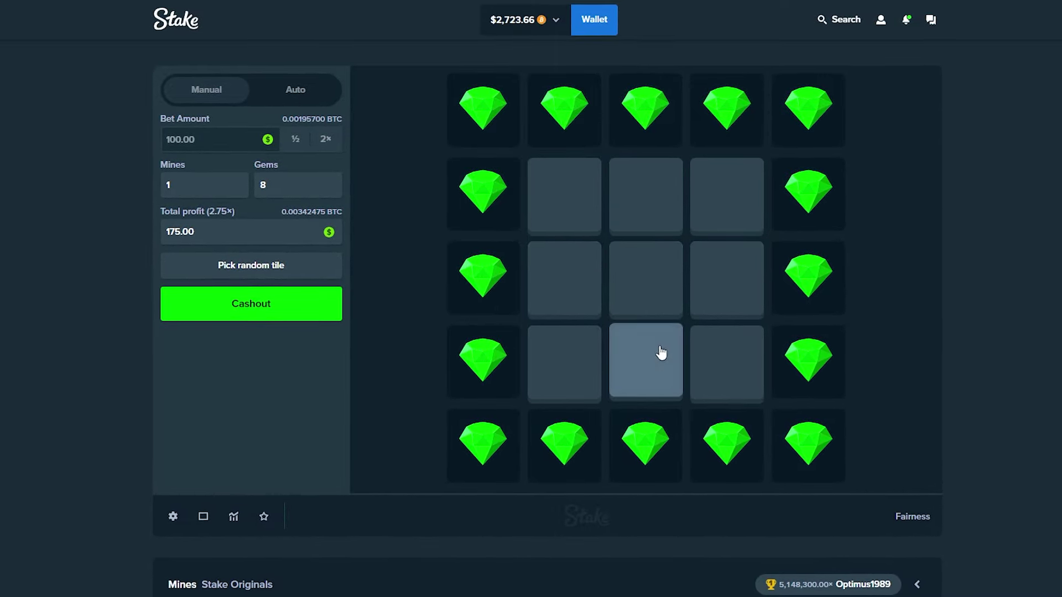
# Uncover the centre and column-4 tiles past 8.25×, until row 4, column 2 hits the mine
pyautogui.click(659, 289)
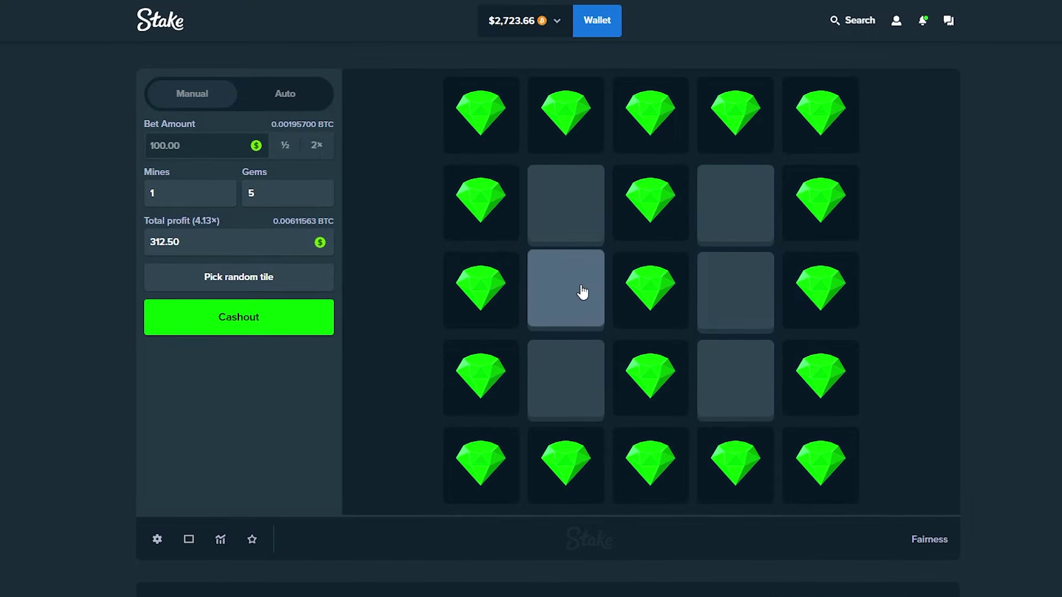
pyautogui.click(708, 305)
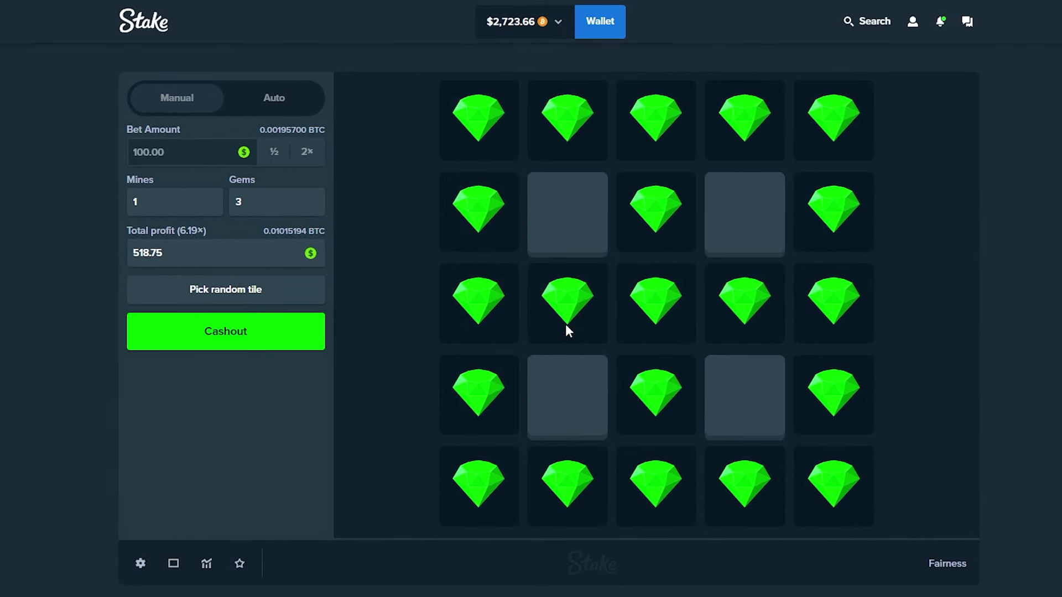
pyautogui.click(205, 572)
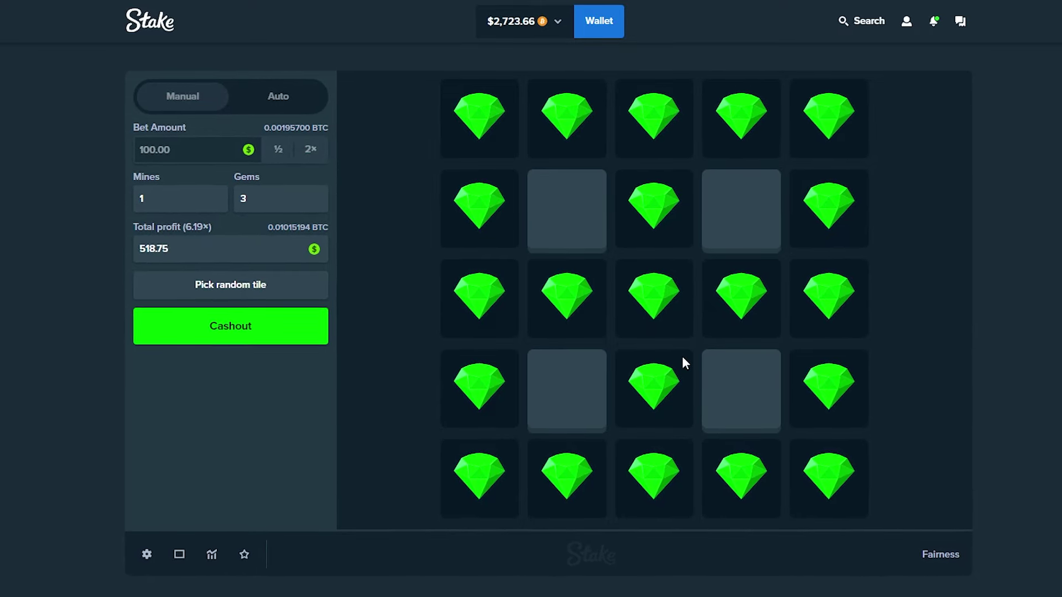
pyautogui.click(737, 212)
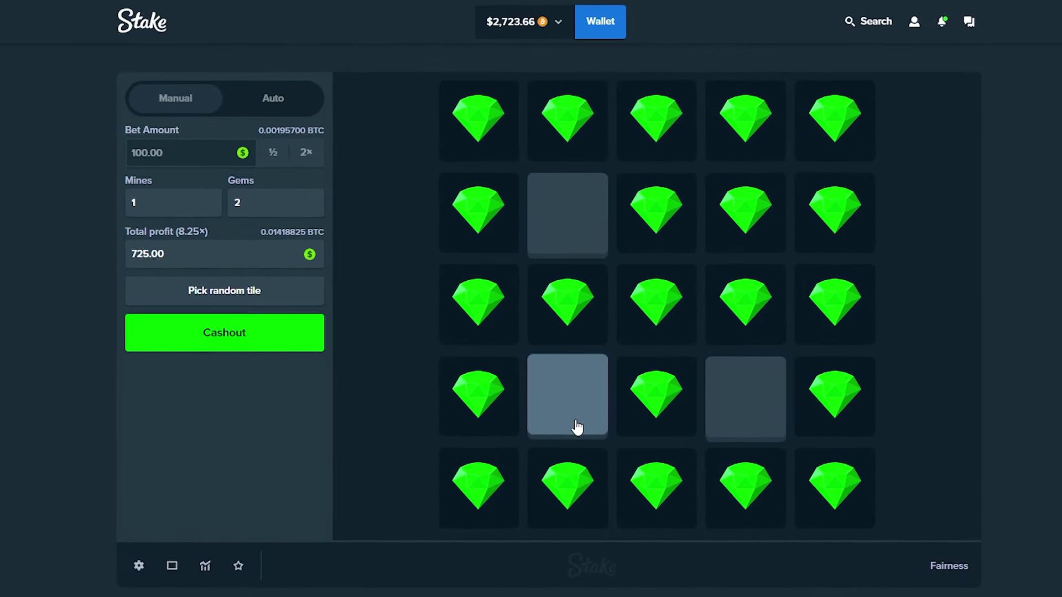
pyautogui.click(580, 398)
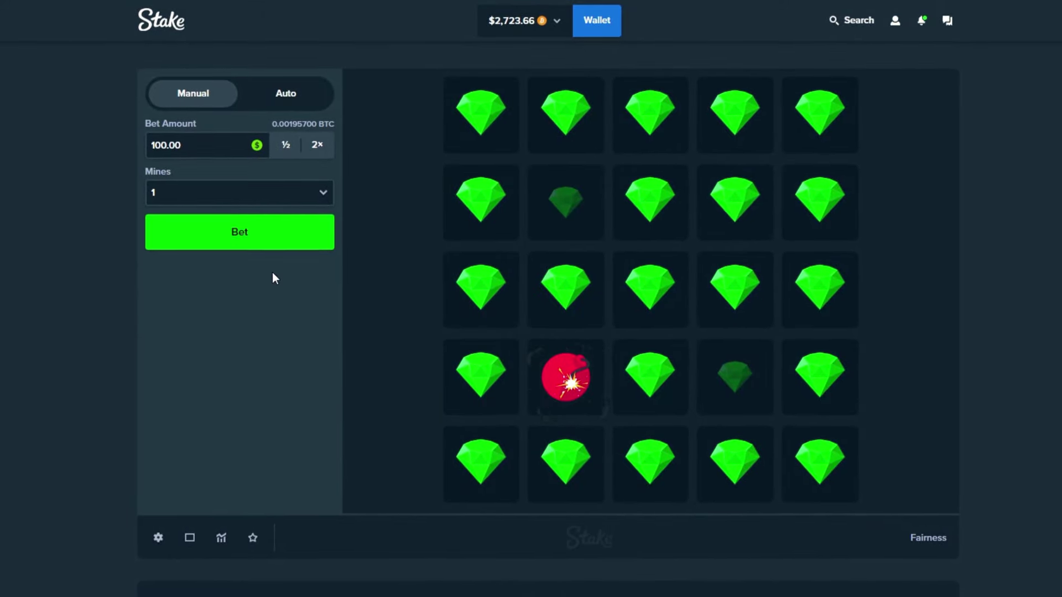
# Bet $100 with one mine twice, revealing middle-row and middle-column tiles
pyautogui.click(262, 242)
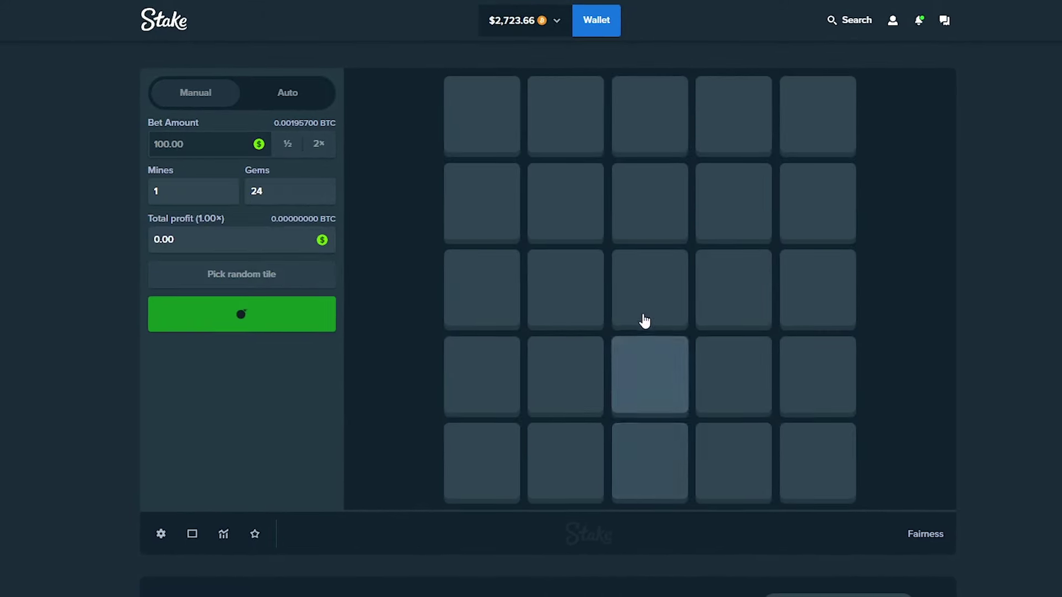
pyautogui.click(649, 287)
pyautogui.click(565, 287)
pyautogui.click(733, 287)
pyautogui.click(649, 201)
pyautogui.click(648, 374)
pyautogui.click(661, 460)
pyautogui.click(482, 287)
pyautogui.click(815, 288)
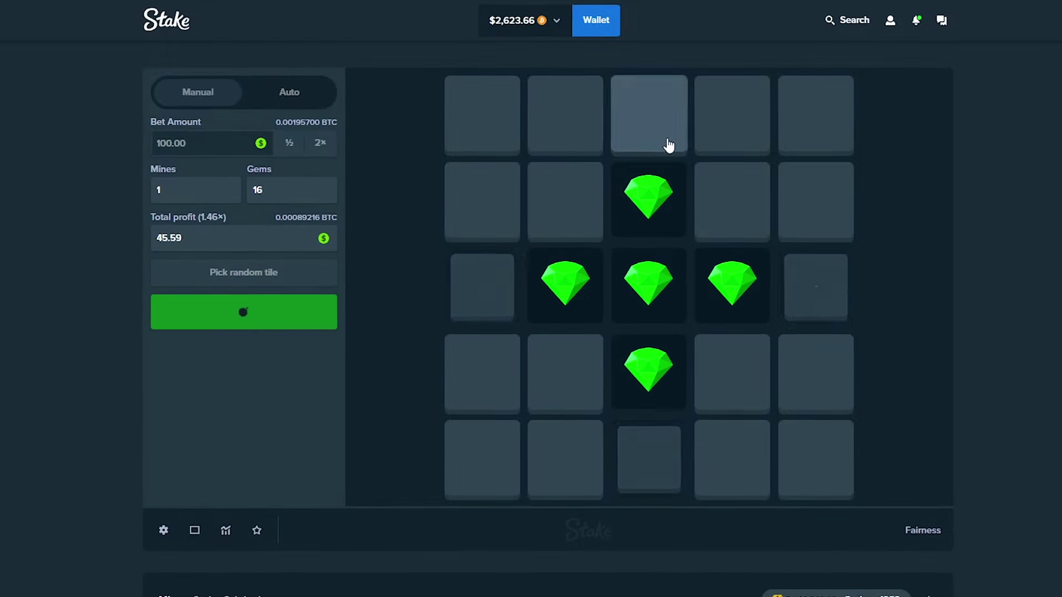
# Reveal corner and row-2 tiles until the top-left tile hits the mine
pyautogui.click(664, 137)
pyautogui.click(565, 371)
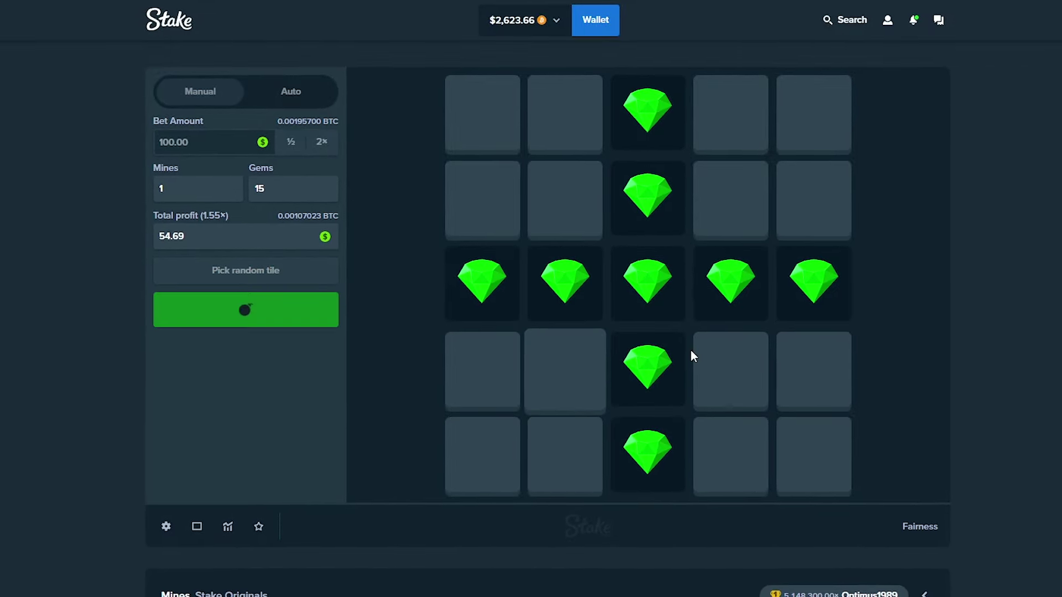
pyautogui.click(485, 453)
pyautogui.click(812, 124)
pyautogui.click(746, 204)
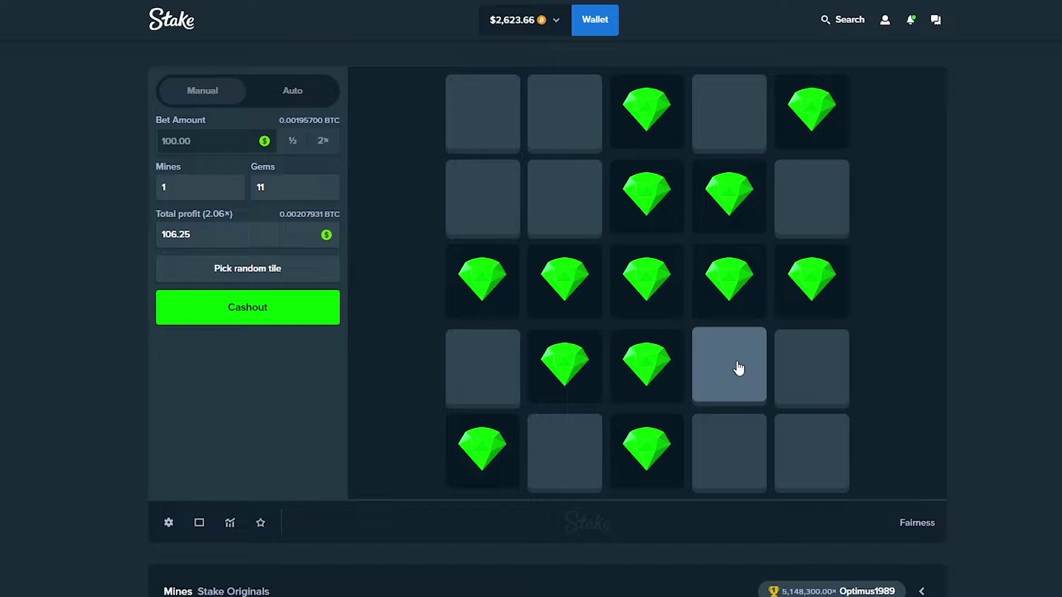
pyautogui.click(812, 453)
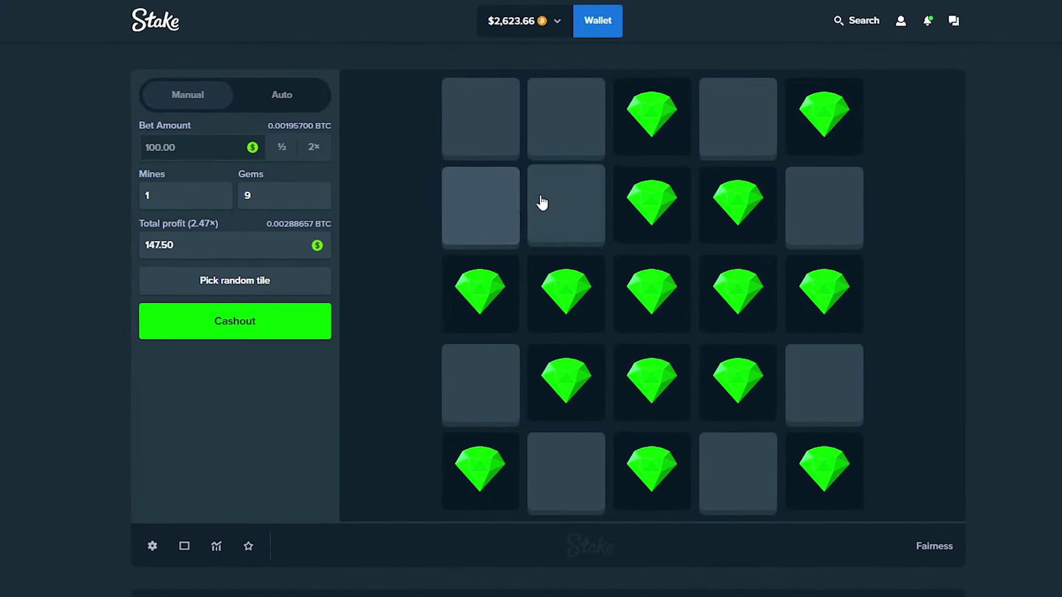
pyautogui.click(540, 202)
pyautogui.click(482, 114)
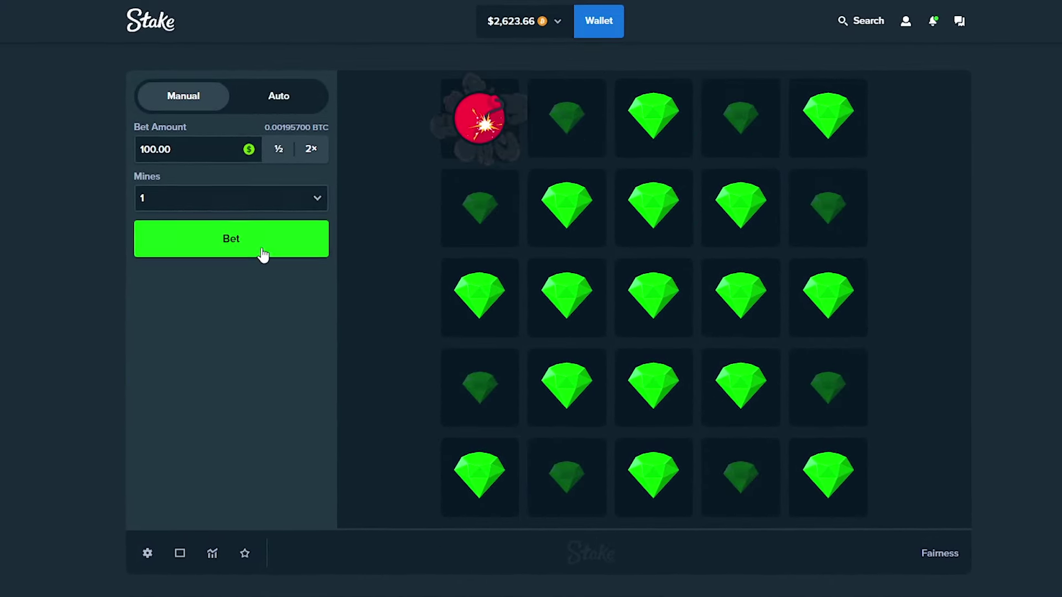
# Play another $100 round, revealing bottom-right and left tiles until a top-row mine
pyautogui.click(262, 254)
pyautogui.click(742, 481)
pyautogui.click(830, 477)
pyautogui.click(831, 390)
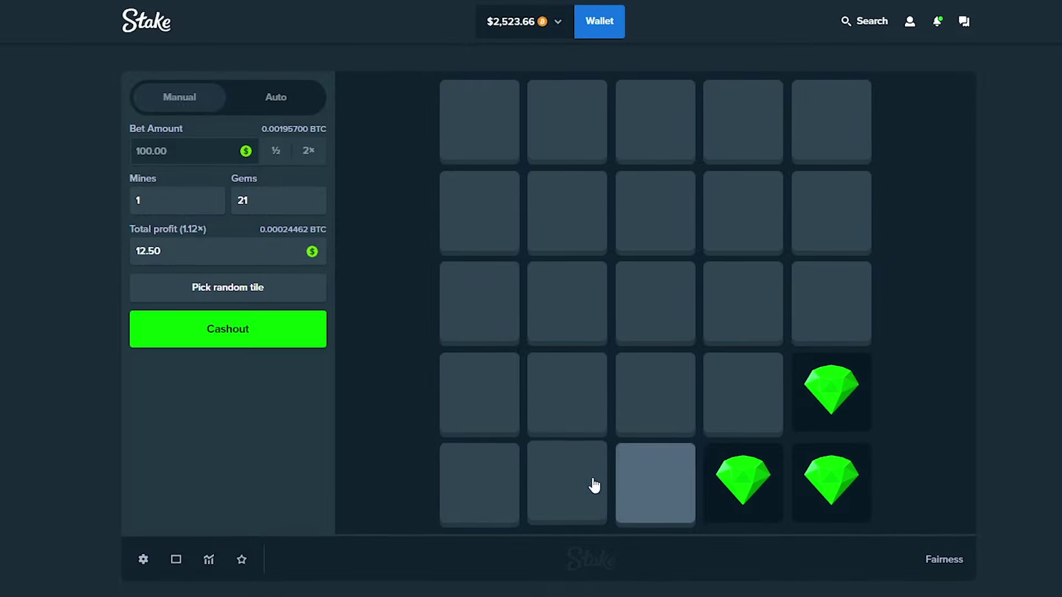
pyautogui.click(742, 388)
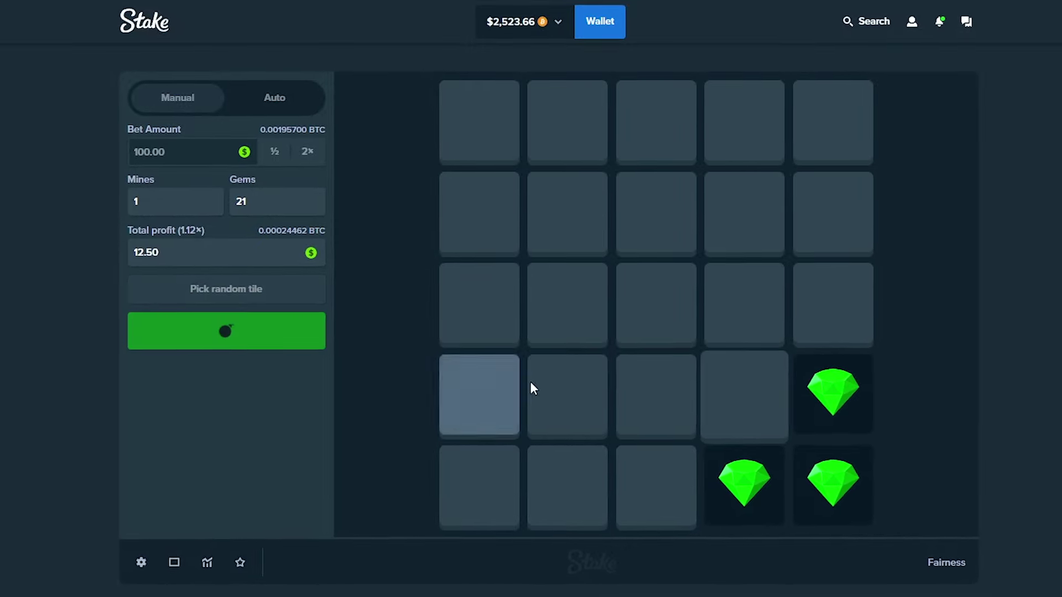
pyautogui.click(573, 384)
pyautogui.click(566, 489)
pyautogui.click(553, 143)
pyautogui.click(478, 125)
pyautogui.click(479, 216)
pyautogui.click(571, 225)
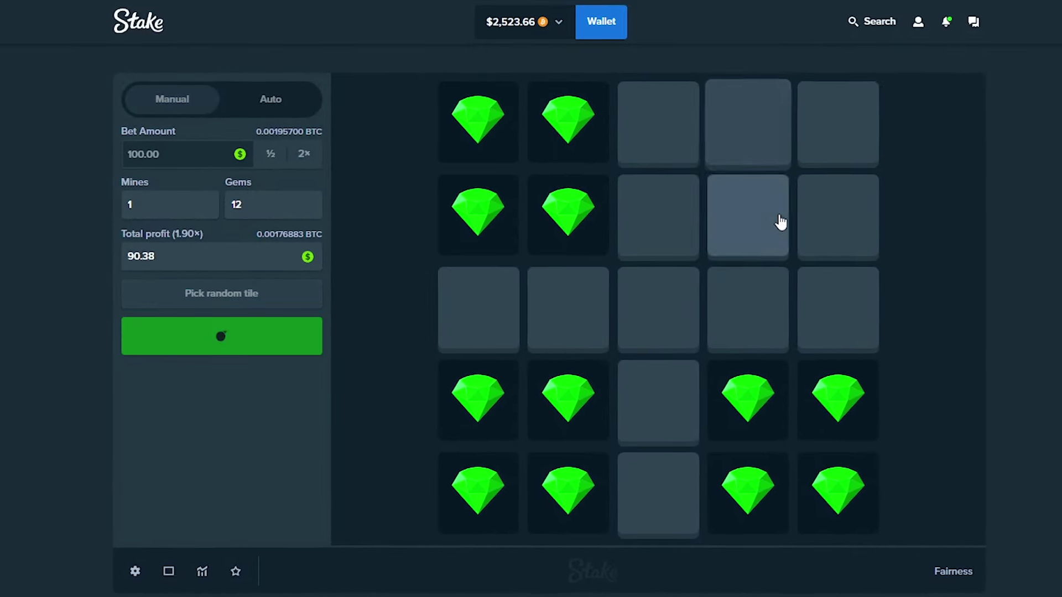
pyautogui.click(780, 222)
pyautogui.click(830, 218)
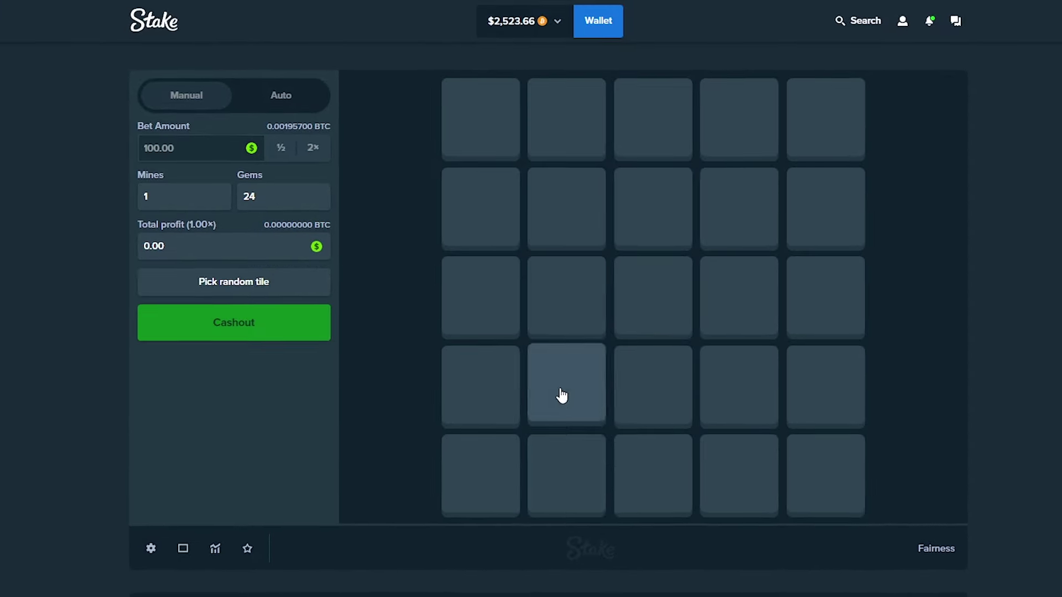
# Reveal gems along the bottom two rows of the next board
pyautogui.click(561, 396)
pyautogui.click(566, 473)
pyautogui.click(500, 488)
pyautogui.click(768, 465)
pyautogui.click(738, 377)
pyautogui.click(821, 464)
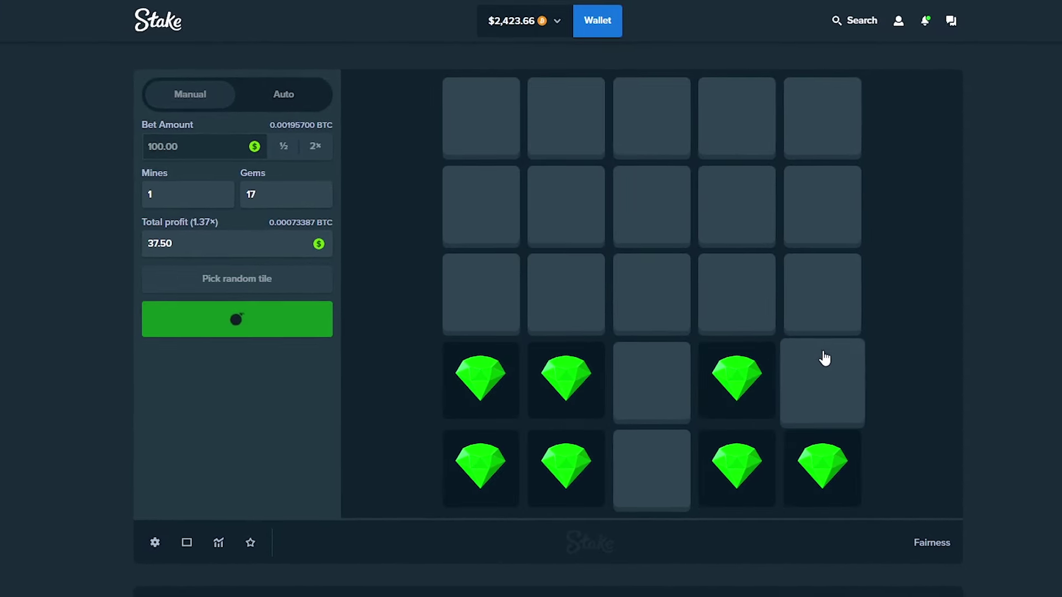
pyautogui.click(824, 359)
# Reveal top-right and top-left tiles until a top-left tile hits the mine
pyautogui.click(821, 117)
pyautogui.click(817, 203)
pyautogui.click(735, 200)
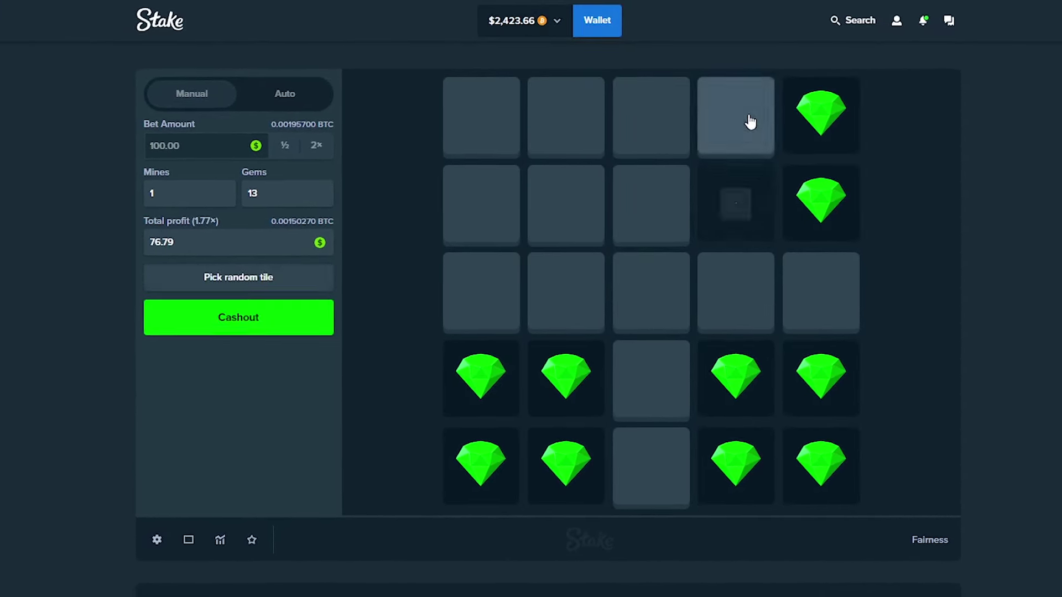
pyautogui.click(743, 119)
pyautogui.click(535, 213)
pyautogui.click(566, 117)
pyautogui.click(482, 116)
pyautogui.click(477, 220)
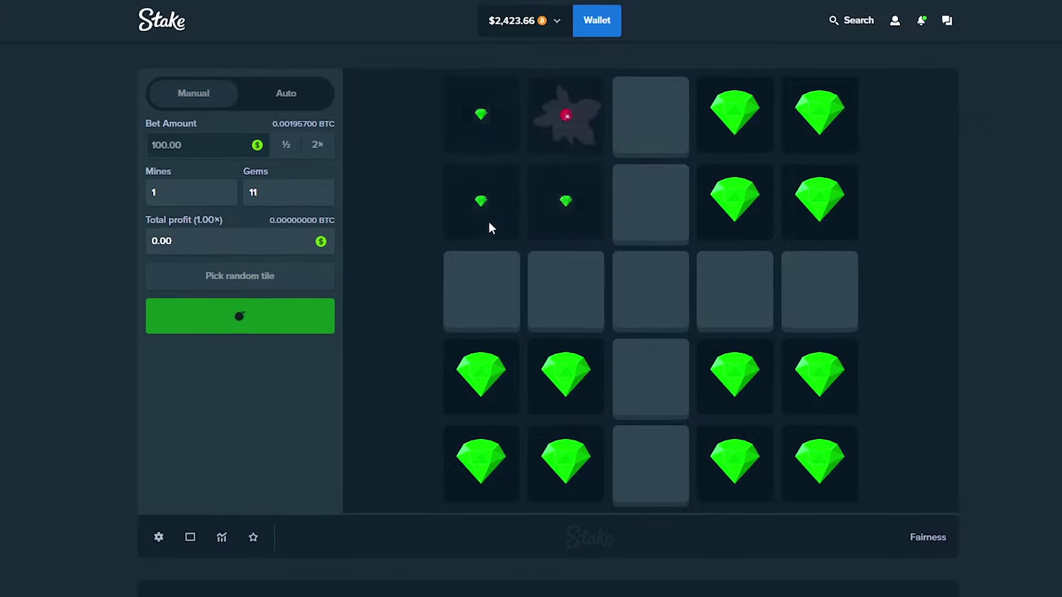
# Play two more $100 one-mine rounds, both ending on the mine
pyautogui.click(240, 232)
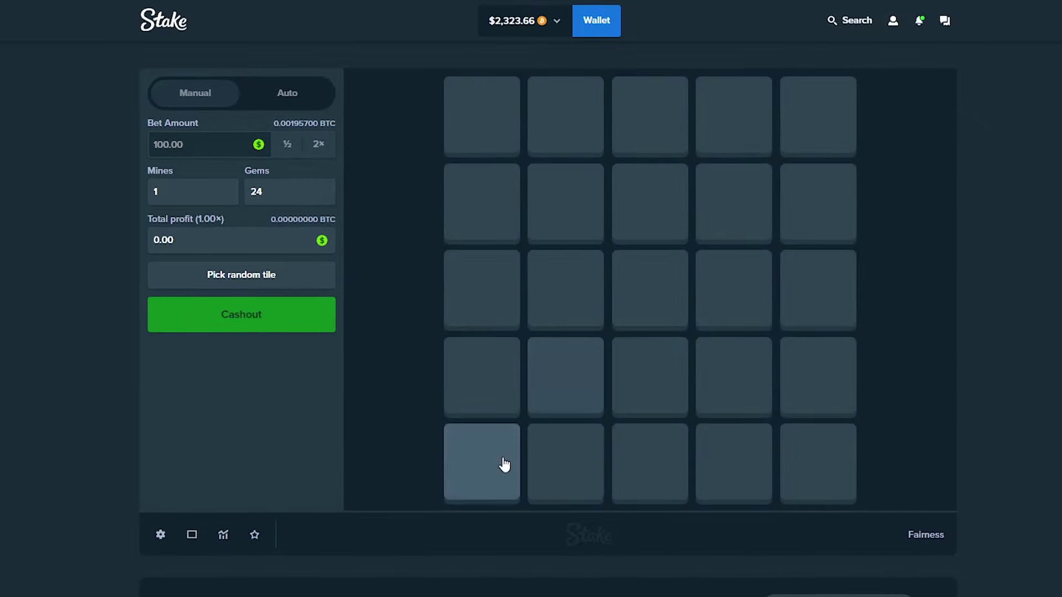
pyautogui.click(481, 374)
pyautogui.click(565, 460)
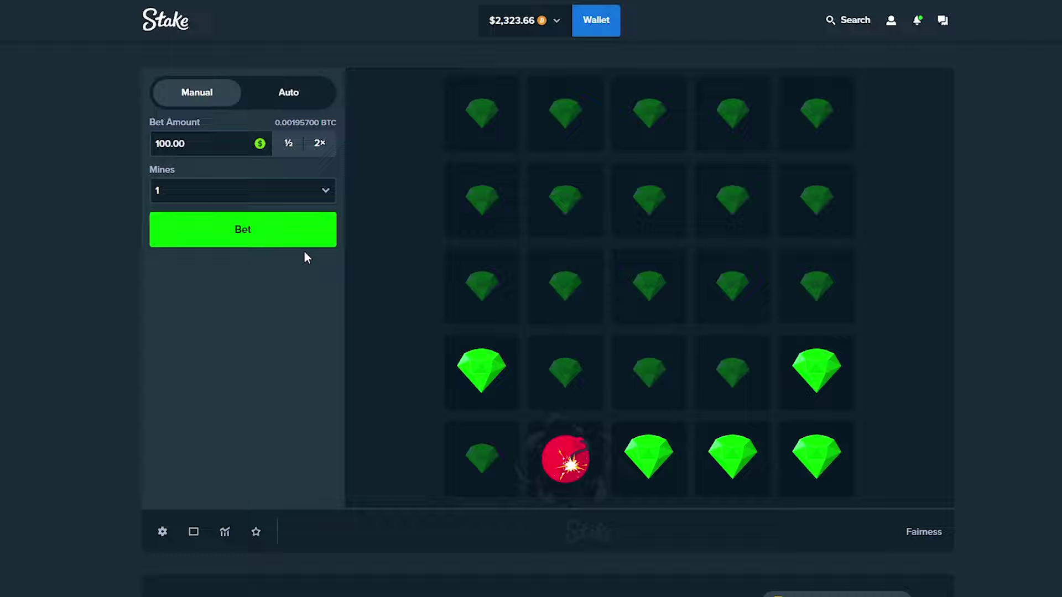
pyautogui.click(242, 231)
pyautogui.click(514, 419)
pyautogui.click(649, 460)
pyautogui.click(732, 460)
pyautogui.click(816, 460)
pyautogui.click(844, 396)
pyautogui.click(828, 293)
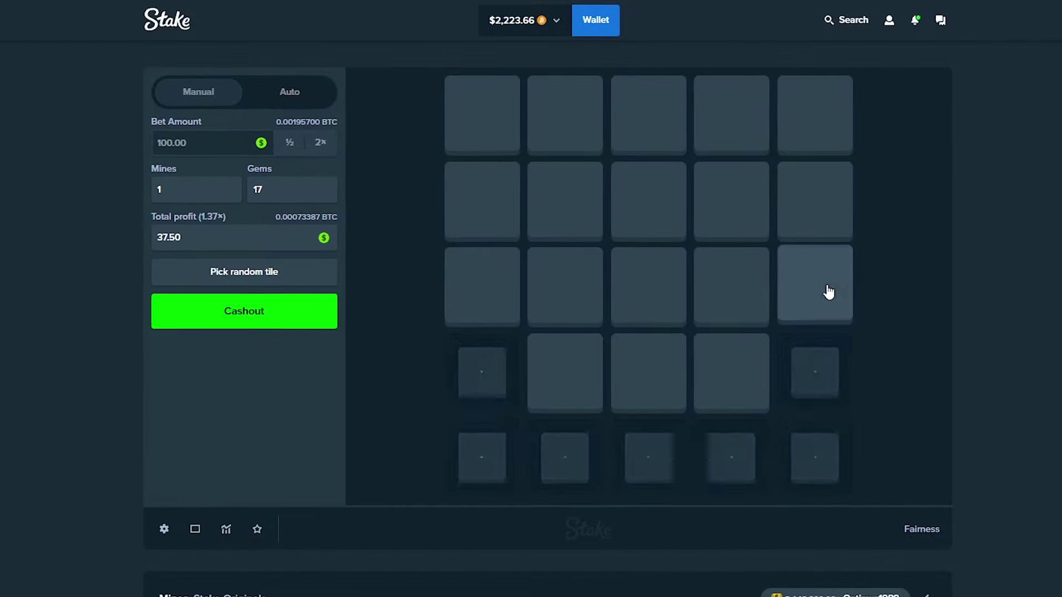
pyautogui.click(832, 201)
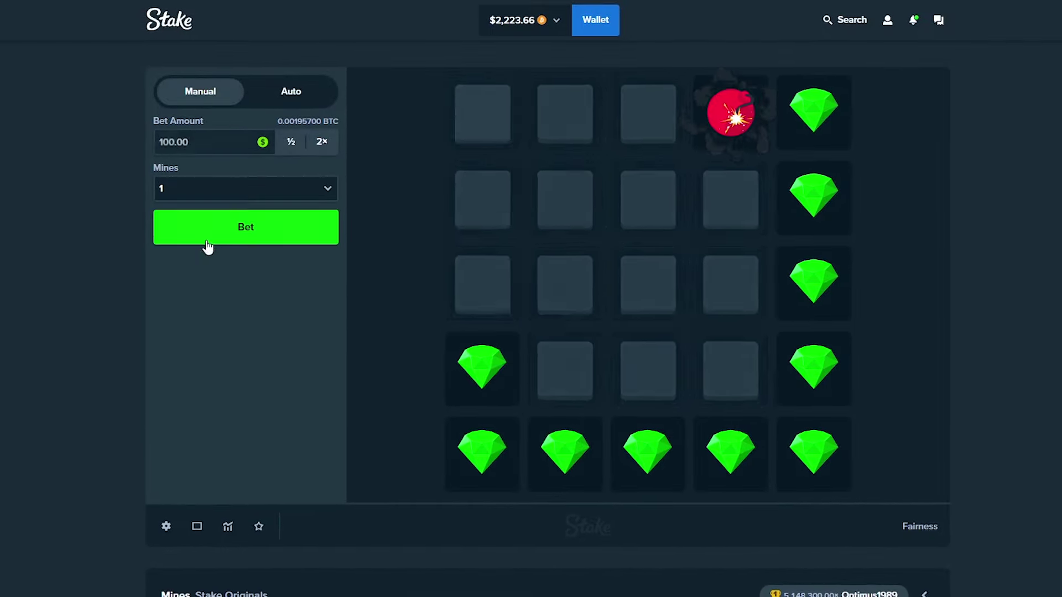
pyautogui.click(207, 236)
# Reveal bottom-row and top-right tiles until a left-column tile hits the mine
pyautogui.click(480, 382)
pyautogui.click(483, 454)
pyautogui.click(565, 455)
pyautogui.click(647, 455)
pyautogui.click(813, 449)
pyautogui.click(833, 390)
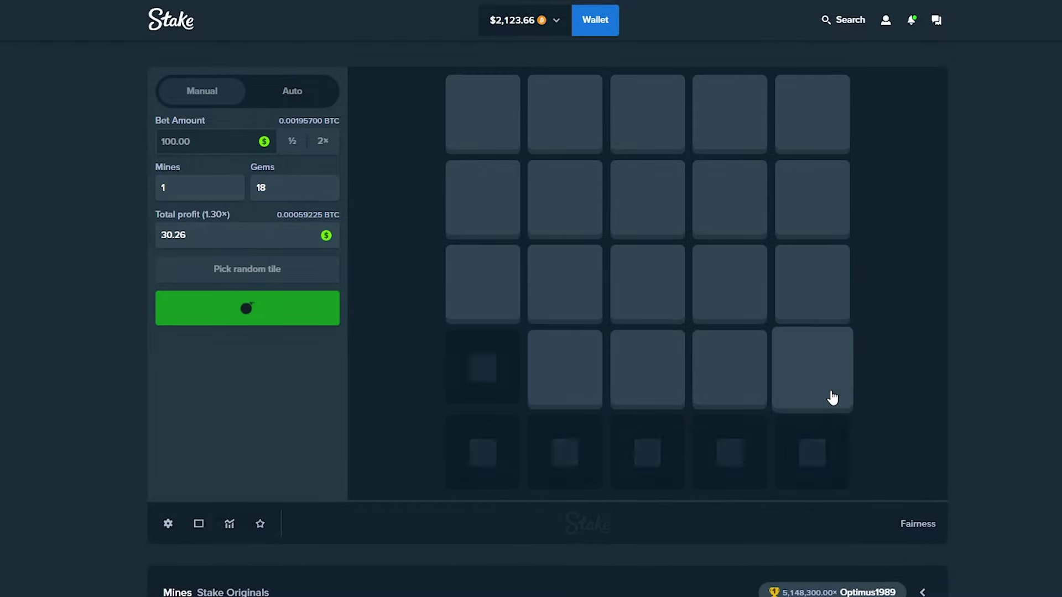
pyautogui.click(827, 121)
pyautogui.click(730, 115)
pyautogui.click(621, 112)
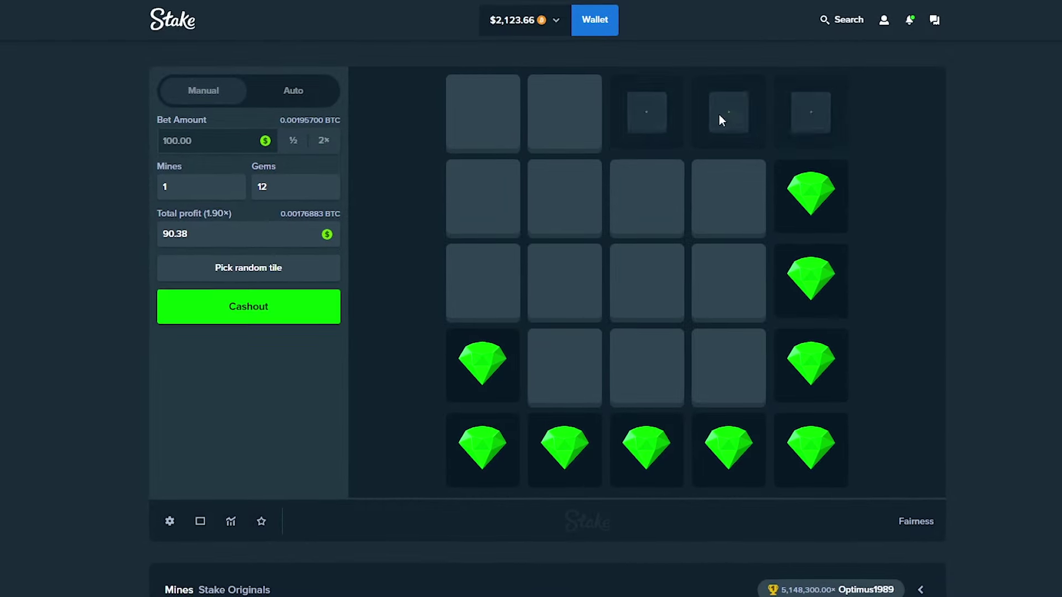
pyautogui.click(475, 300)
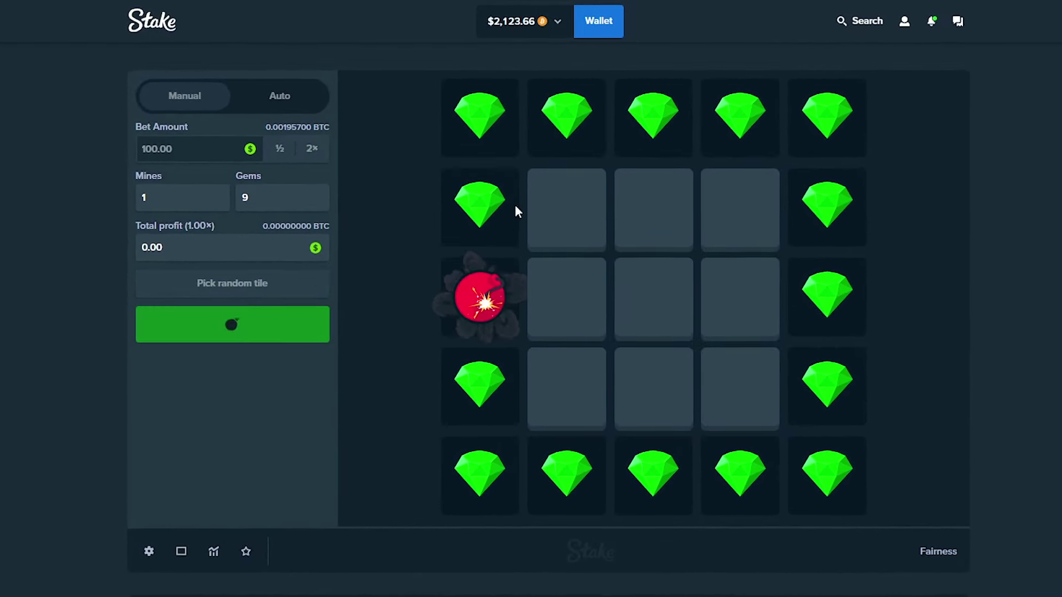
# Lose a $100 round on the first tile, then bet again and reveal centre and bottom tiles
pyautogui.click(194, 247)
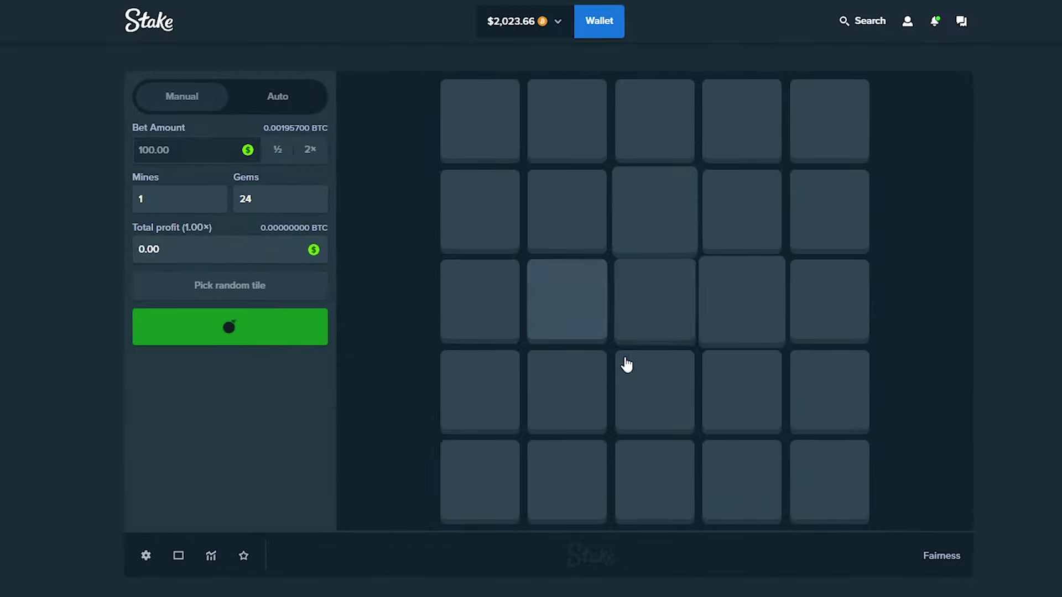
pyautogui.click(551, 332)
pyautogui.press('space')
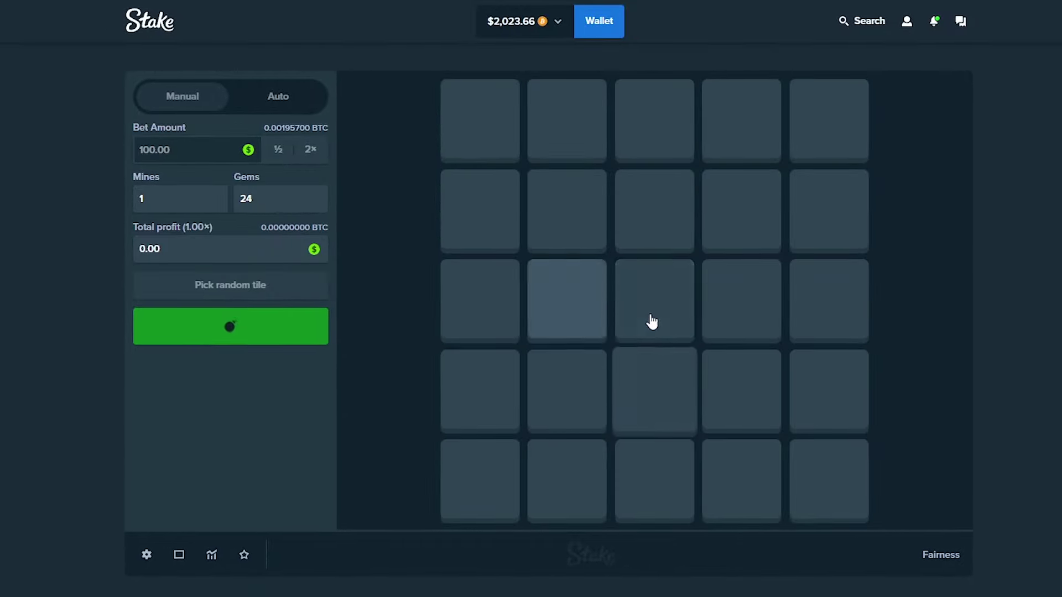
pyautogui.click(567, 299)
pyautogui.click(653, 389)
pyautogui.click(653, 207)
pyautogui.click(653, 299)
pyautogui.click(740, 298)
pyautogui.click(479, 299)
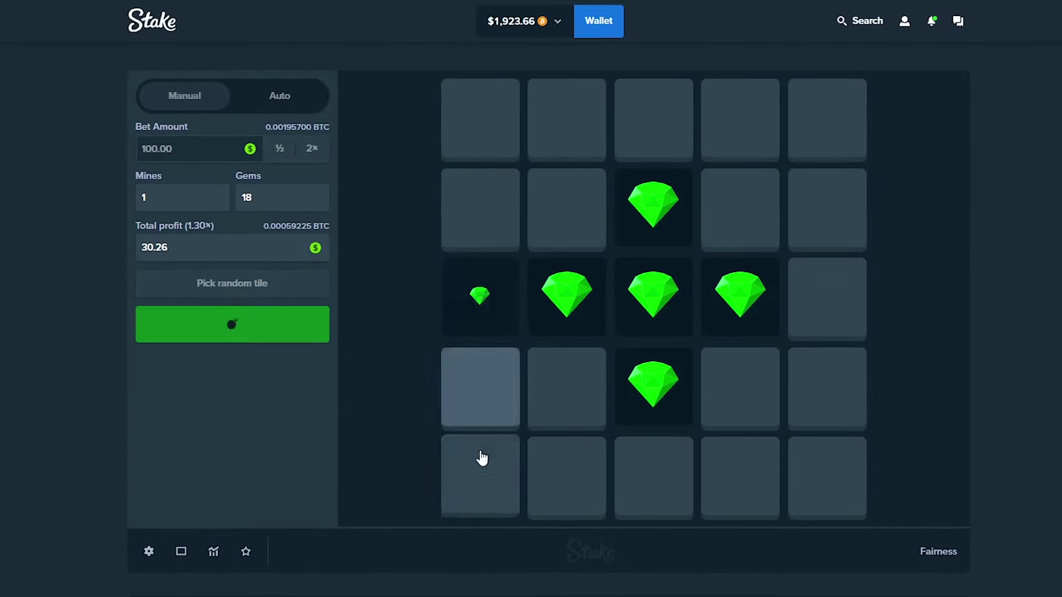
pyautogui.click(482, 458)
pyautogui.click(567, 475)
pyautogui.click(652, 474)
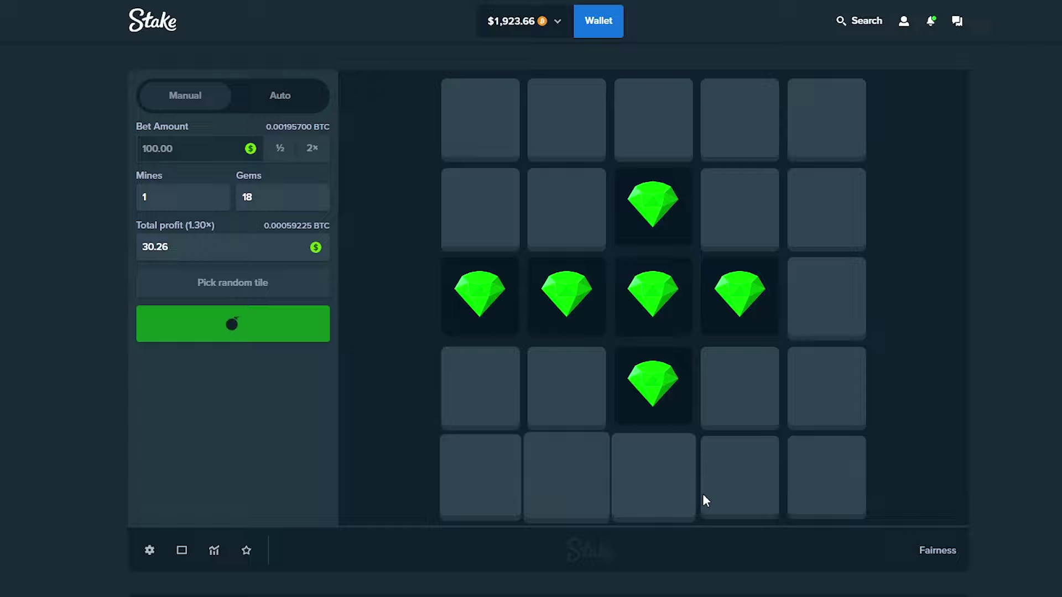
# Reveal right-column, top-row and row-2 gems, reaching 12.38x with one gem left
pyautogui.click(849, 301)
pyautogui.click(830, 207)
pyautogui.click(825, 117)
pyautogui.click(738, 118)
pyautogui.click(655, 114)
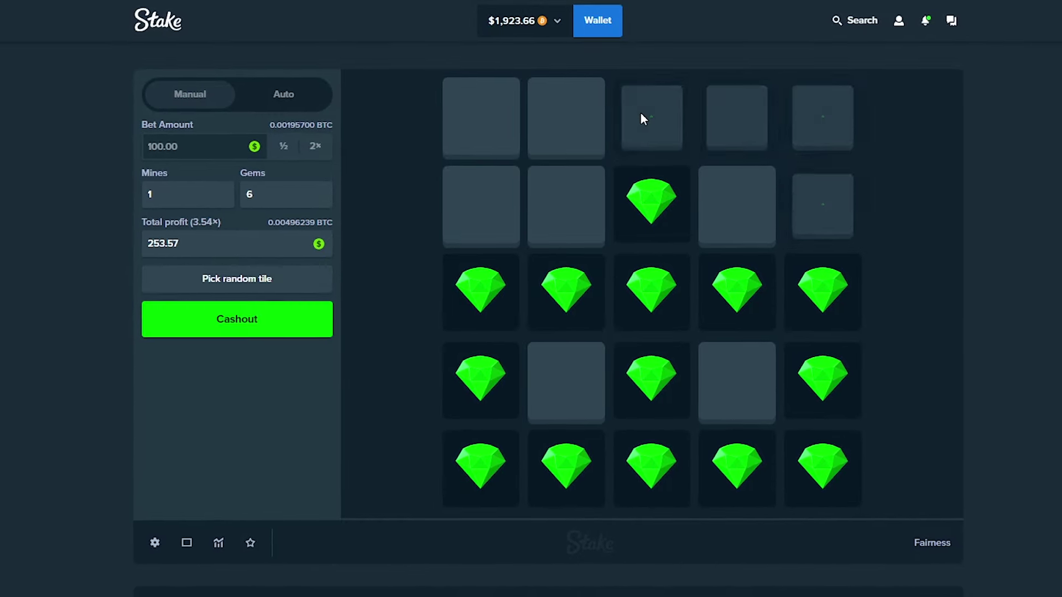
pyautogui.click(489, 134)
pyautogui.click(544, 126)
pyautogui.click(498, 204)
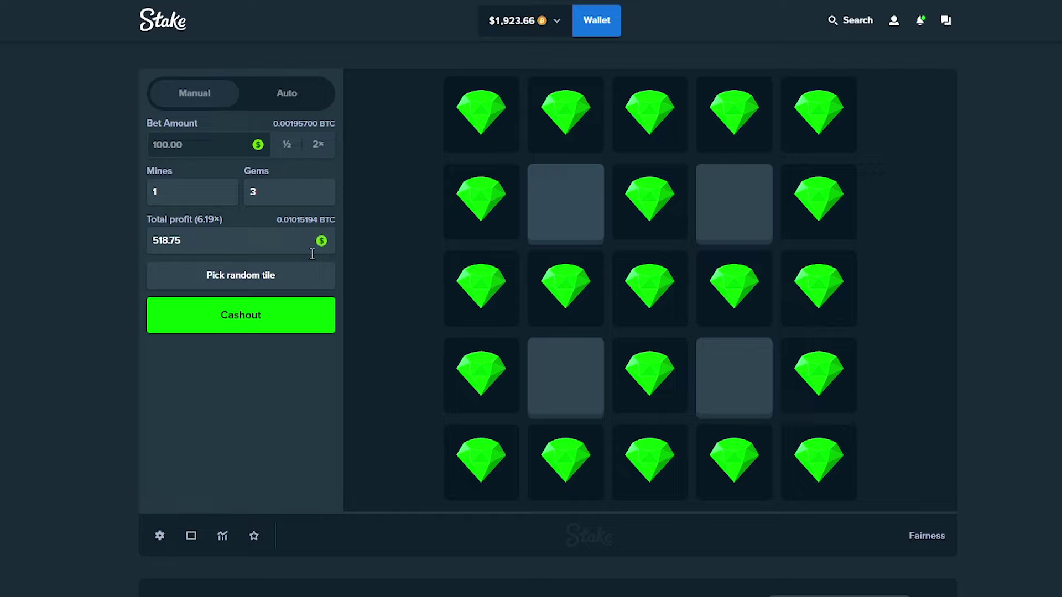
pyautogui.click(546, 227)
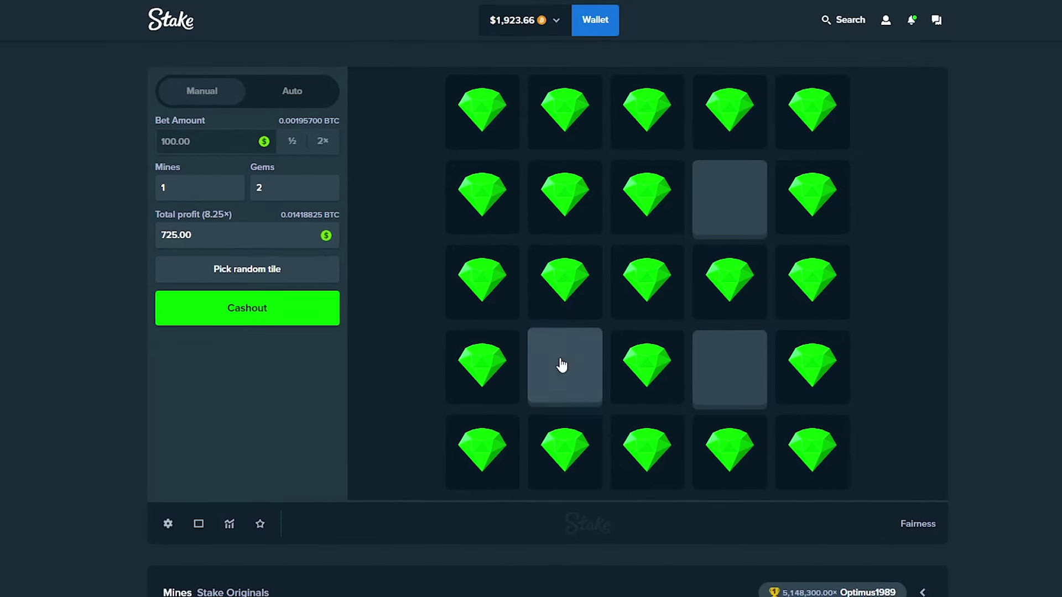
pyautogui.click(559, 364)
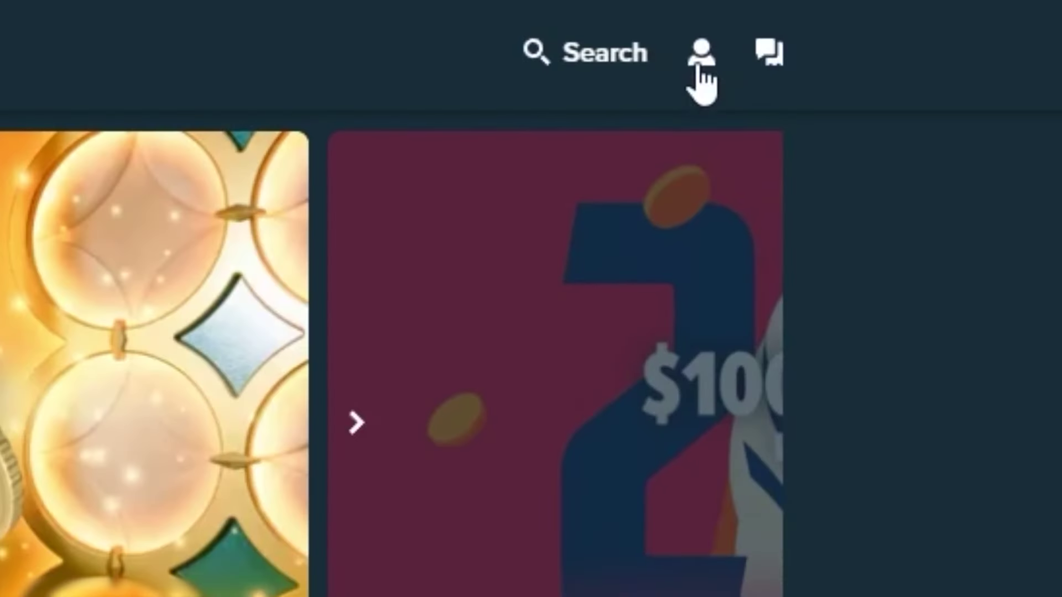
# Open account Settings from the profile menu and view VIP rakeback
pyautogui.click(853, 16)
pyautogui.click(850, 201)
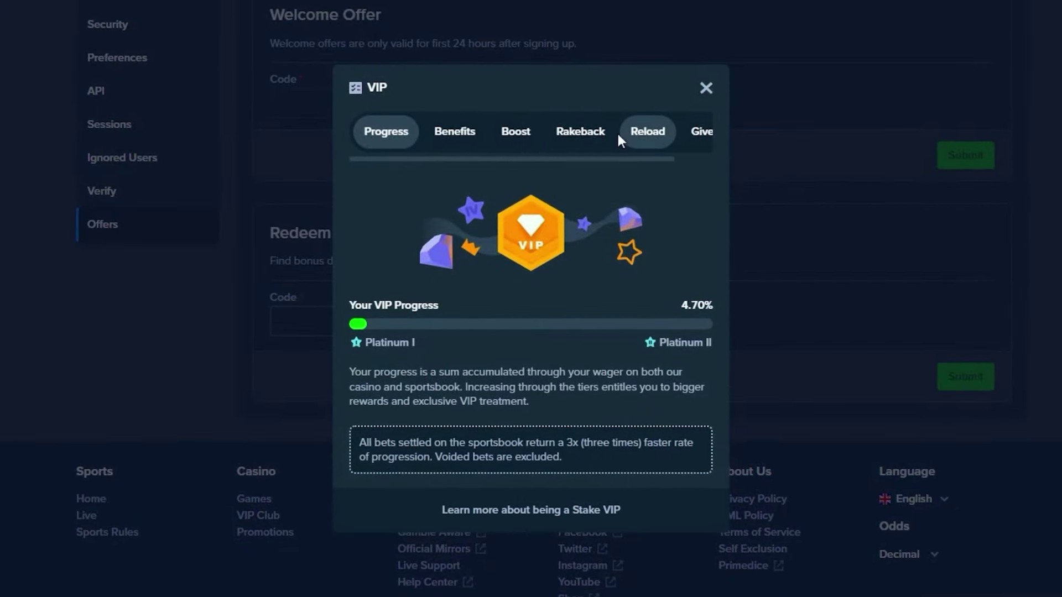
pyautogui.click(610, 133)
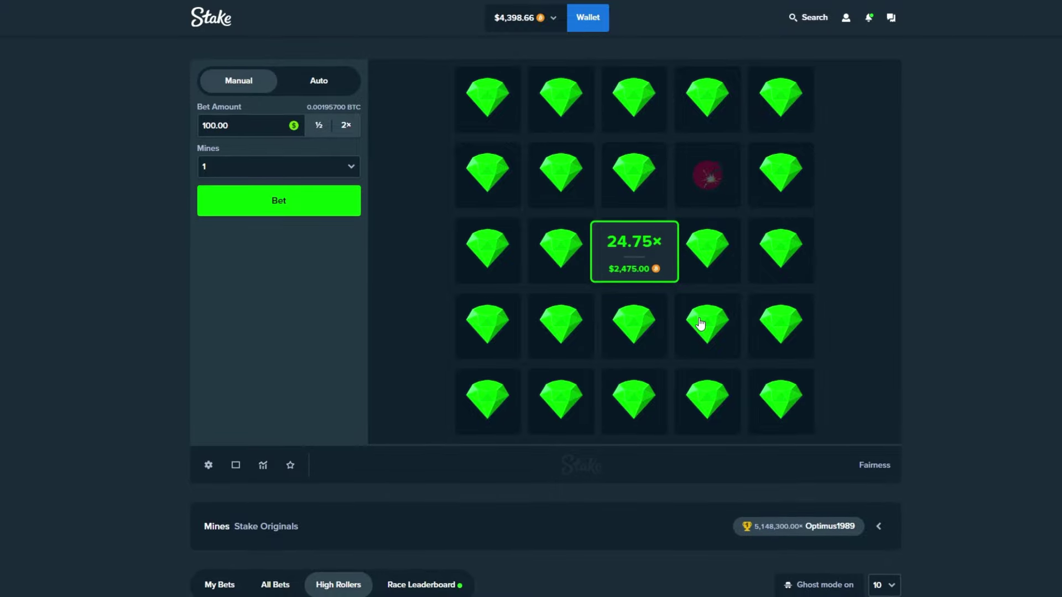
pyautogui.click(257, 469)
pyautogui.click(1054, 191)
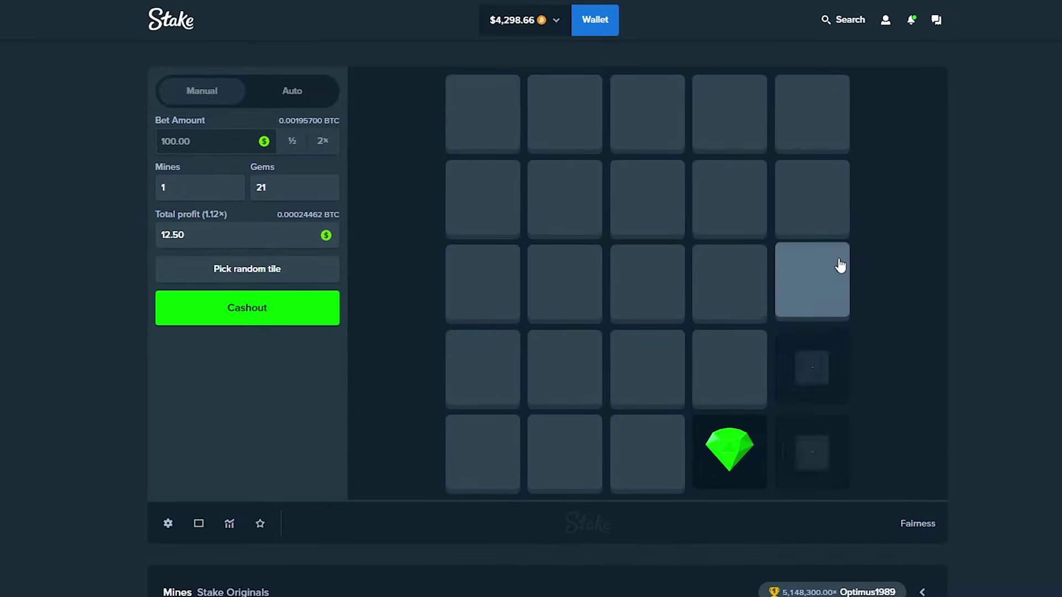
# Reveal gems along the top row, left column and bottom row
pyautogui.click(734, 131)
pyautogui.click(660, 114)
pyautogui.click(564, 114)
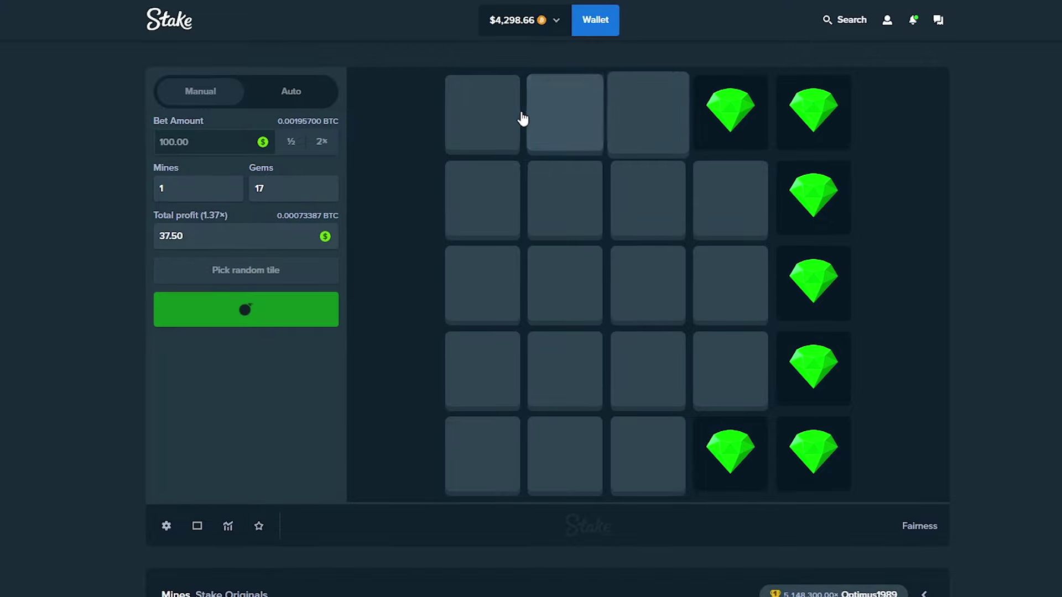
pyautogui.click(485, 115)
pyautogui.click(490, 293)
pyautogui.click(491, 373)
pyautogui.click(498, 465)
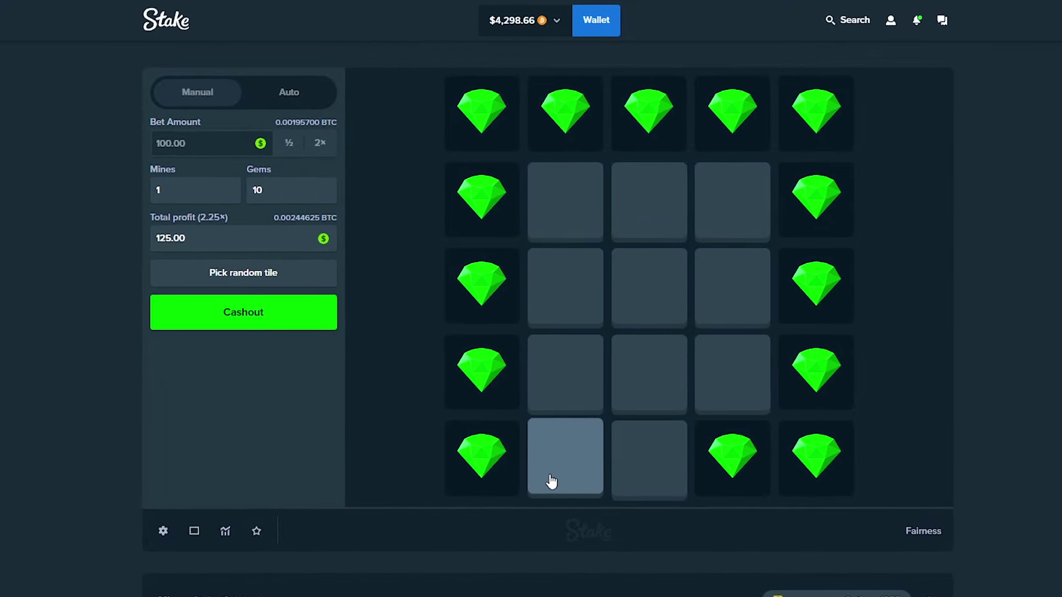
pyautogui.click(559, 482)
pyautogui.click(624, 476)
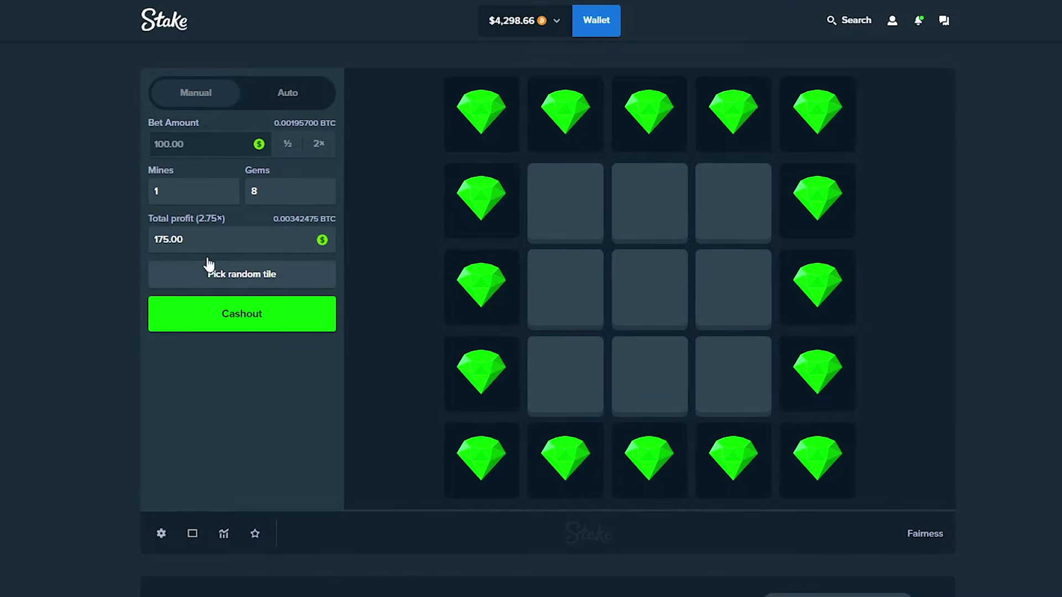
# Reveal inner tiles until the mine hits at 6.19x, then bet $100 again
pyautogui.click(624, 265)
pyautogui.click(722, 365)
pyautogui.click(572, 208)
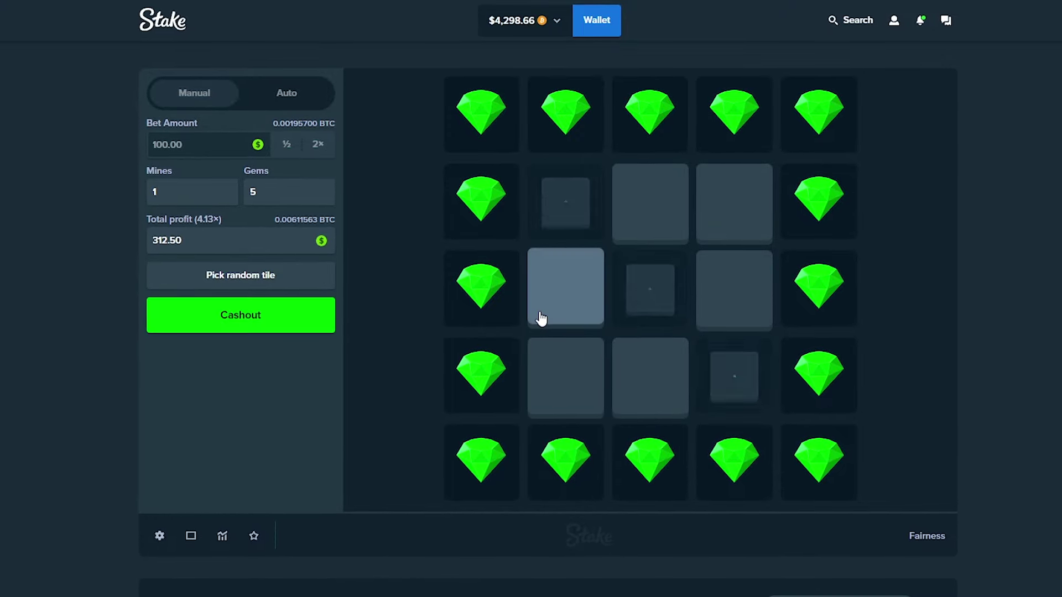
pyautogui.click(585, 356)
pyautogui.click(730, 207)
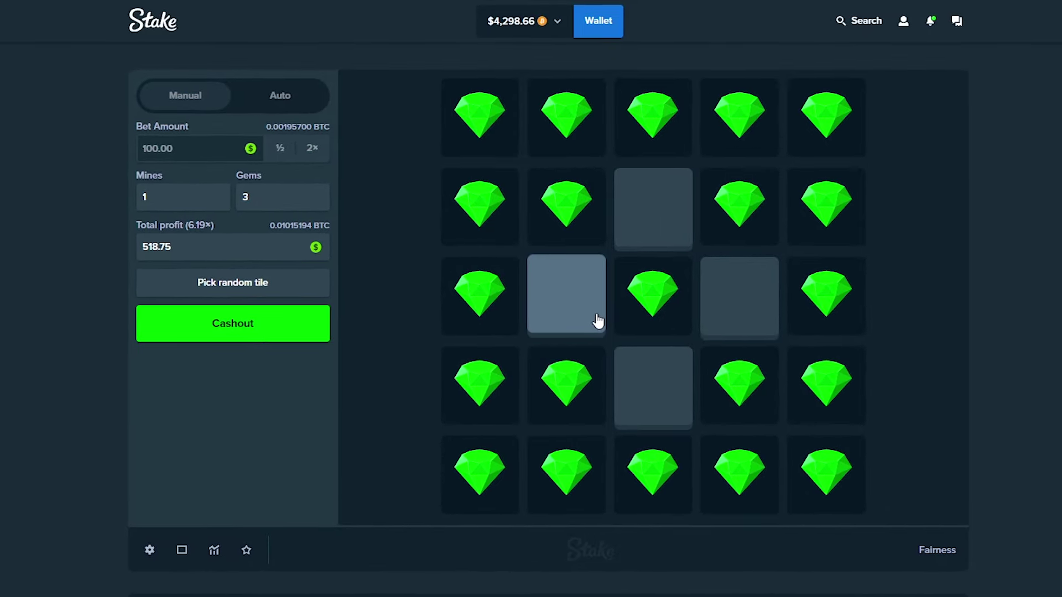
pyautogui.click(656, 303)
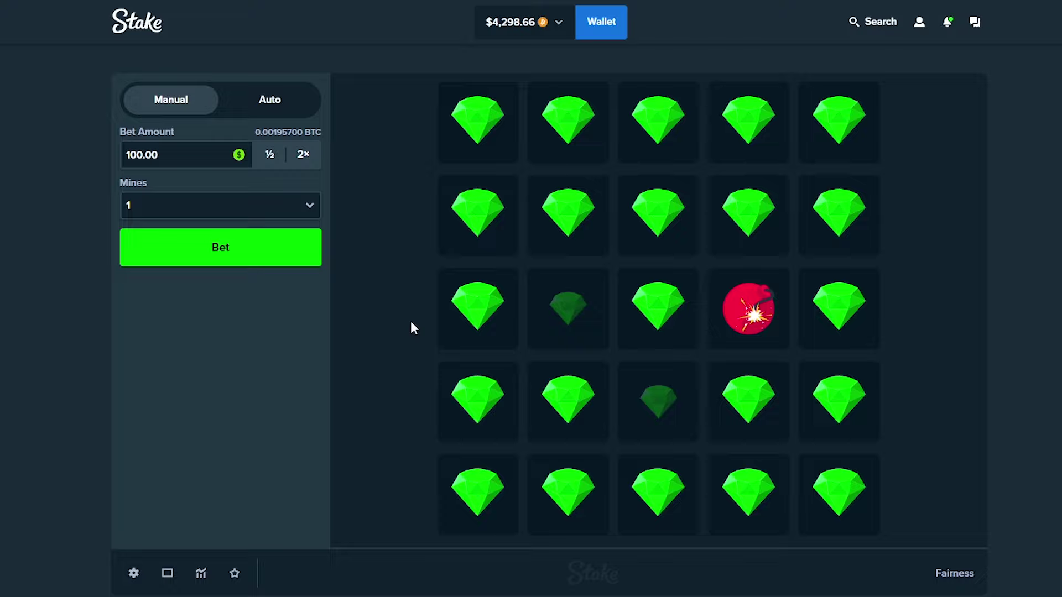
pyautogui.click(188, 253)
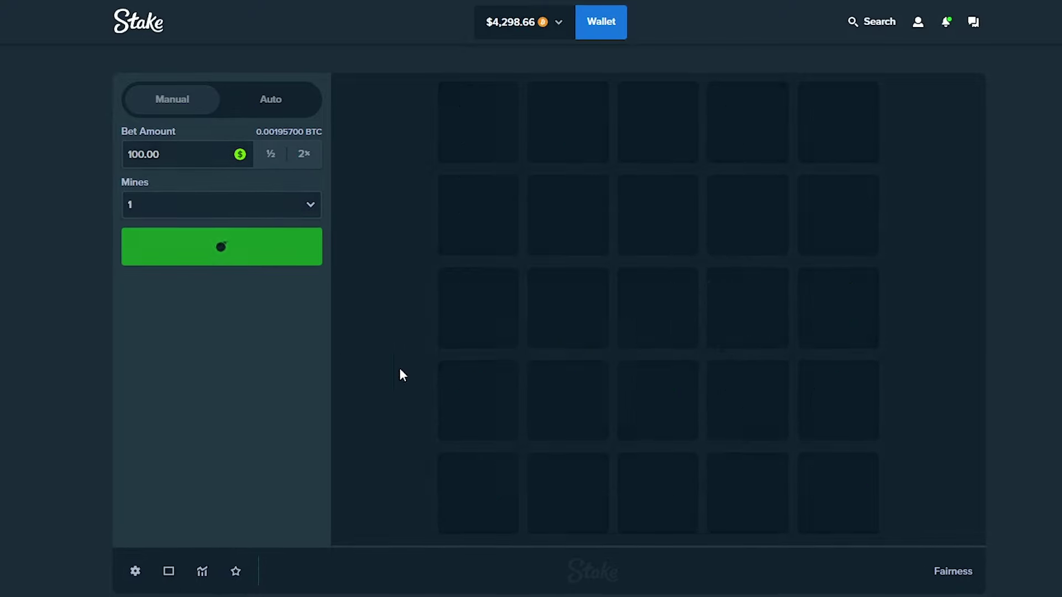
# Play a $100 one-mine Mines round, revealing nine gems before hitting the mine
pyautogui.click(666, 239)
pyautogui.click(656, 394)
pyautogui.click(655, 303)
pyautogui.click(568, 303)
pyautogui.click(745, 303)
pyautogui.click(655, 211)
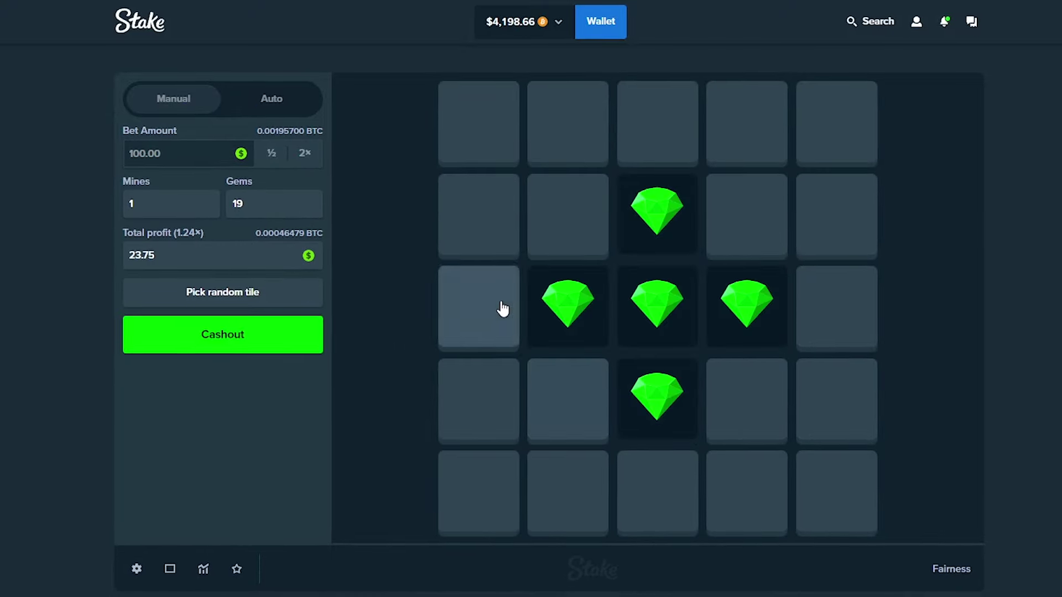
pyautogui.click(479, 303)
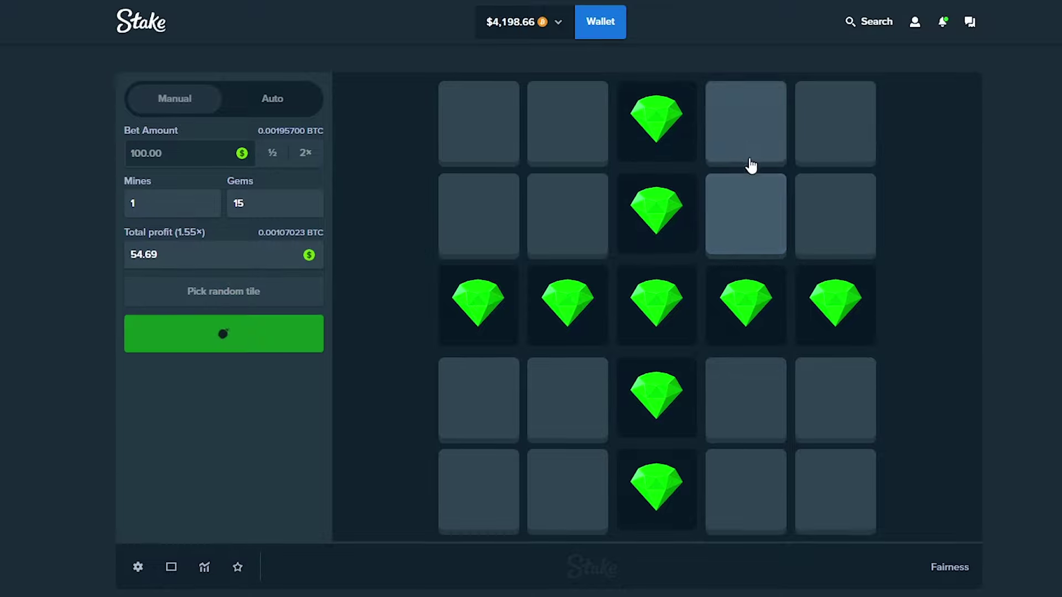
pyautogui.click(834, 120)
pyautogui.click(745, 120)
pyautogui.click(746, 212)
pyautogui.click(834, 212)
# Play two more $100 Mines rounds, each lost on the mine after five gems
pyautogui.click(212, 266)
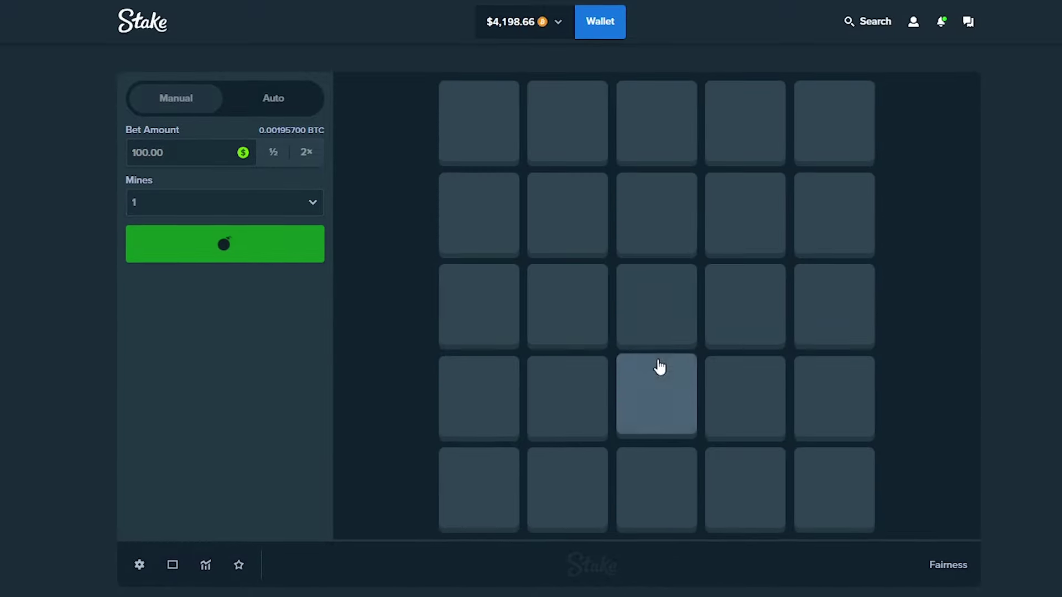
pyautogui.click(656, 394)
pyautogui.click(655, 303)
pyautogui.click(664, 224)
pyautogui.click(567, 303)
pyautogui.click(745, 302)
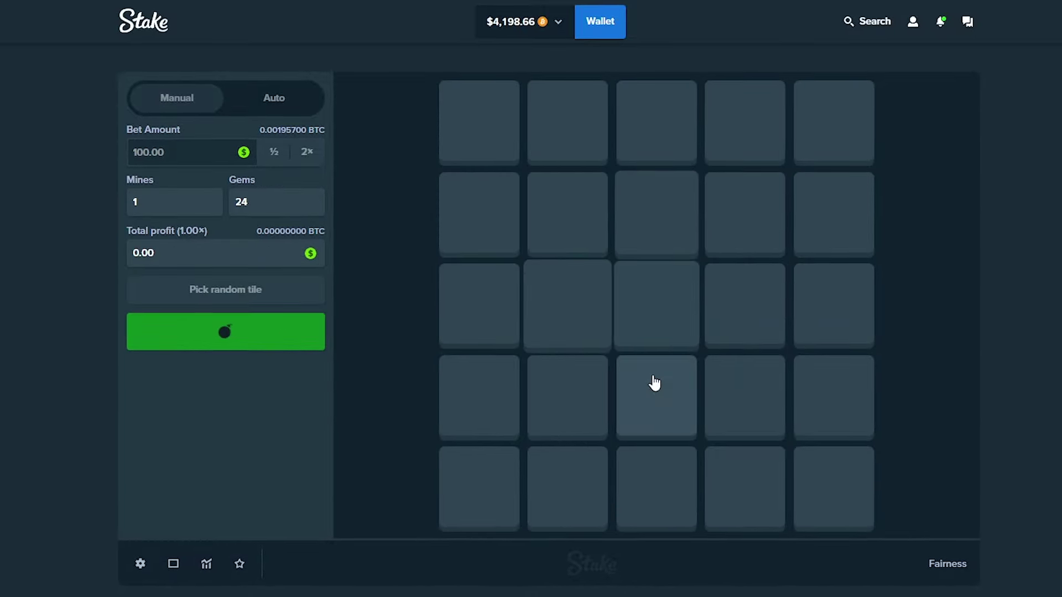
pyautogui.click(513, 382)
pyautogui.click(227, 245)
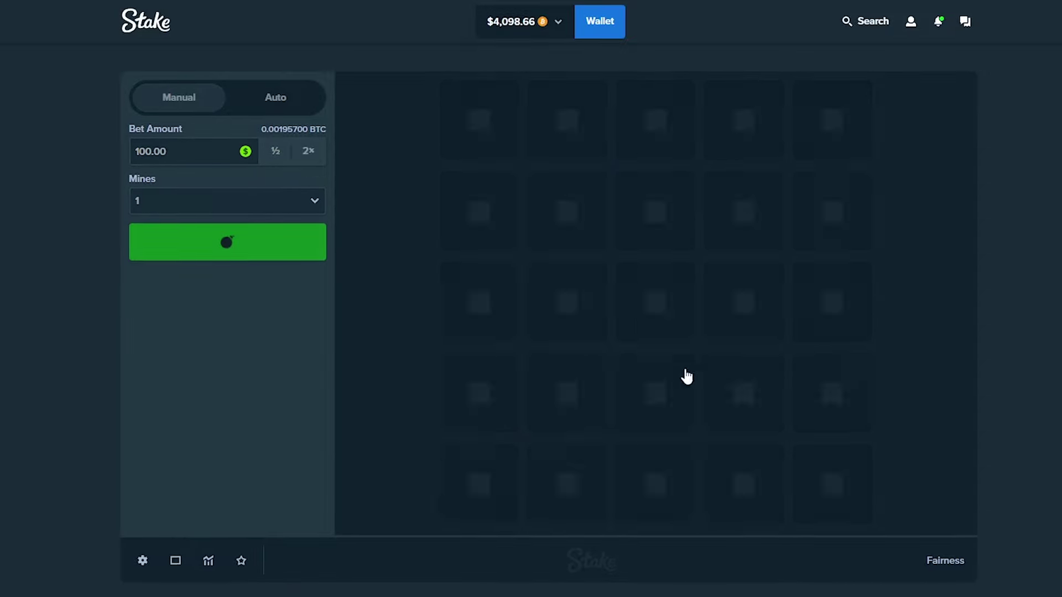
pyautogui.click(655, 212)
pyautogui.click(655, 302)
pyautogui.click(678, 381)
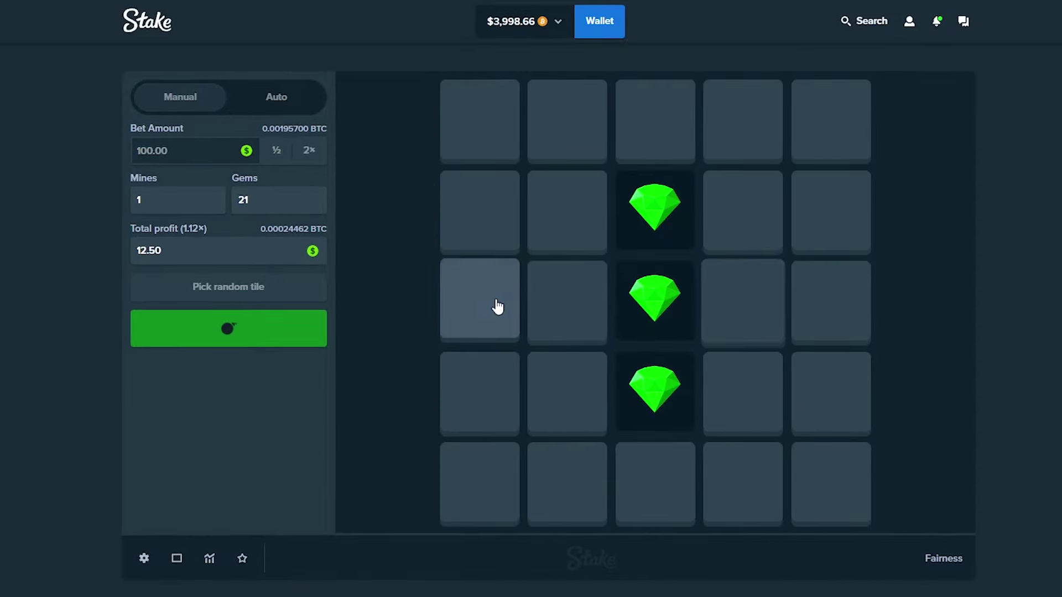
pyautogui.click(496, 308)
pyautogui.click(456, 218)
pyautogui.click(479, 120)
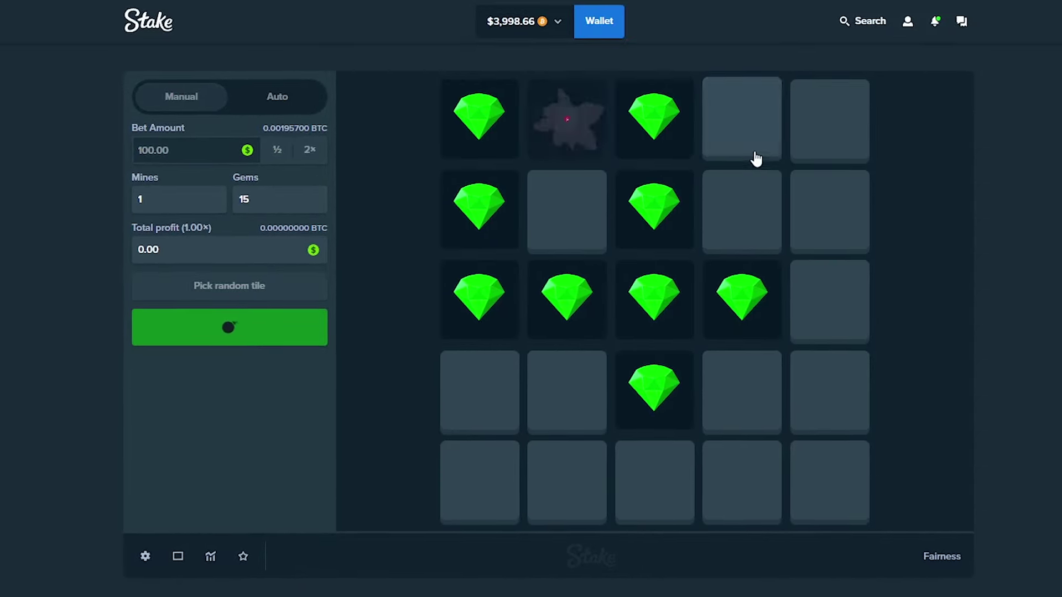
# Lose a $100 round after twelve gems, then lose another on the first tile
pyautogui.click(249, 244)
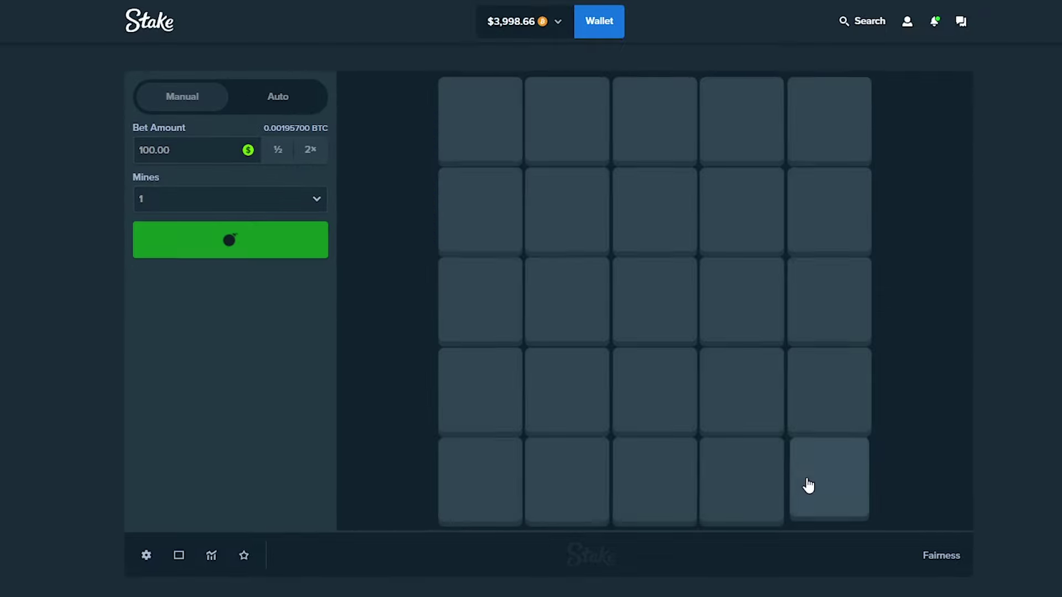
pyautogui.click(656, 492)
pyautogui.click(569, 497)
pyautogui.click(479, 479)
pyautogui.click(465, 410)
pyautogui.click(498, 307)
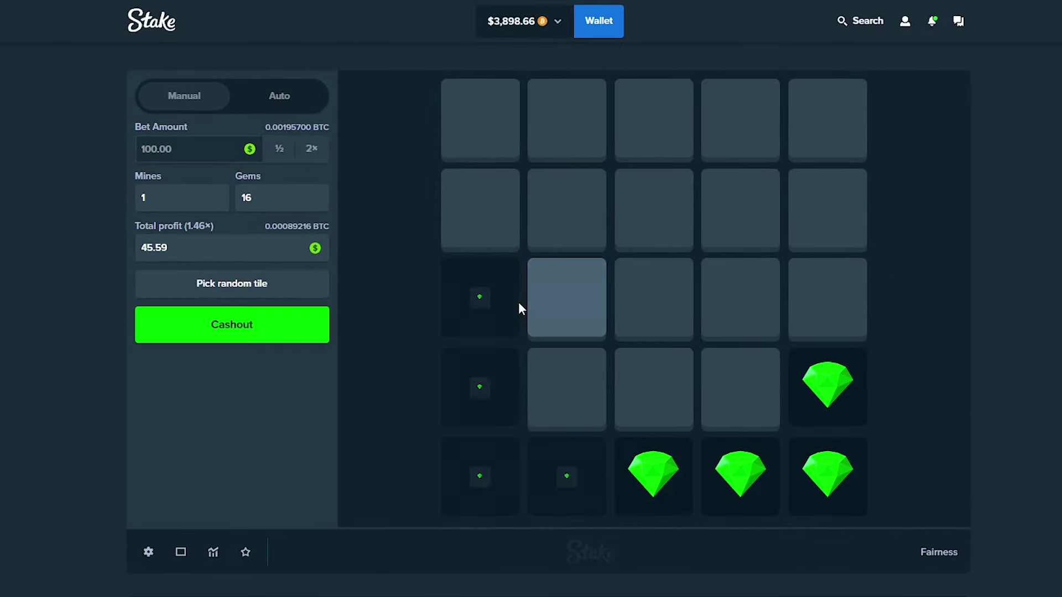
pyautogui.click(481, 207)
pyautogui.click(498, 116)
pyautogui.click(567, 117)
pyautogui.click(656, 112)
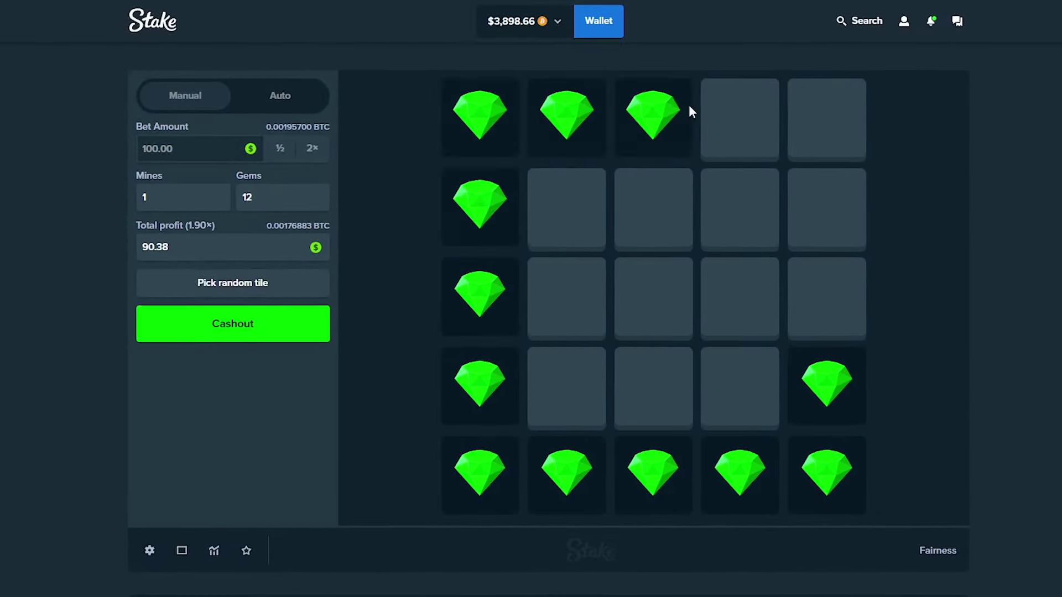
pyautogui.click(830, 215)
pyautogui.click(818, 307)
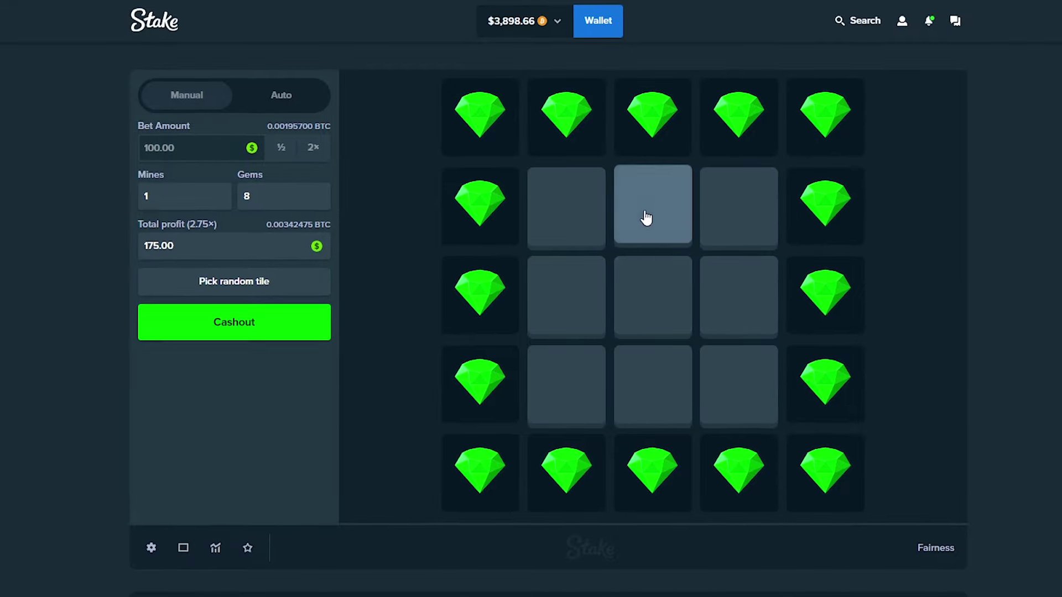
pyautogui.click(626, 215)
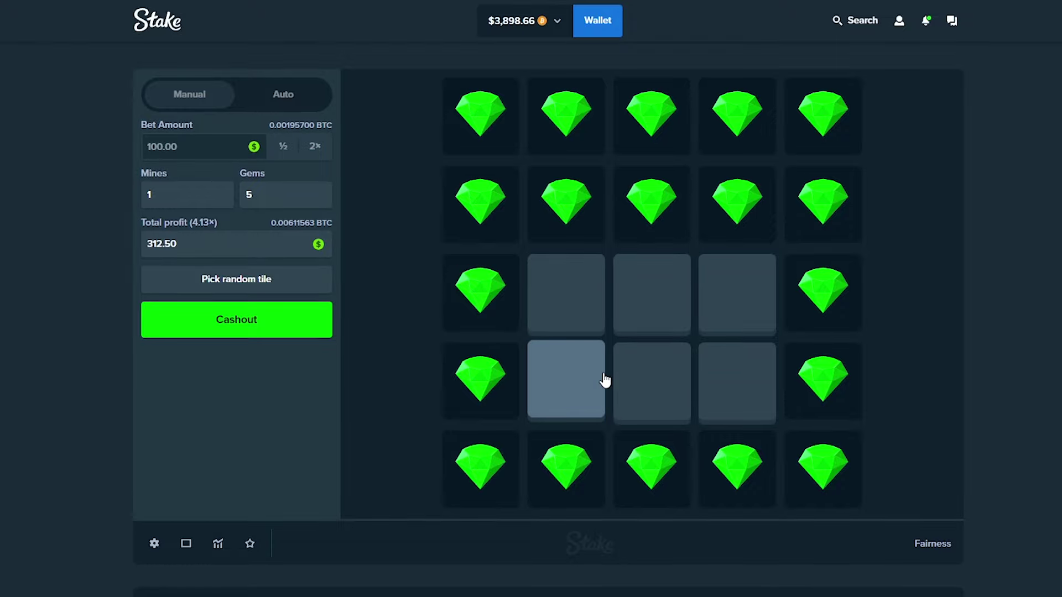
pyautogui.click(651, 378)
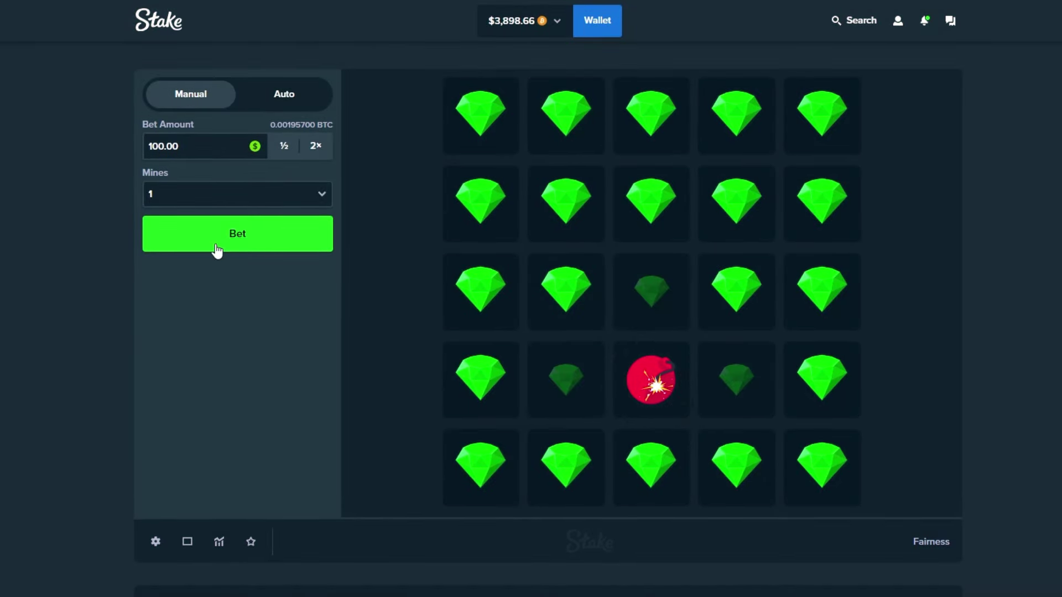
pyautogui.click(215, 249)
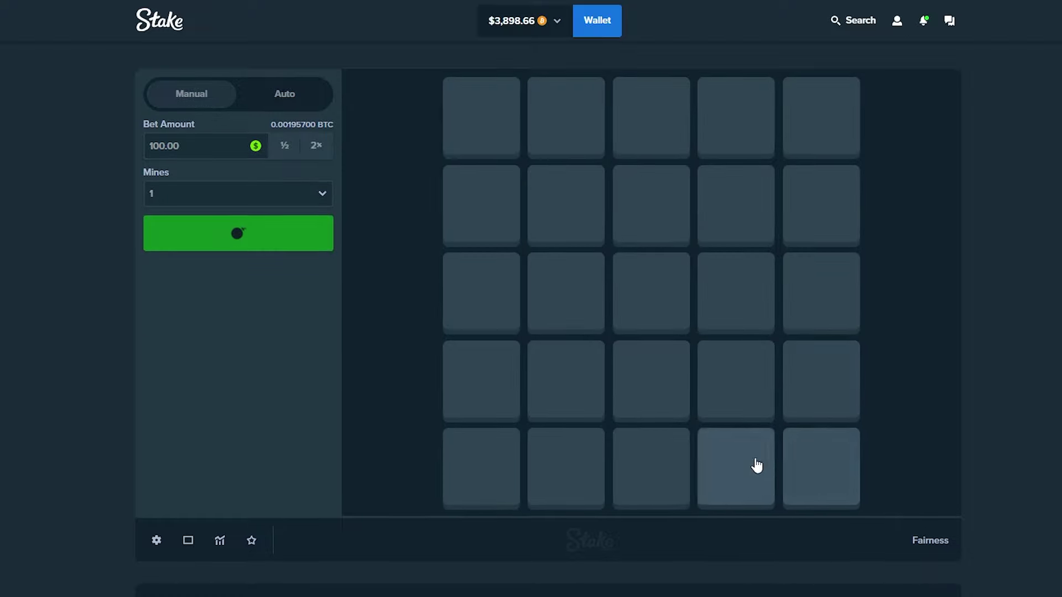
pyautogui.click(653, 134)
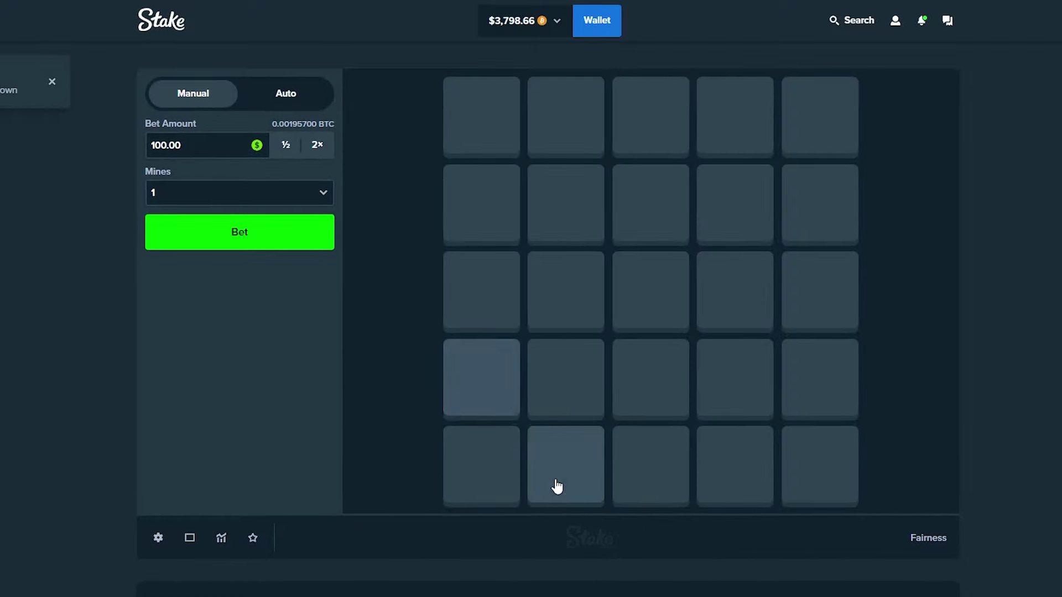
# Start another $100 Mines round and uncover eleven gems around the grid edges
pyautogui.click(235, 240)
pyautogui.click(481, 377)
pyautogui.click(470, 482)
pyautogui.click(566, 464)
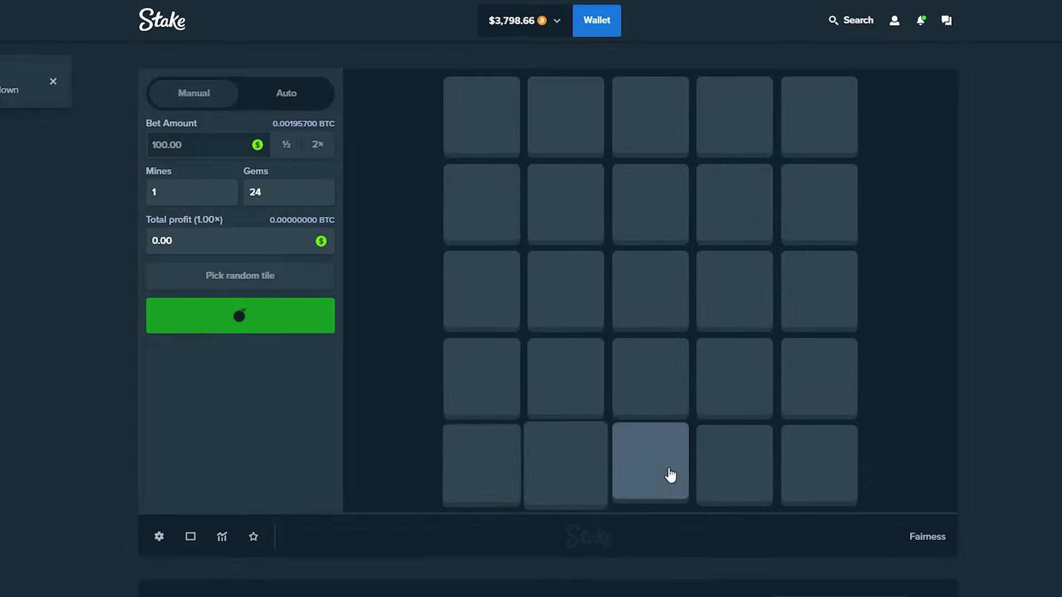
pyautogui.click(854, 300)
pyautogui.click(846, 206)
pyautogui.click(818, 116)
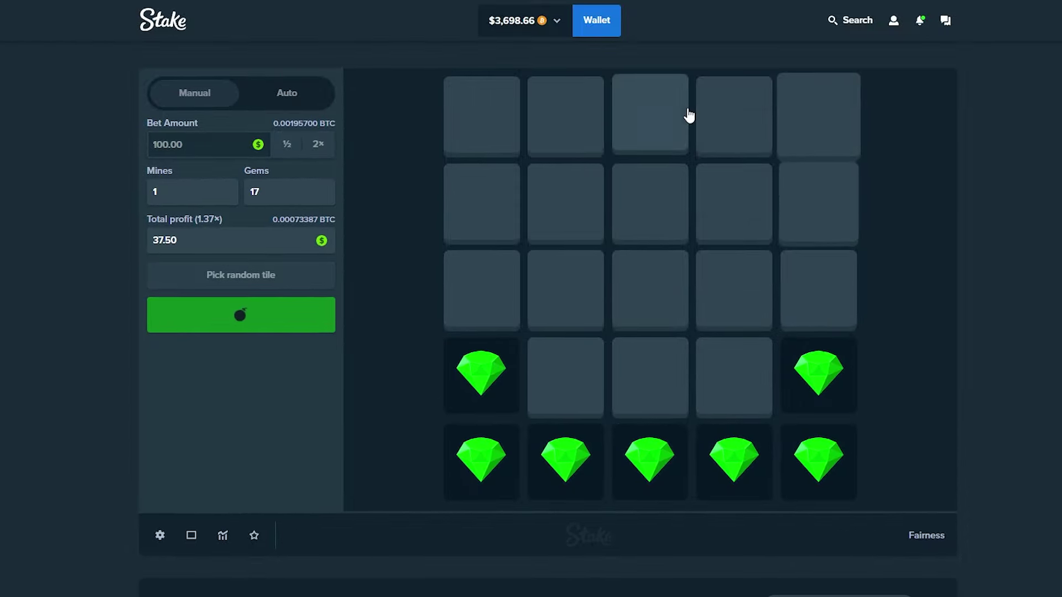
pyautogui.click(481, 289)
pyautogui.click(482, 202)
pyautogui.click(482, 116)
pyautogui.click(565, 117)
pyautogui.click(649, 116)
# Reveal more gems until the mine hits at 4.95x, then begin a new $100 round
pyautogui.click(733, 125)
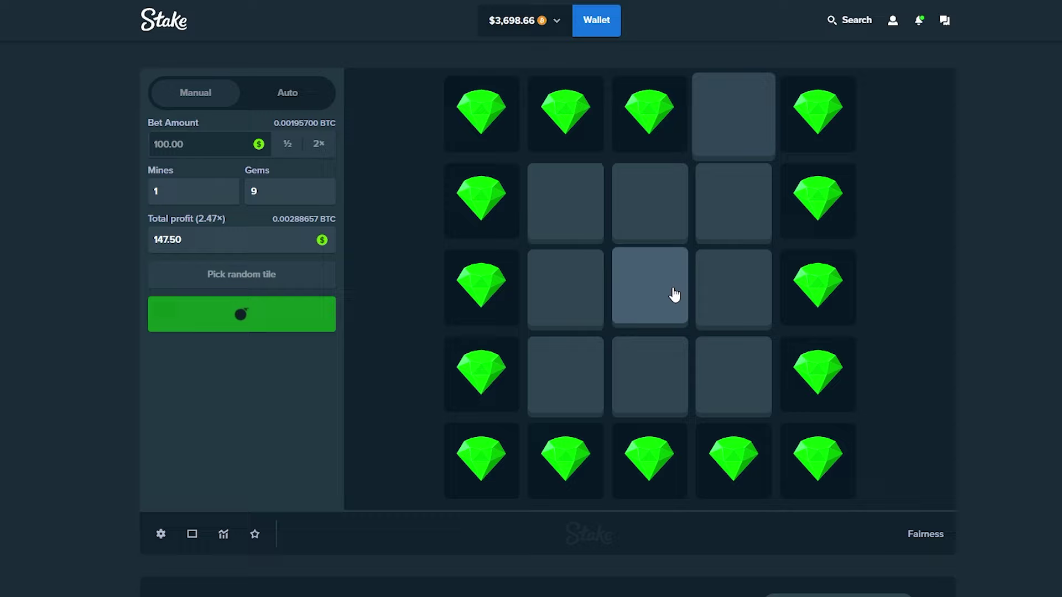
pyautogui.click(571, 212)
pyautogui.click(649, 204)
pyautogui.click(733, 207)
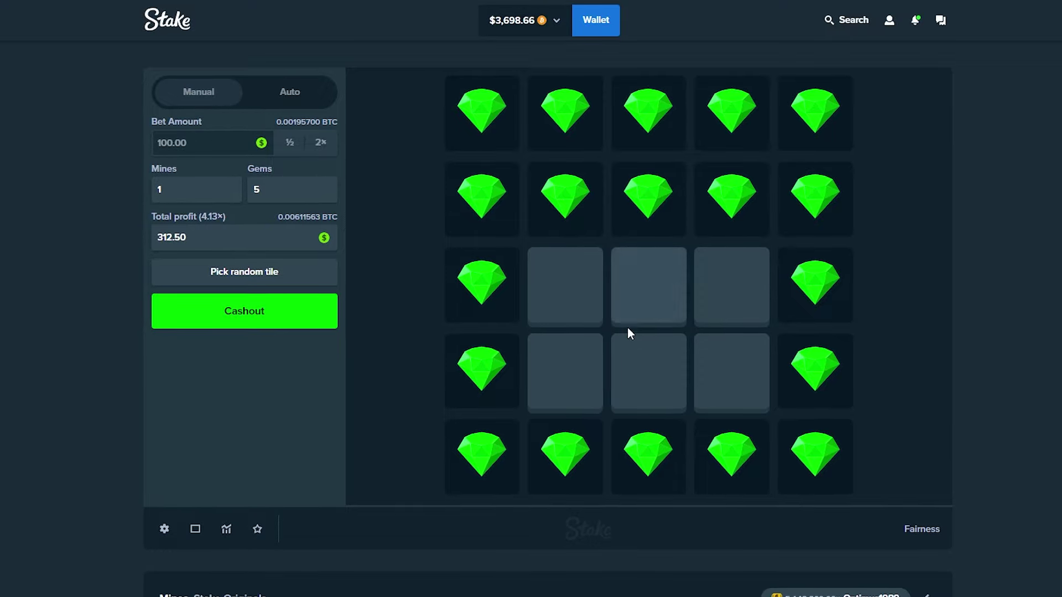
pyautogui.click(704, 369)
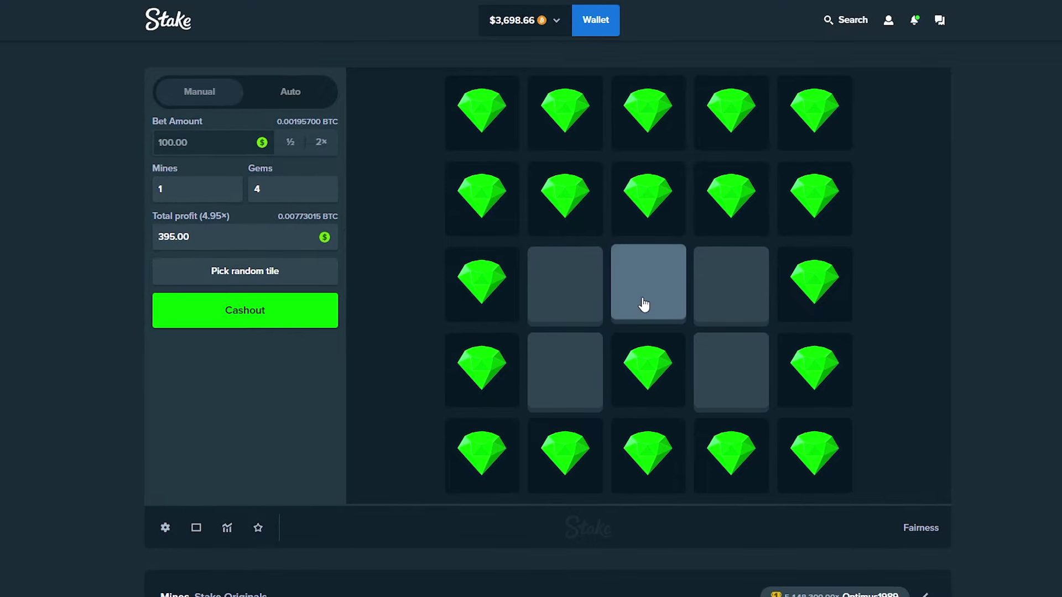
pyautogui.click(726, 319)
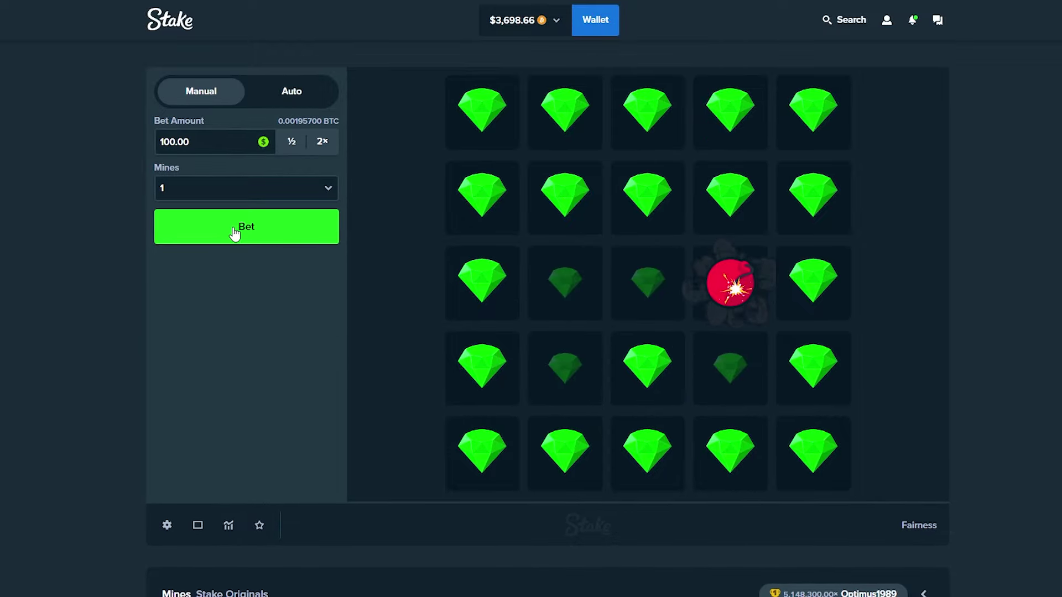
pyautogui.click(234, 230)
# End the current round on the mine, then lose another $100 round after eight gems
pyautogui.click(648, 452)
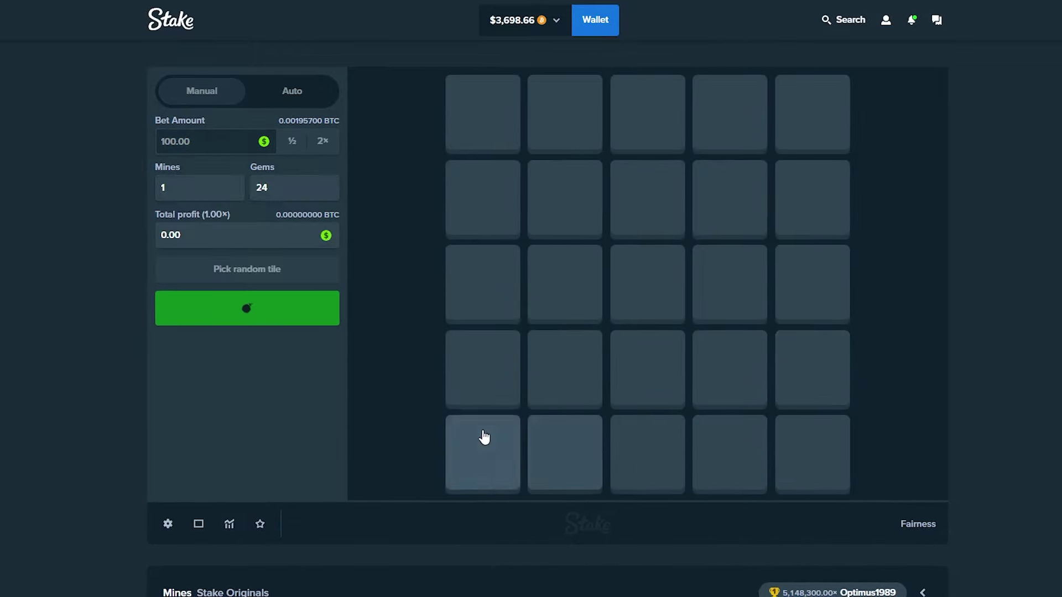
pyautogui.click(481, 438)
pyautogui.click(262, 236)
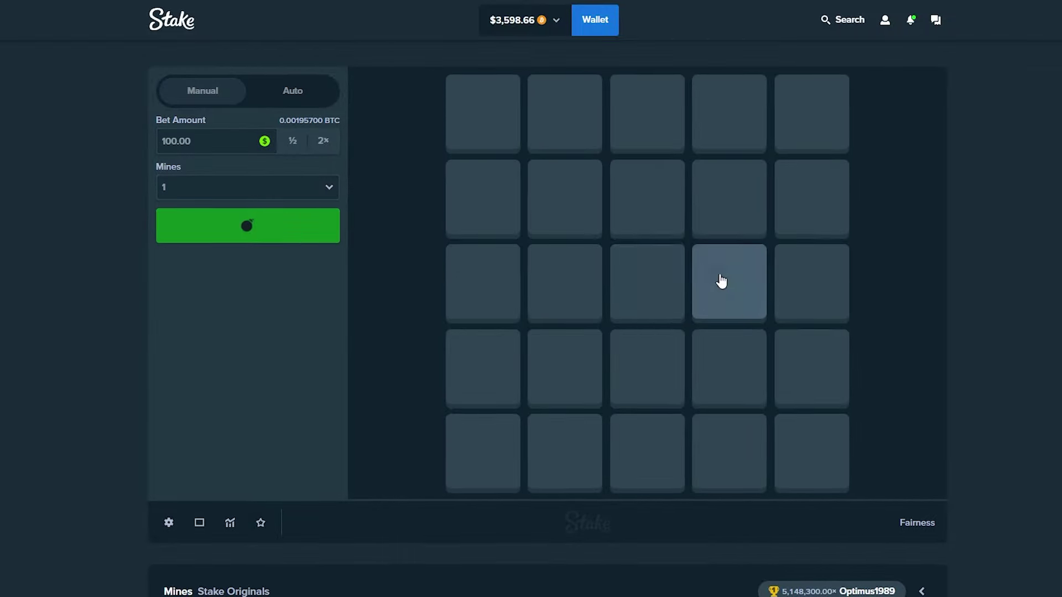
pyautogui.click(579, 285)
pyautogui.click(645, 276)
pyautogui.click(646, 361)
pyautogui.click(728, 276)
pyautogui.click(647, 193)
pyautogui.click(493, 277)
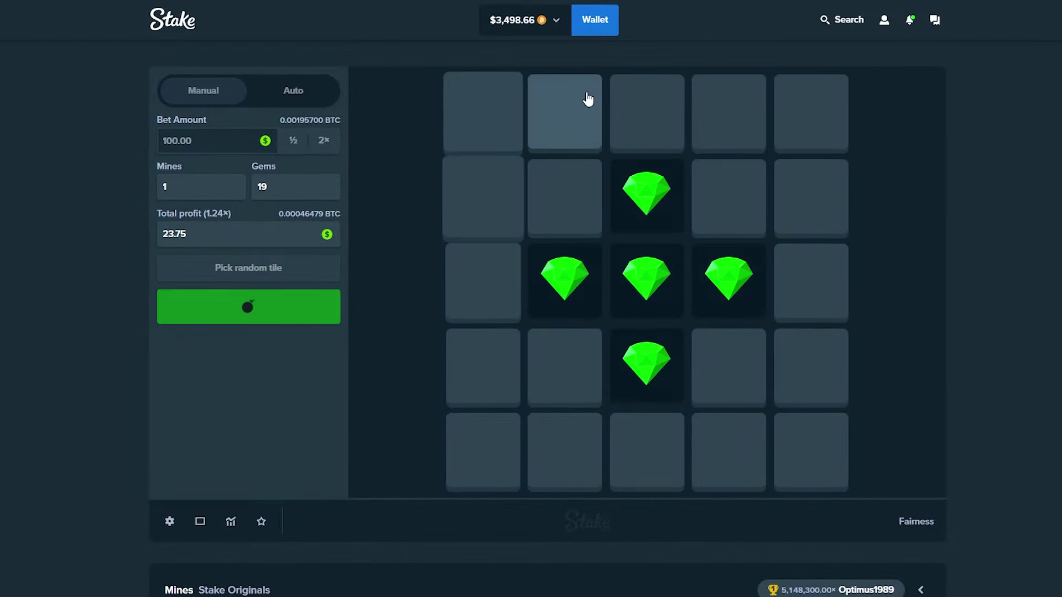
pyautogui.click(730, 120)
pyautogui.click(811, 286)
pyautogui.click(810, 197)
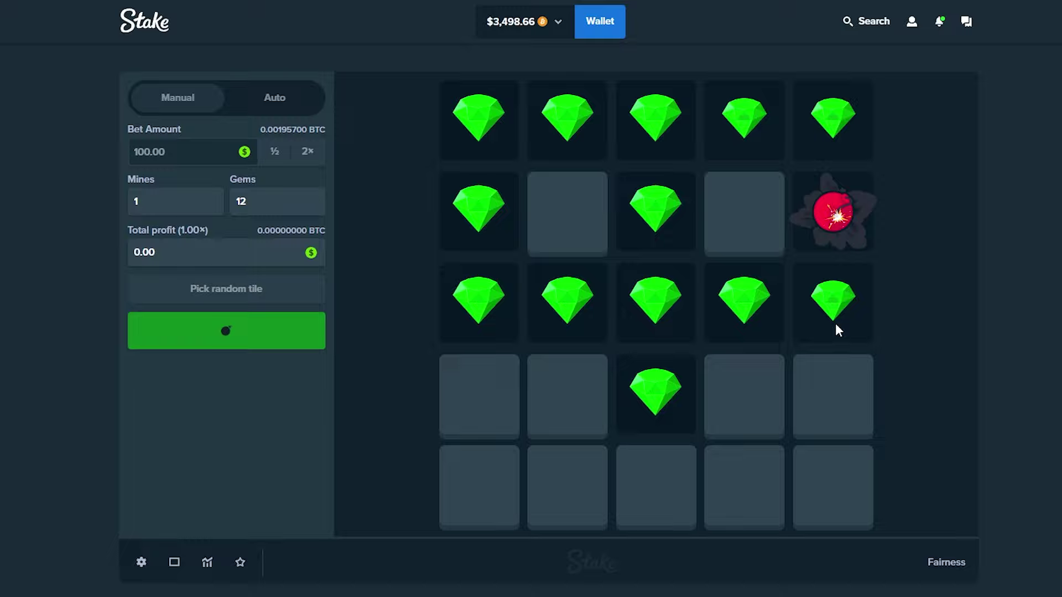
# Start a new $100 Mines round and uncover eight gems in the lower rows
pyautogui.click(248, 260)
pyautogui.click(647, 448)
pyautogui.click(565, 449)
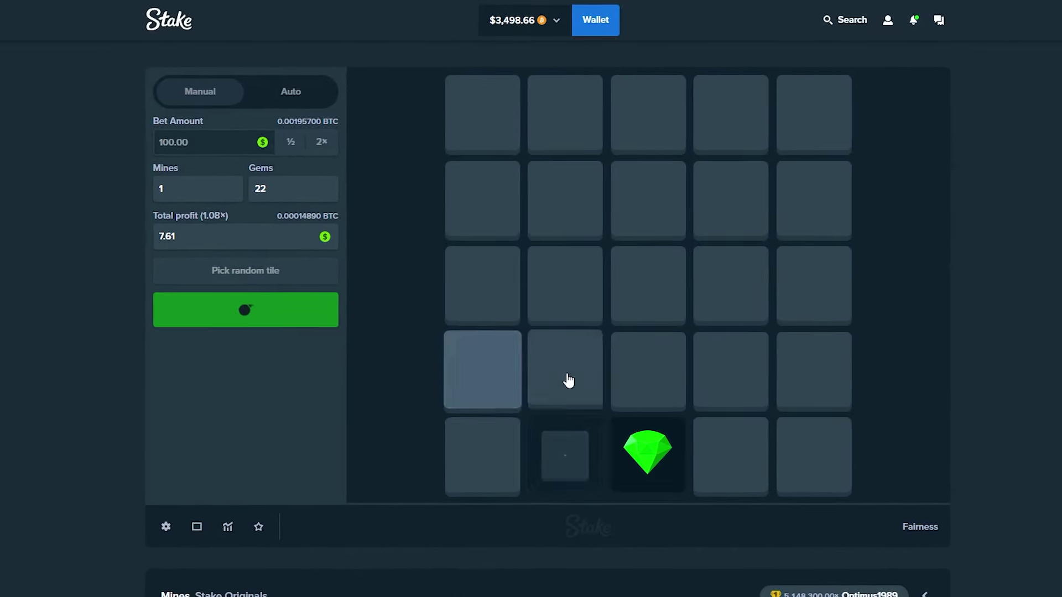
pyautogui.click(565, 368)
pyautogui.click(483, 367)
pyautogui.click(728, 453)
pyautogui.click(728, 368)
pyautogui.click(810, 453)
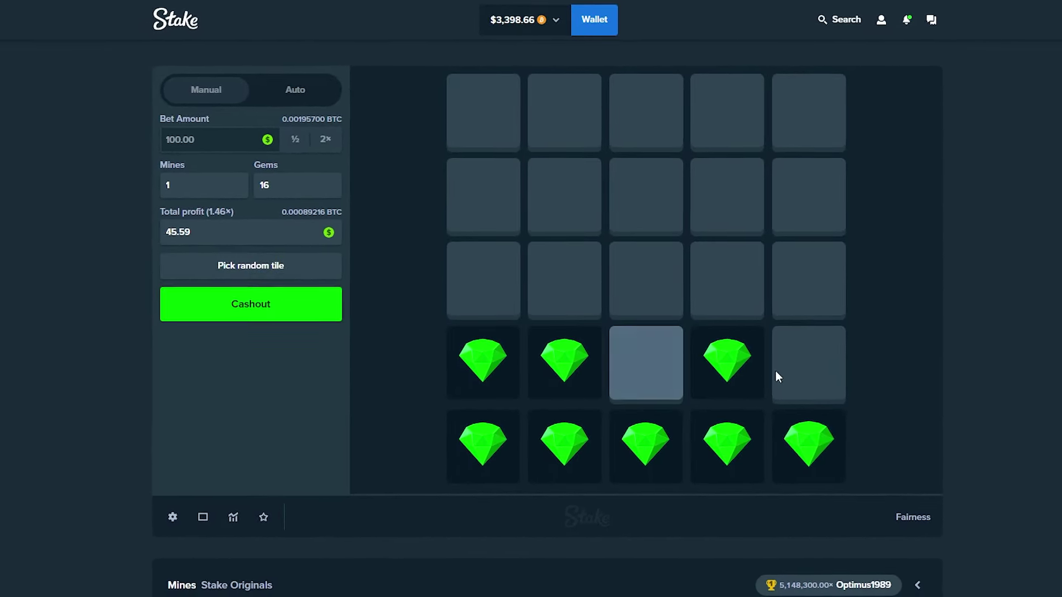
pyautogui.click(807, 365)
# Uncover the top-right and top-left gems, bringing the round to 3.09x
pyautogui.click(807, 195)
pyautogui.click(726, 195)
pyautogui.click(726, 112)
pyautogui.click(807, 112)
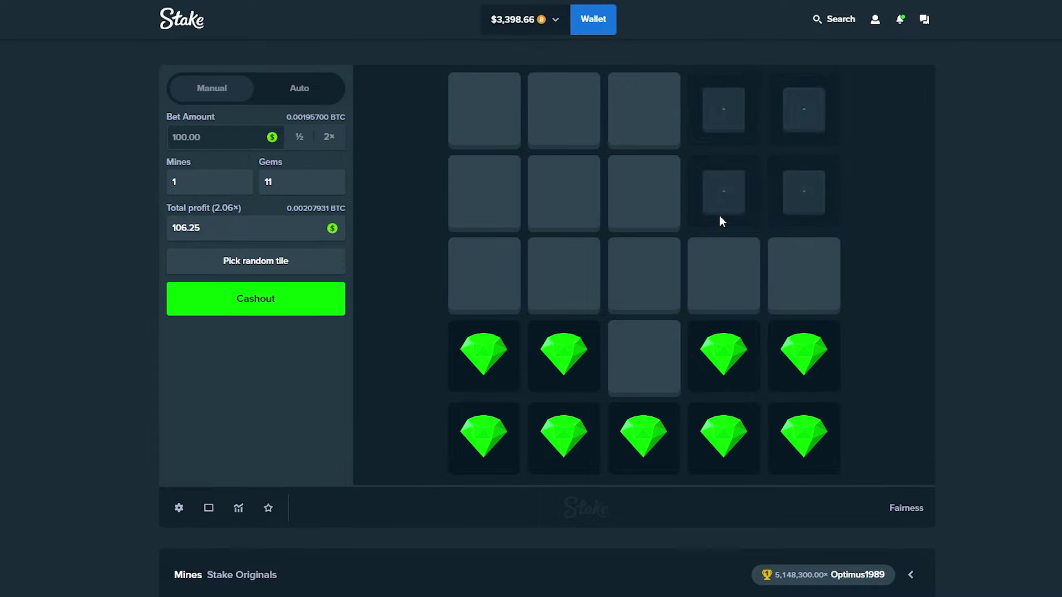
pyautogui.click(556, 143)
pyautogui.click(564, 191)
pyautogui.click(493, 204)
# Uncover the last remaining gems and cash out the 24.75× Mines win of $2,475
pyautogui.click(484, 108)
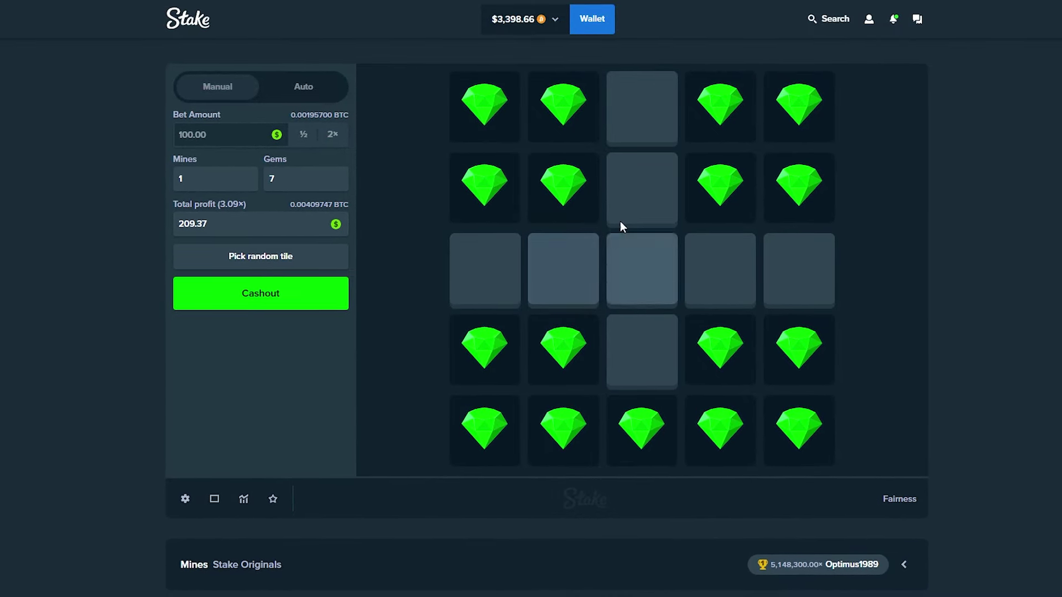
pyautogui.press('w')
pyautogui.click(733, 286)
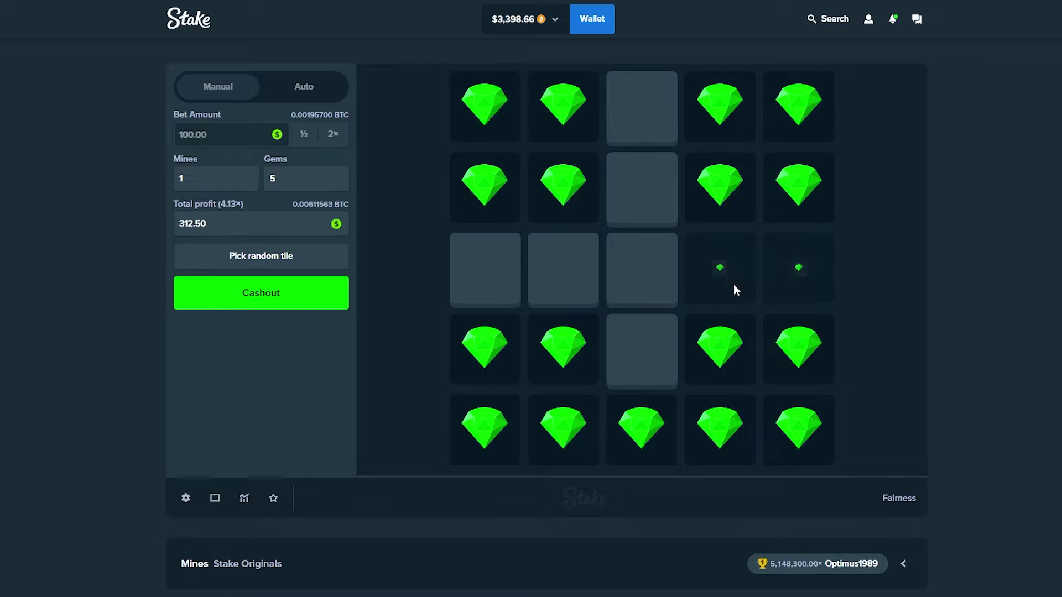
pyautogui.press('w')
pyautogui.click(516, 279)
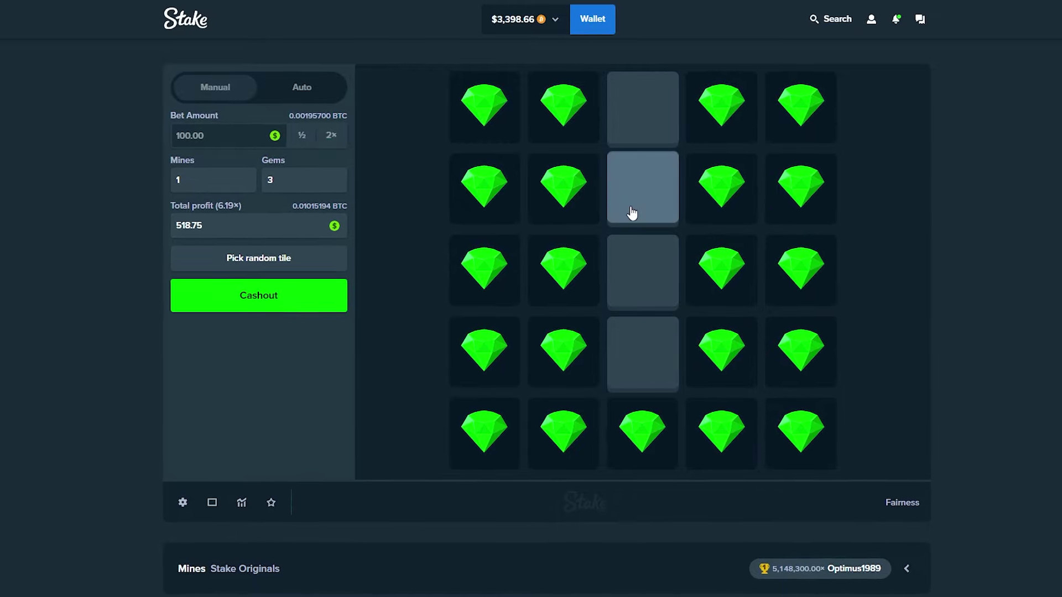
pyautogui.click(643, 355)
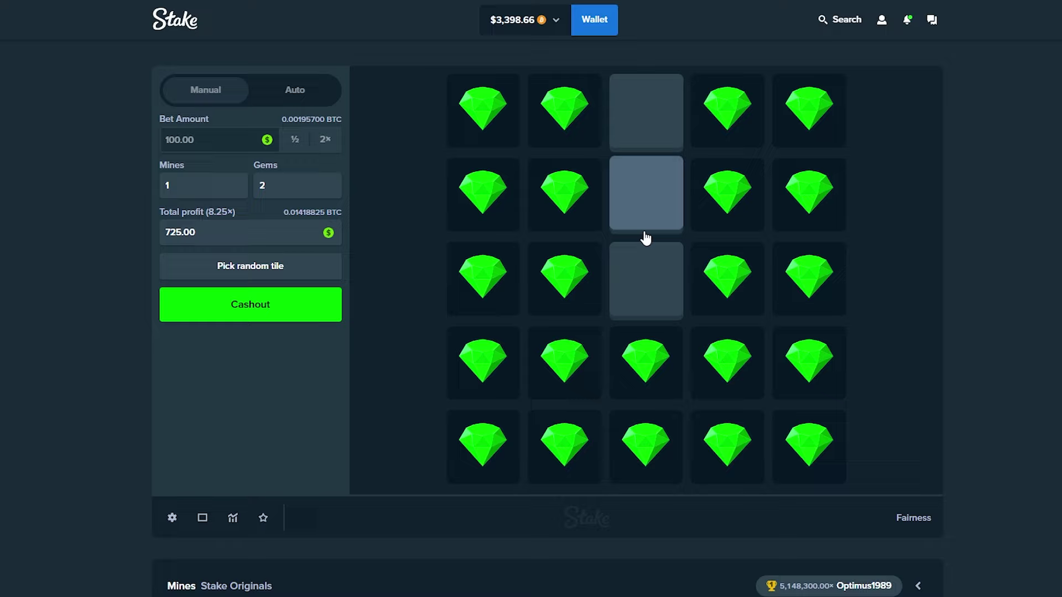
pyautogui.click(659, 199)
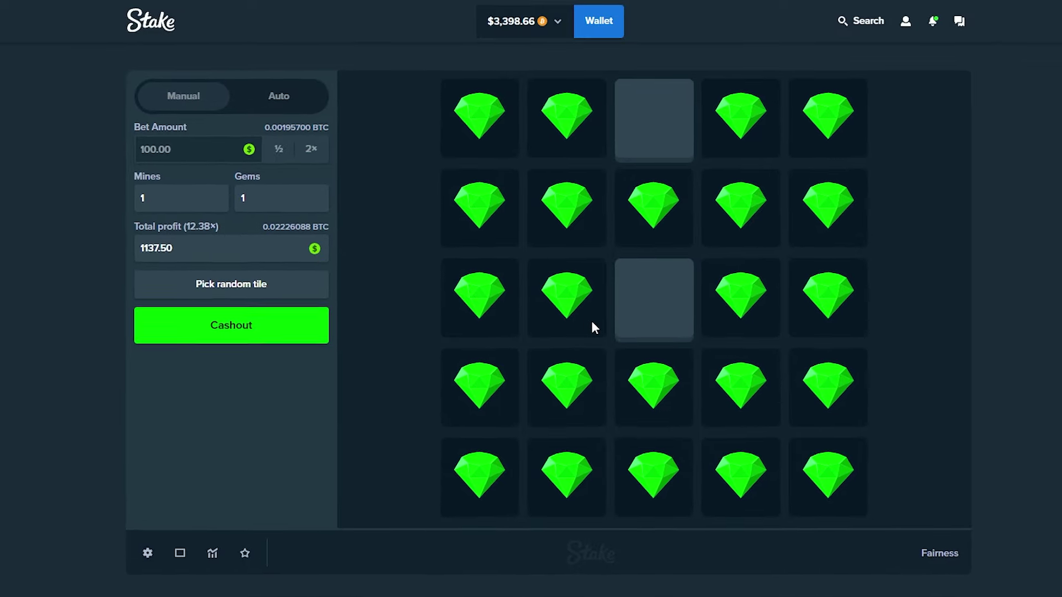
pyautogui.click(646, 320)
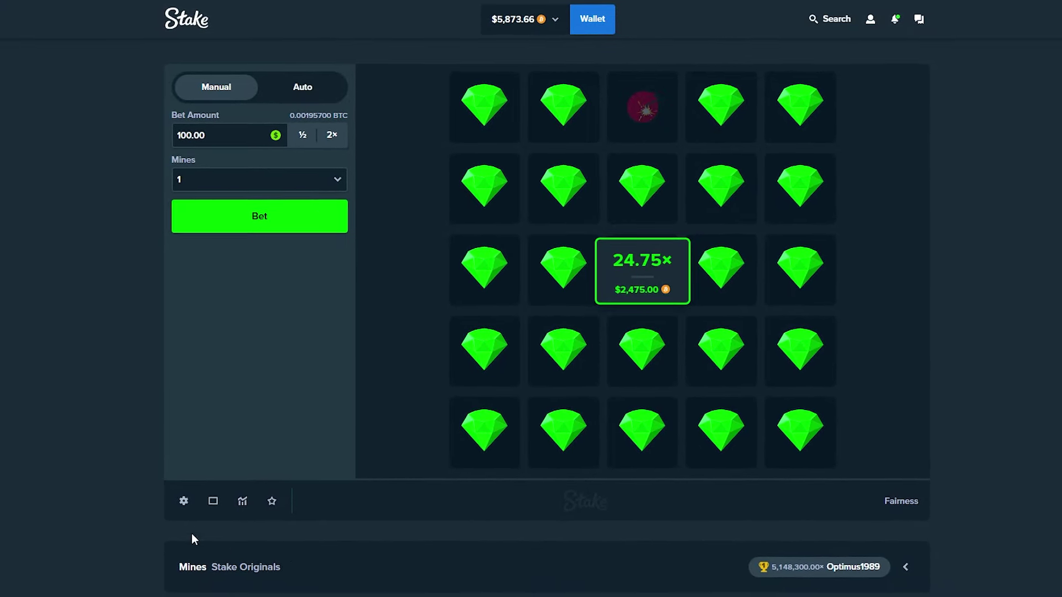
# Open Dice from Stake Originals and select its bet amount for editing
pyautogui.click(243, 499)
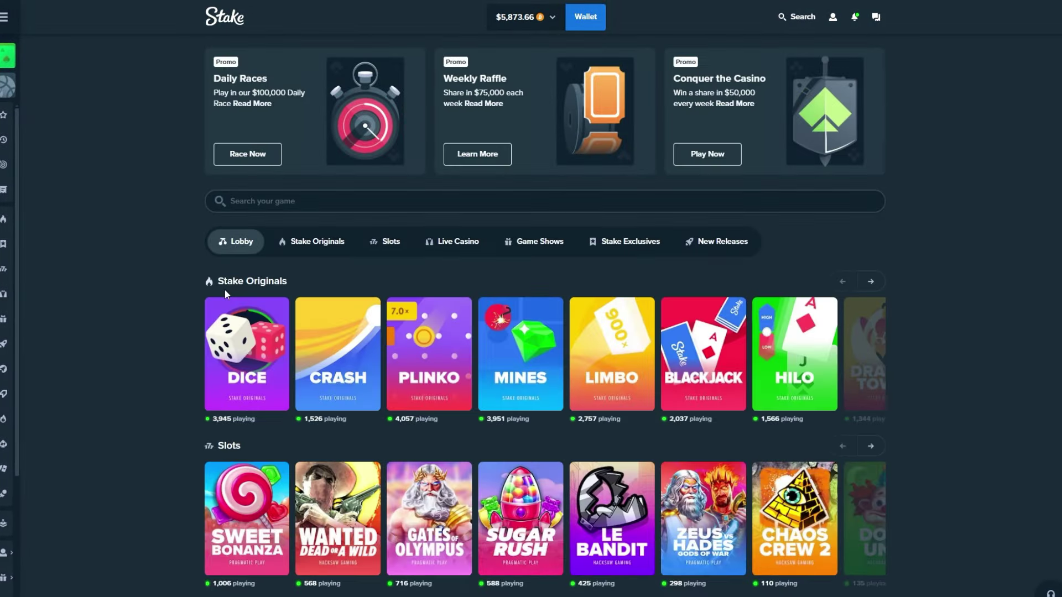
pyautogui.click(225, 290)
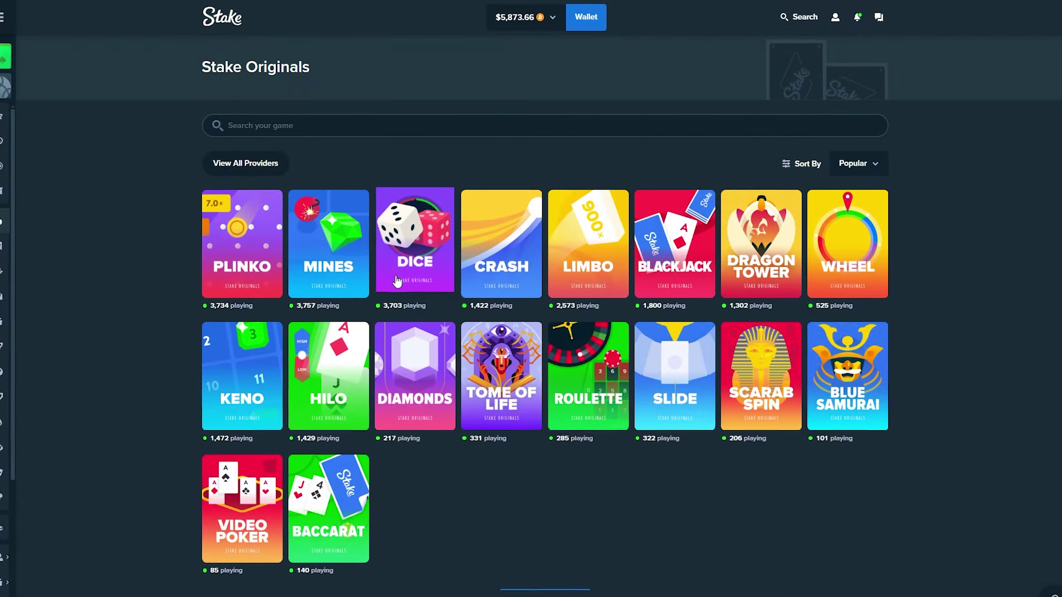
pyautogui.click(413, 236)
pyautogui.doubleClick(223, 121)
pyautogui.write('25')
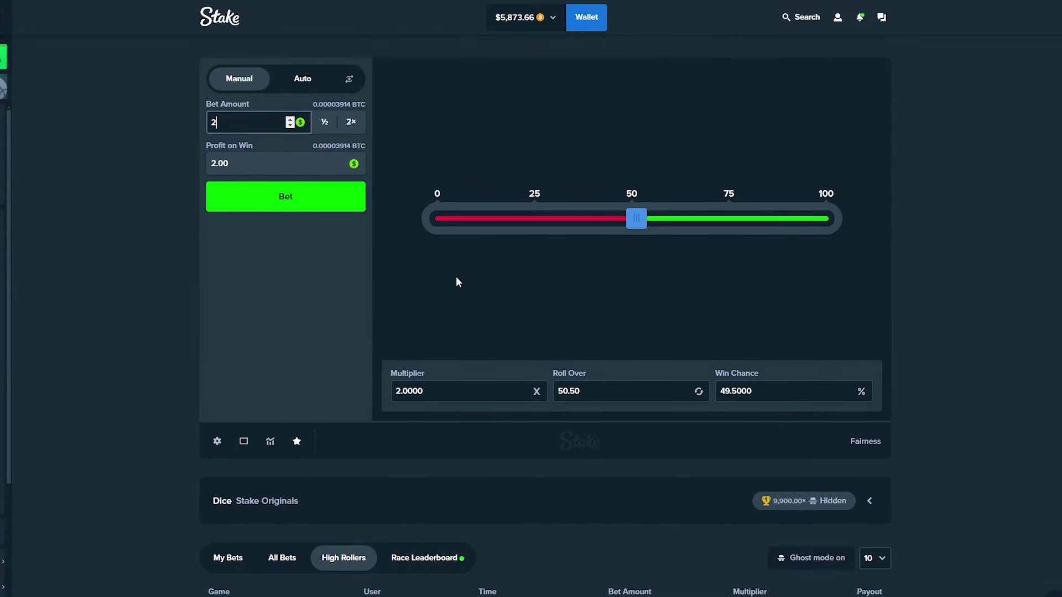
pyautogui.write('5.00')
# Set the Dice win chance to 10% and place eight $25 bets
pyautogui.doubleClick(742, 392)
pyautogui.write('10')
pyautogui.click(324, 199)
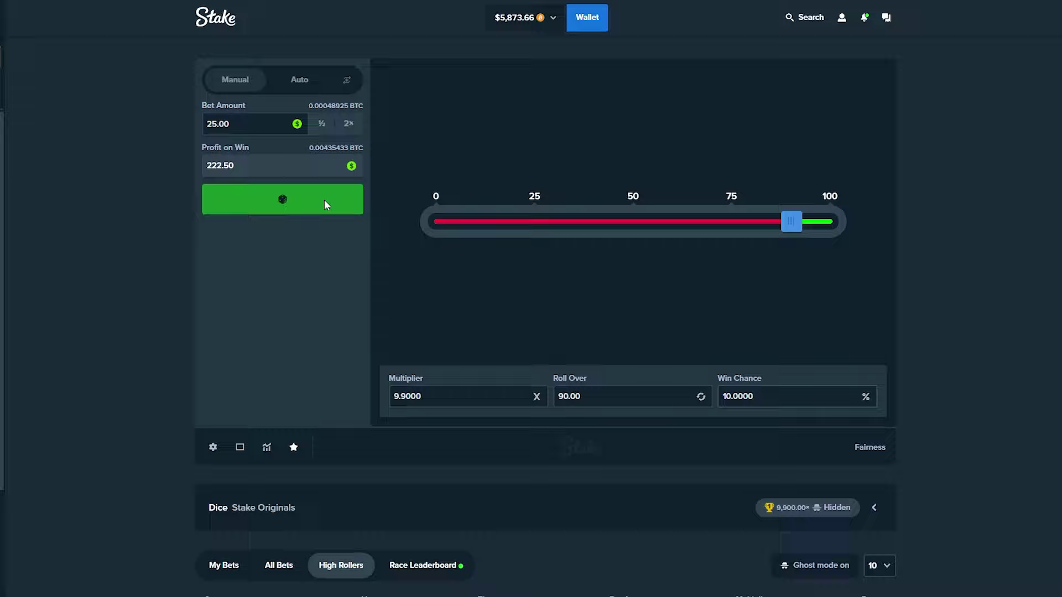
pyautogui.click(307, 223)
pyautogui.click(298, 229)
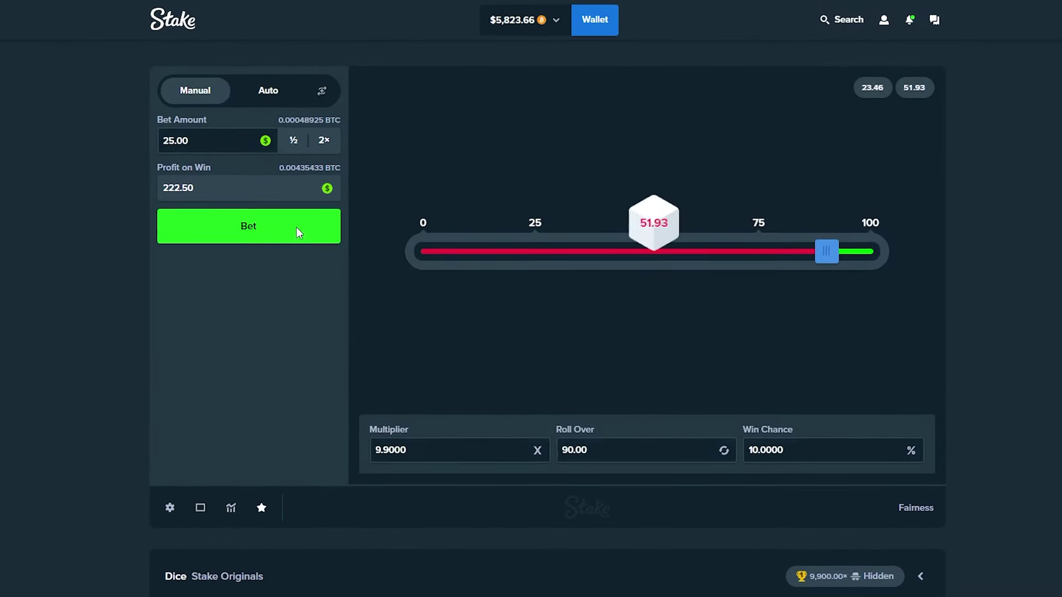
pyautogui.click(297, 234)
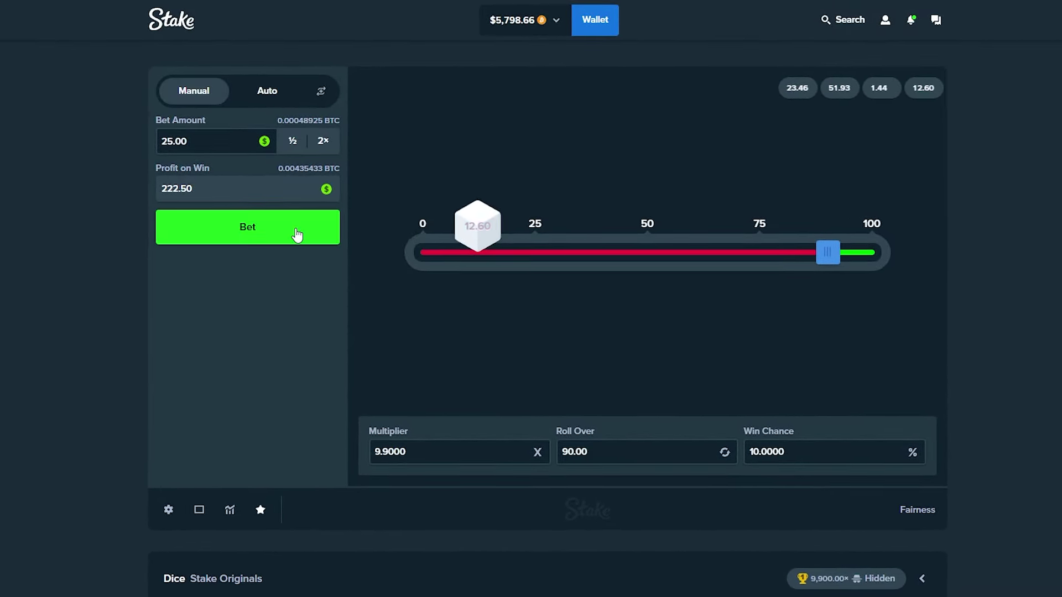
pyautogui.click(297, 235)
pyautogui.click(295, 235)
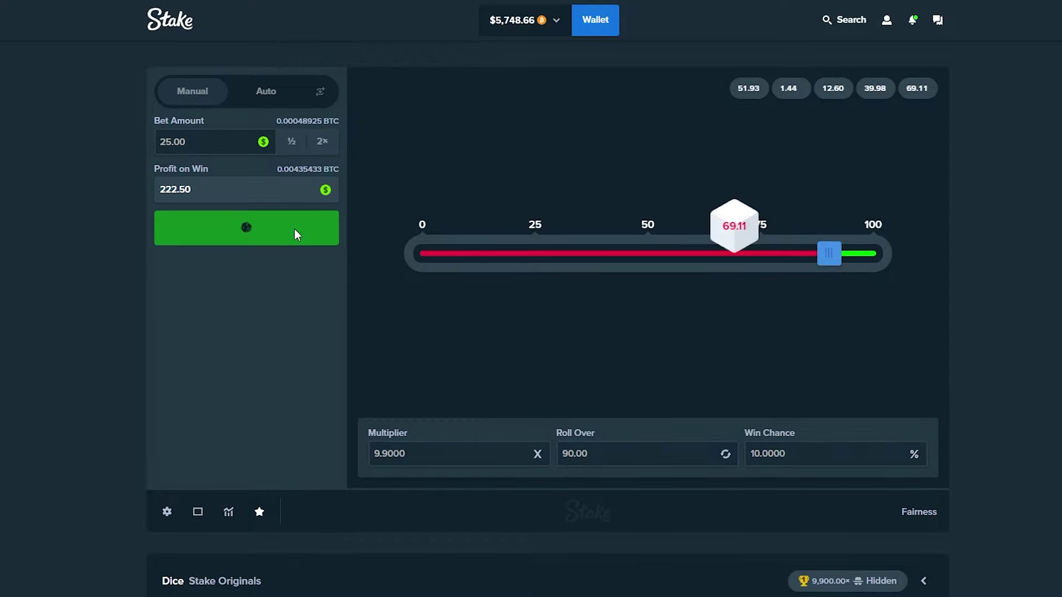
pyautogui.click(296, 232)
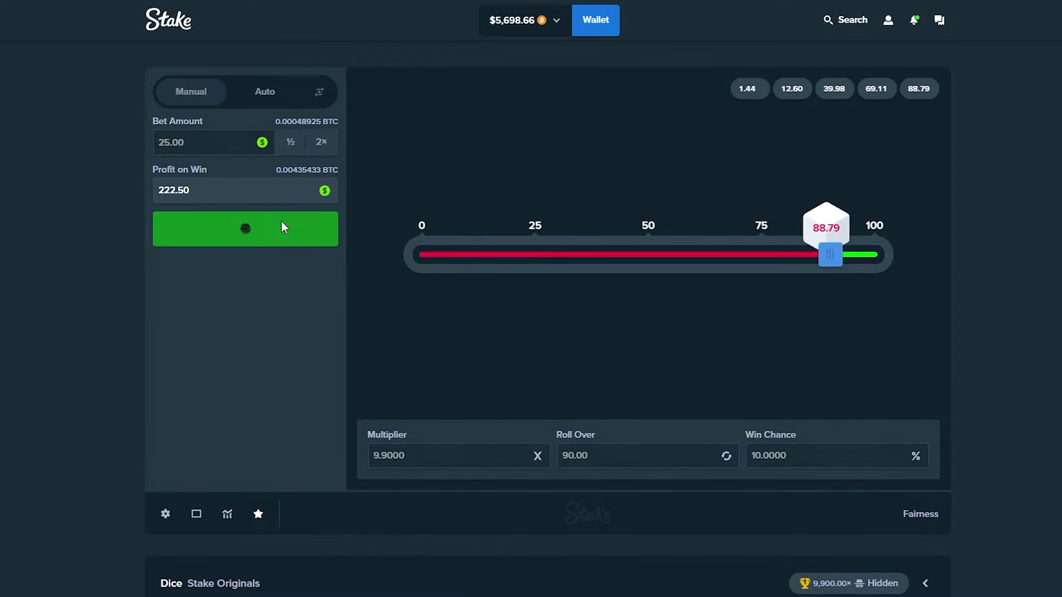
pyautogui.click(280, 228)
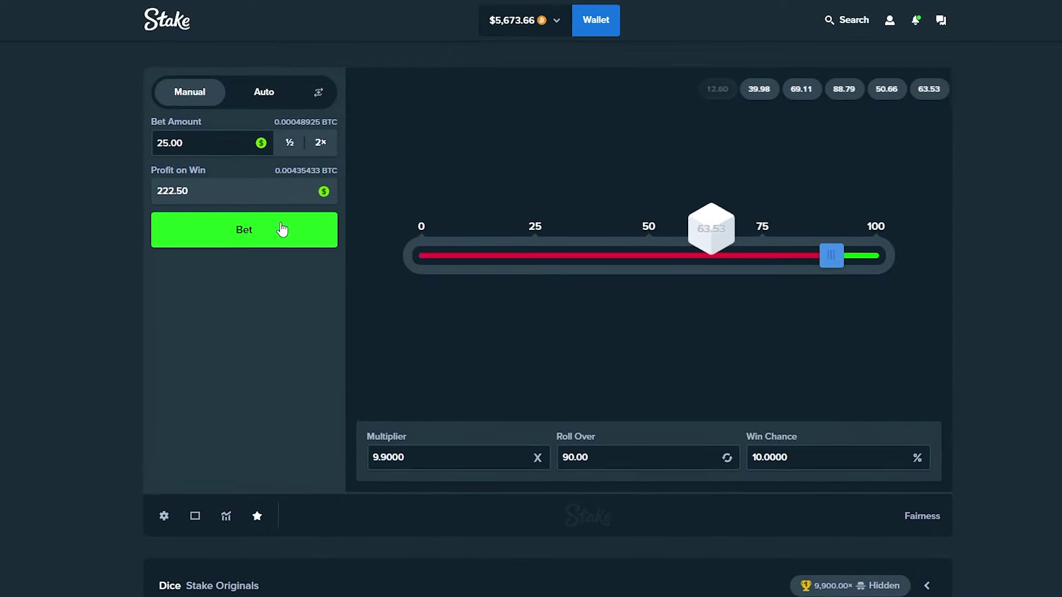
# Raise the stake to $50 for three bets, then drop back to $25 for two
pyautogui.click(283, 229)
pyautogui.click(320, 144)
pyautogui.click(289, 231)
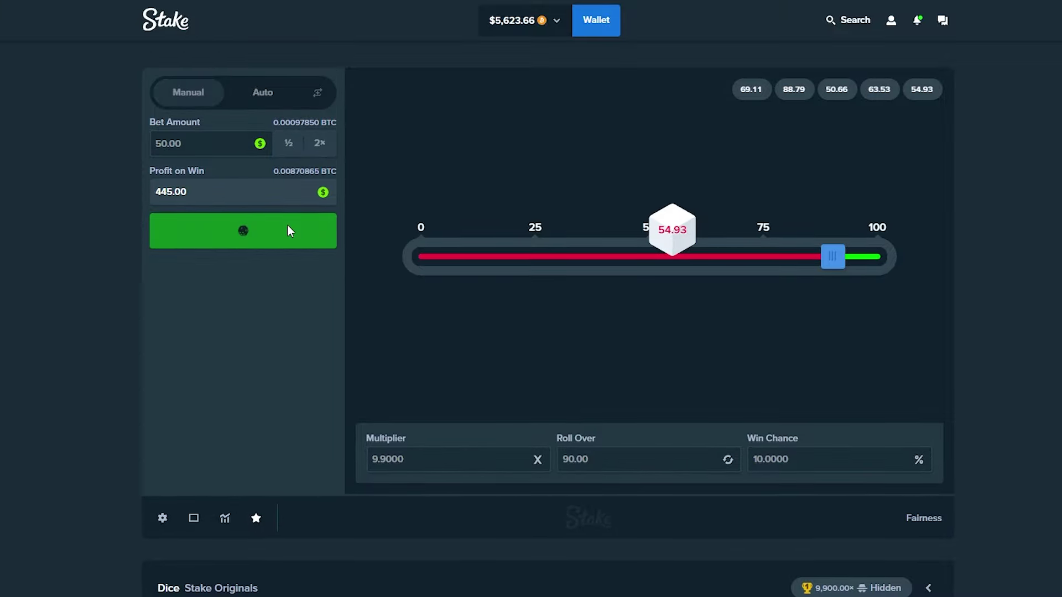
pyautogui.click(288, 228)
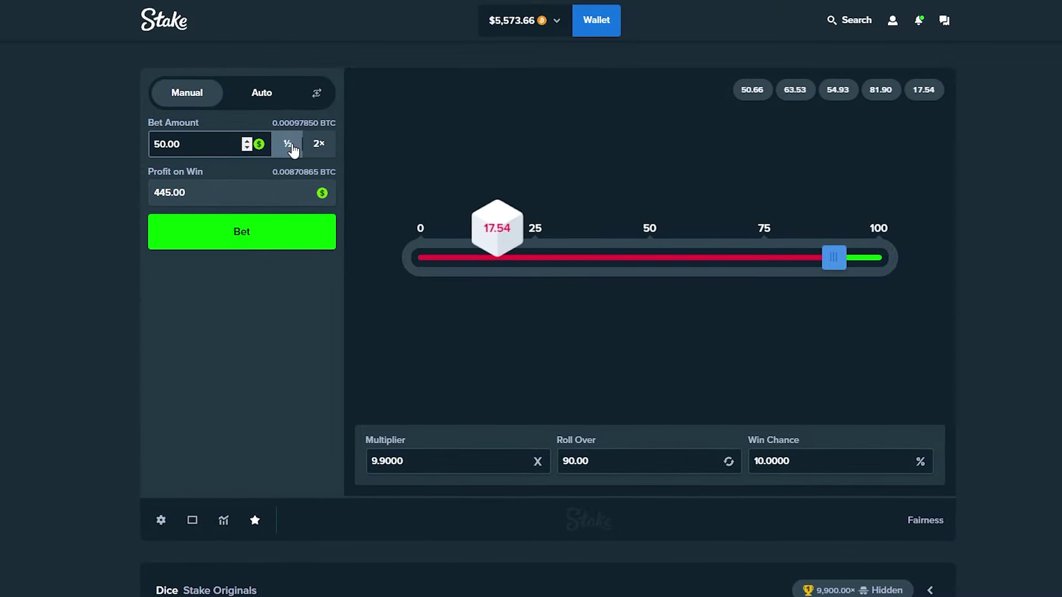
pyautogui.click(287, 144)
pyautogui.click(270, 236)
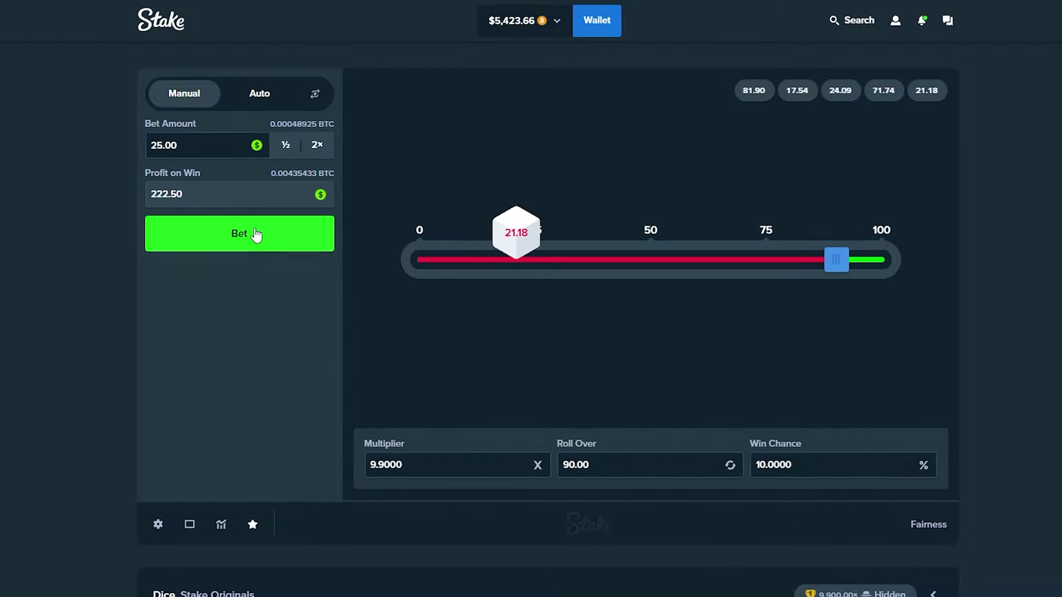
pyautogui.click(256, 235)
# Place four $50 bets including a 9.9x win, then one $25 bet, reaching $6,063.66
pyautogui.click(316, 146)
pyautogui.click(260, 237)
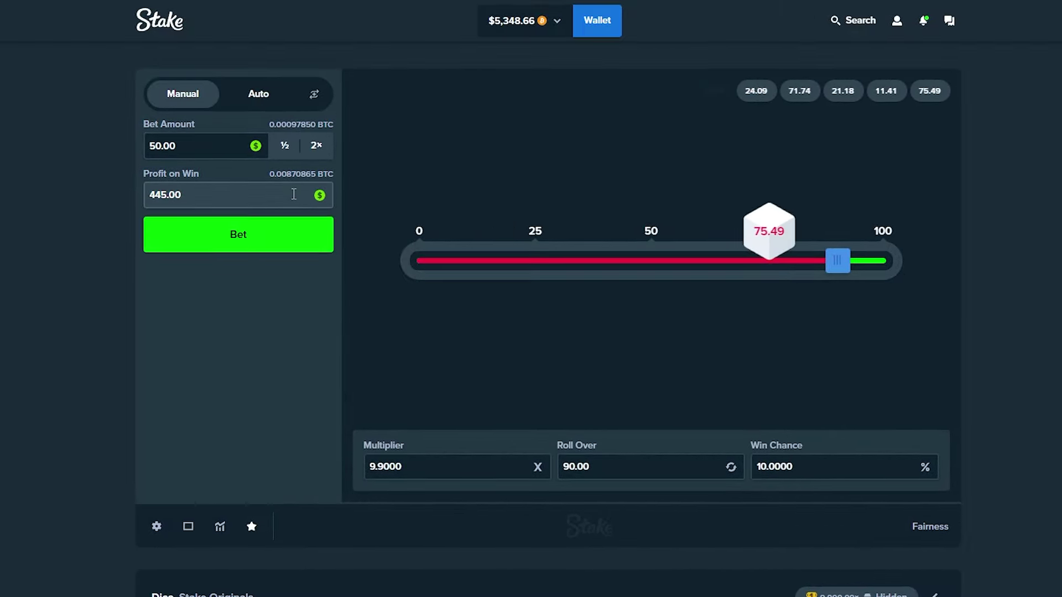
pyautogui.press('space')
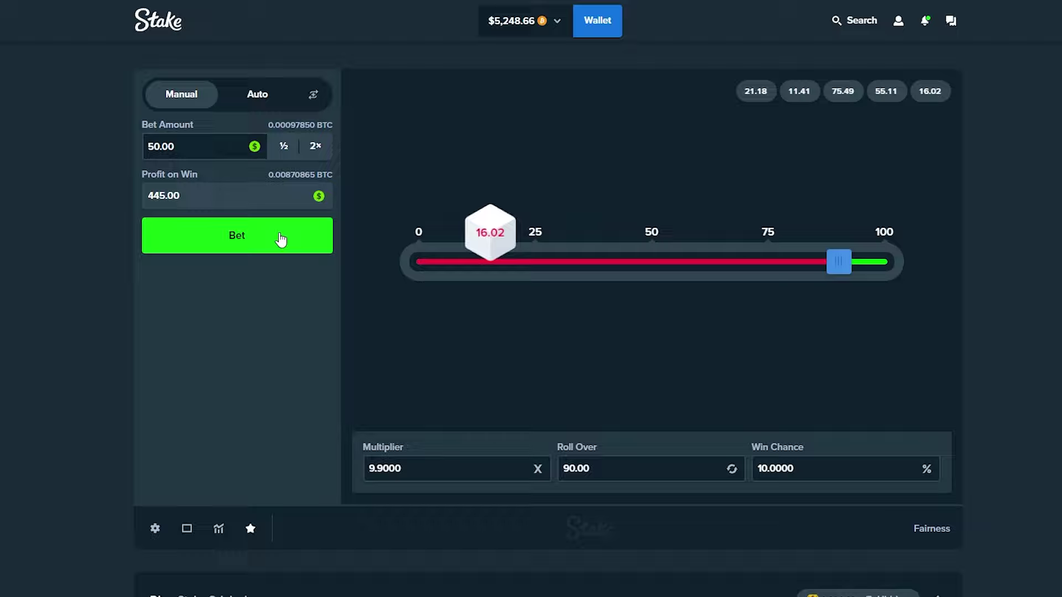
pyautogui.click(280, 239)
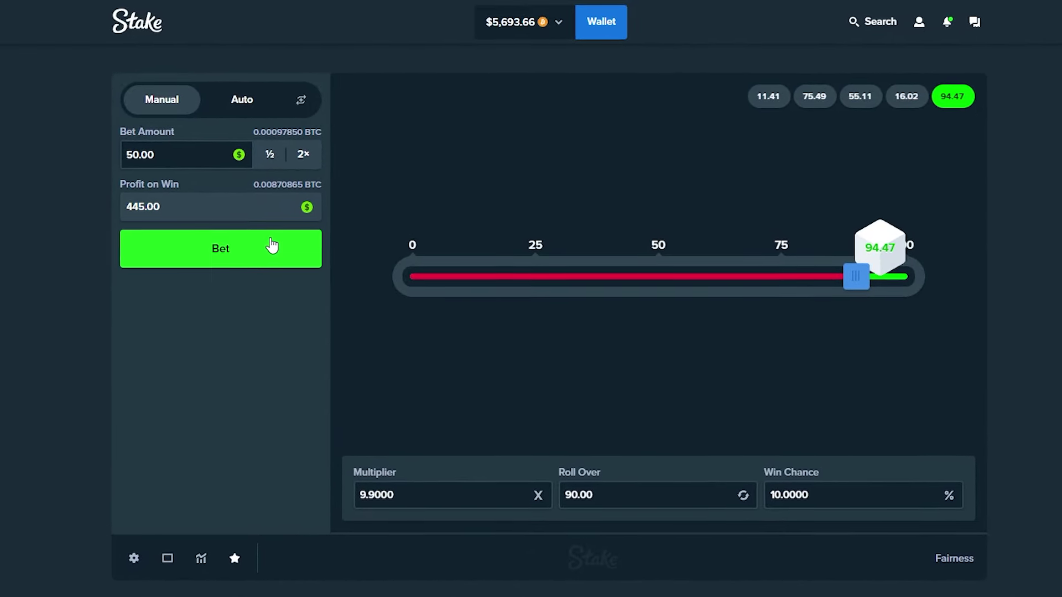
pyautogui.click(272, 246)
pyautogui.click(301, 154)
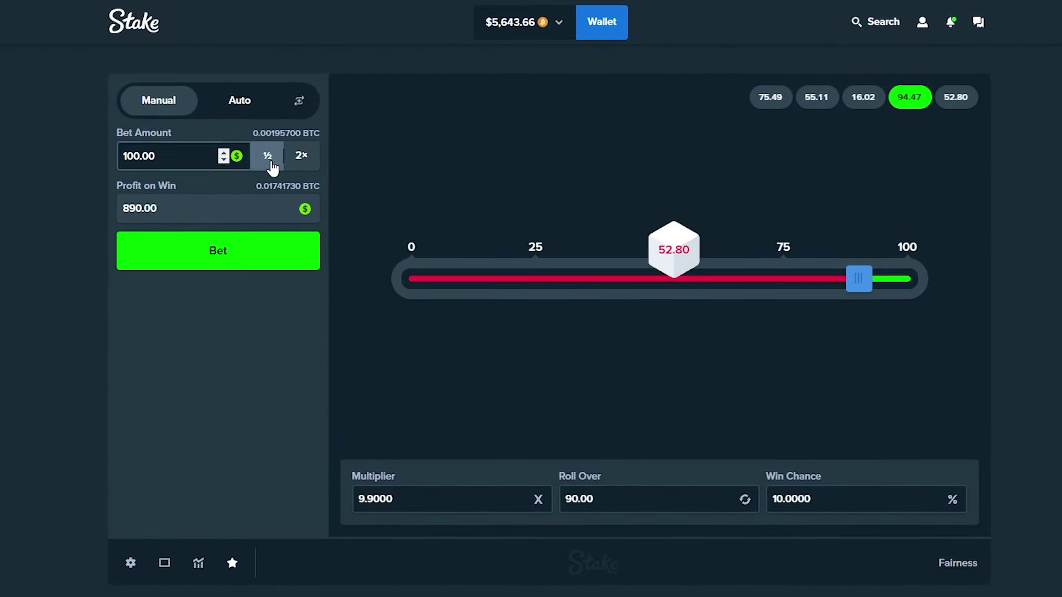
pyautogui.click(272, 166)
pyautogui.click(272, 166)
pyautogui.click(253, 257)
pyautogui.click(262, 251)
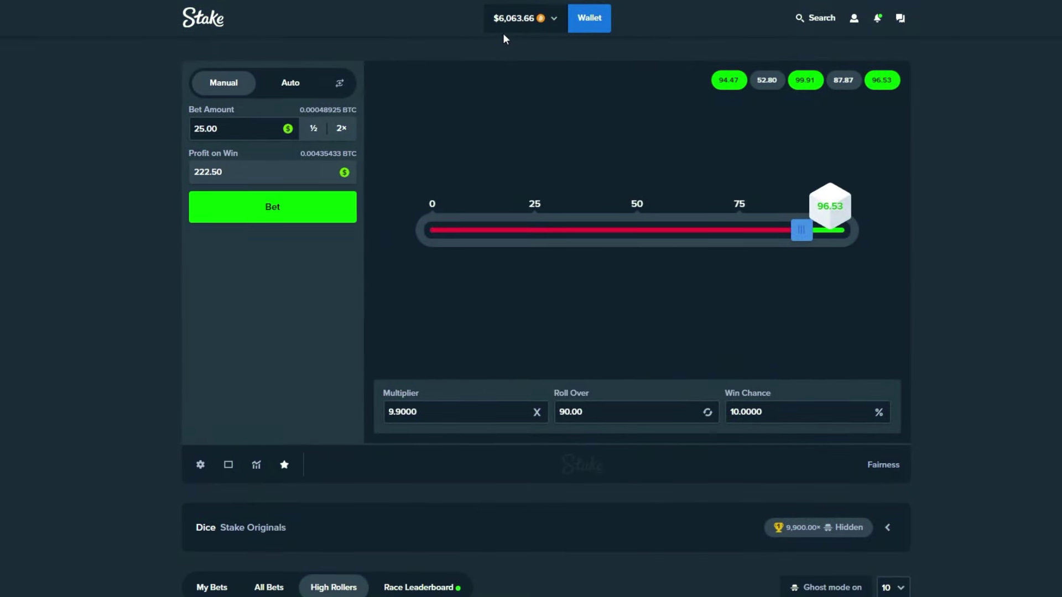
pyautogui.click(258, 463)
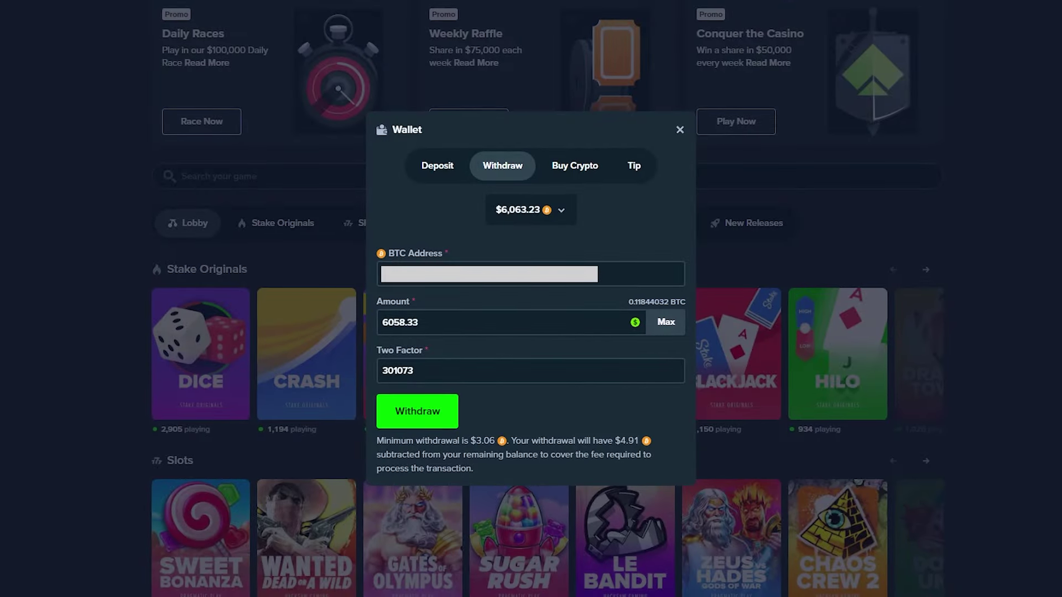
# Submit the $6,058.33 withdrawal of the full balance
pyautogui.click(407, 412)
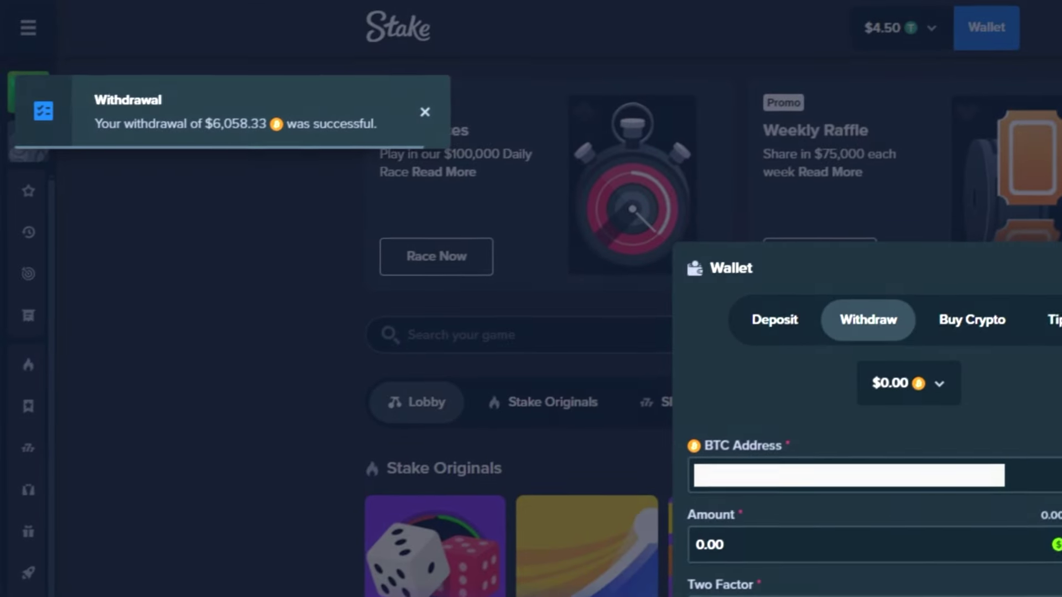